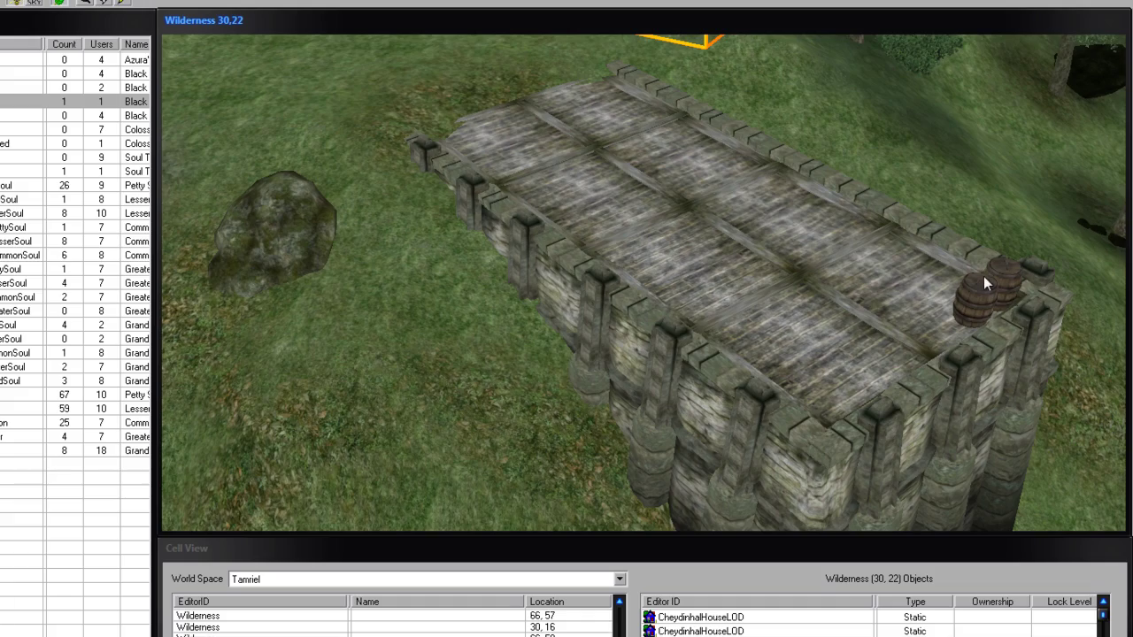
Step: Examine the stone tower with the wooden deck and the surrounding Tamriel wilderness clearing from several angles
{"action": "middle_click_drag", "start_coordinate": [982, 296], "coordinate": [576, 48], "text": "shift"}
{"action": "middle_click_drag", "start_coordinate": [728, 203], "coordinate": [825, 483]}
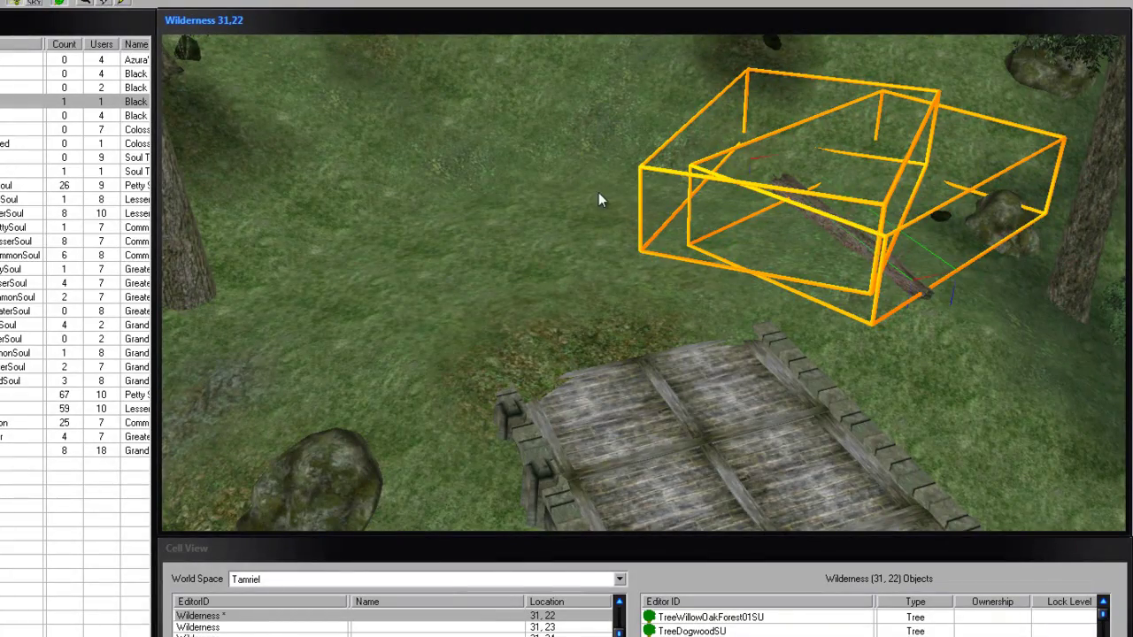
{"action": "middle_click_drag", "start_coordinate": [599, 193], "coordinate": [835, 428], "text": "shift"}
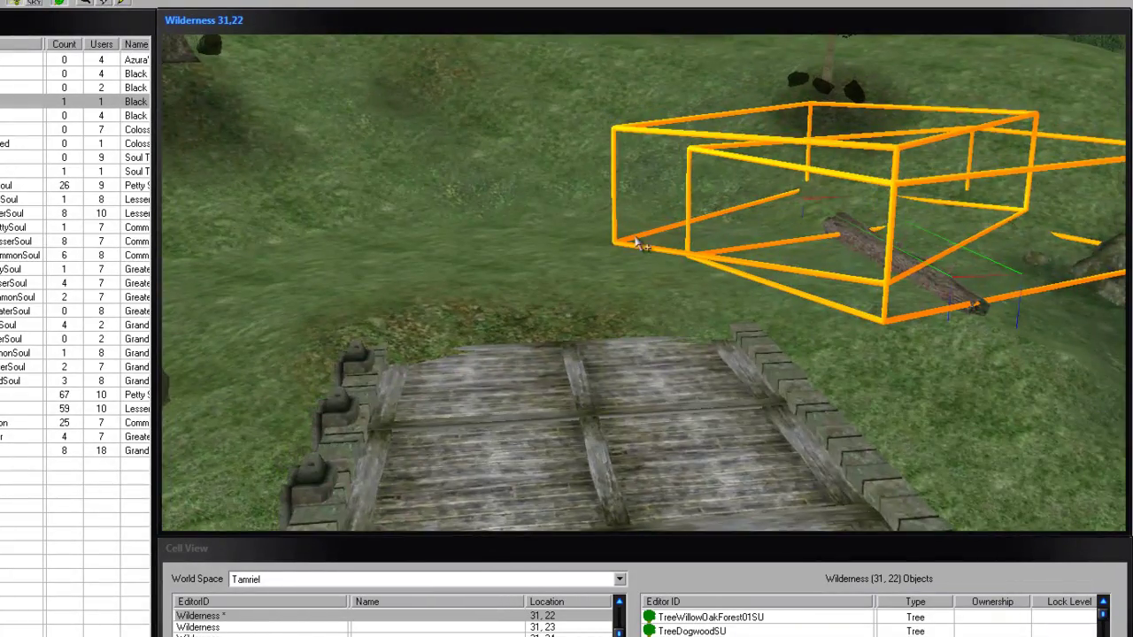
{"action": "middle_click_drag", "start_coordinate": [635, 243], "coordinate": [584, 443], "text": "shift"}
{"action": "middle_click_drag", "start_coordinate": [489, 339], "coordinate": [693, 240], "text": "shift"}
{"action": "middle_click_drag", "start_coordinate": [572, 253], "coordinate": [340, 230], "text": "shift"}
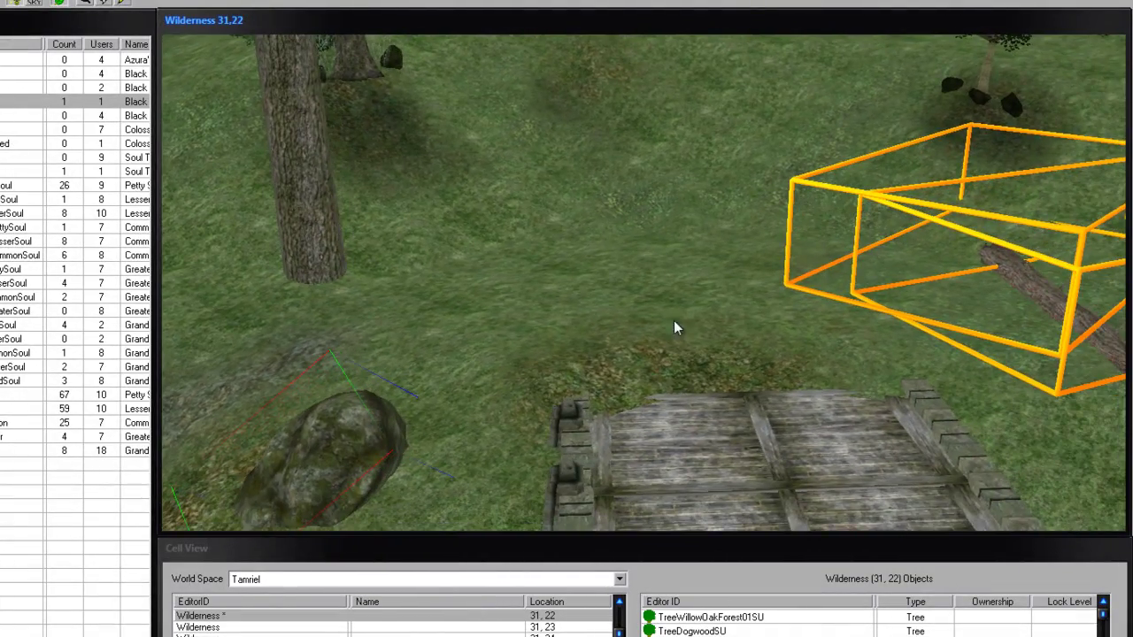
{"action": "middle_click_drag", "start_coordinate": [674, 328], "coordinate": [539, 286], "text": "shift"}
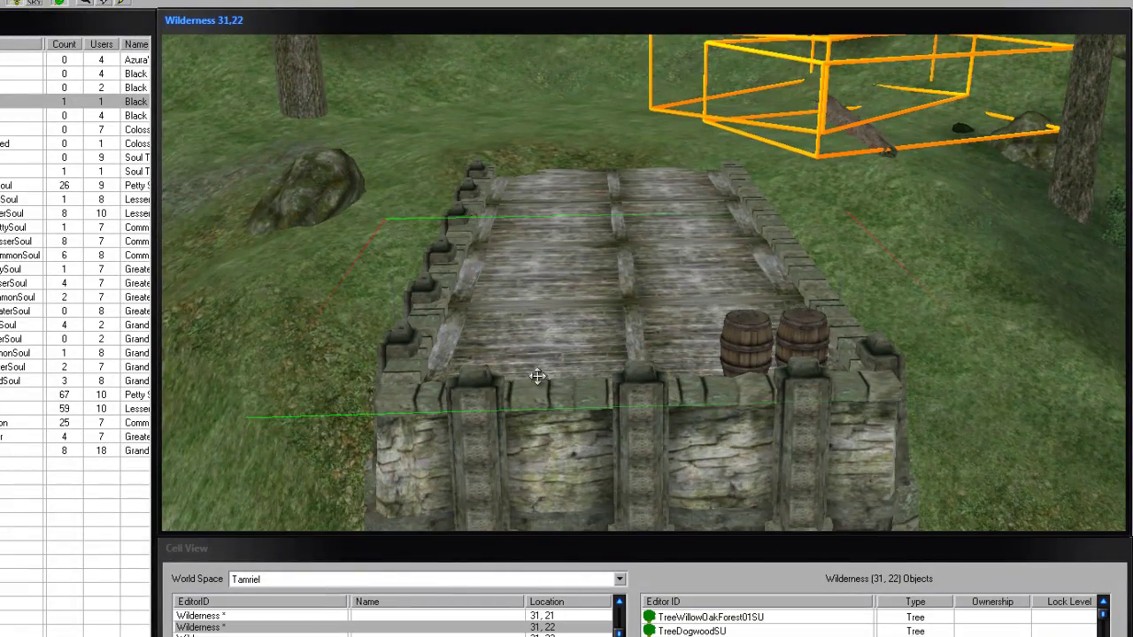
{"action": "middle_click_drag", "start_coordinate": [538, 376], "coordinate": [413, 383], "text": "shift"}
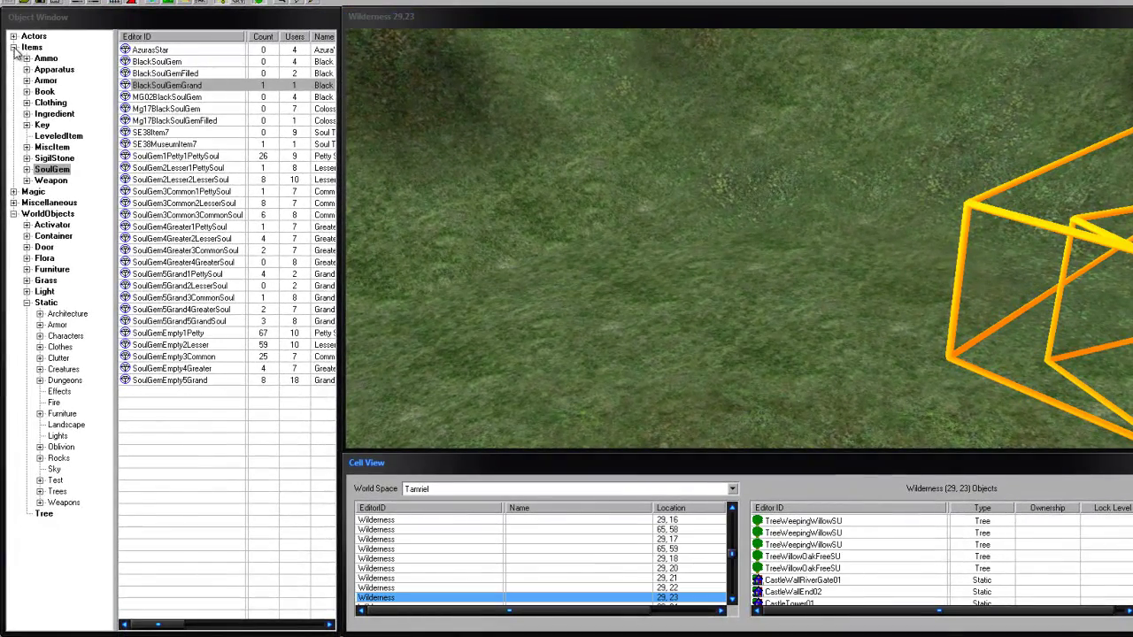
Step: Expand the Architecture category under Static world objects and widen the category tree so its names fit
{"action": "left_click", "coordinate": [13, 47]}
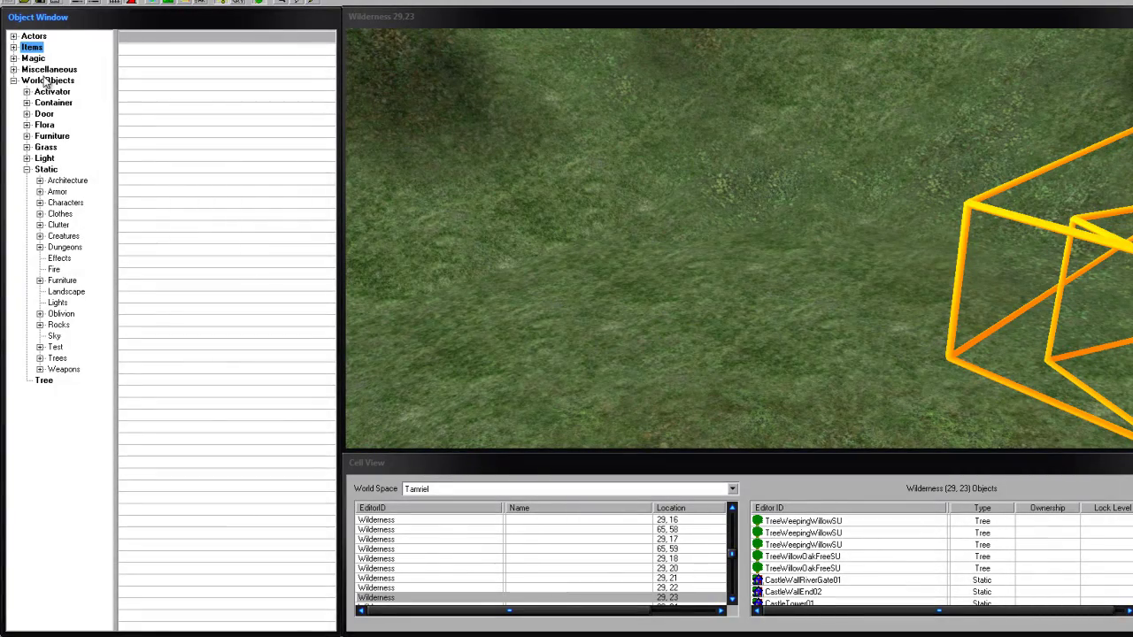
{"action": "left_click", "coordinate": [14, 81]}
{"action": "left_click", "coordinate": [15, 81]}
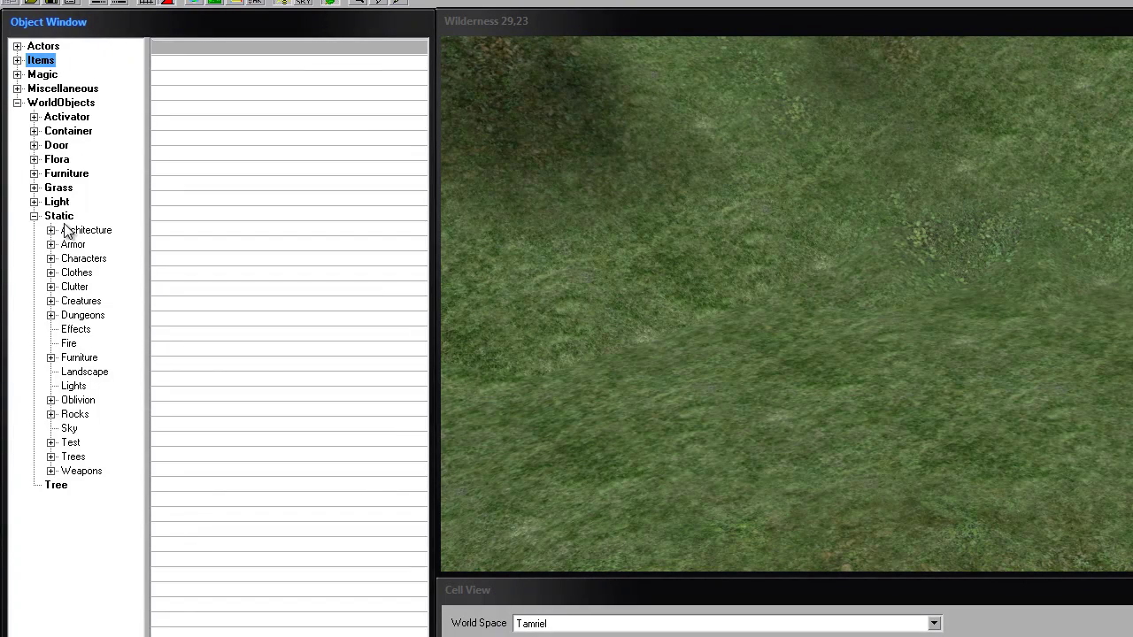
{"action": "left_click", "coordinate": [103, 231]}
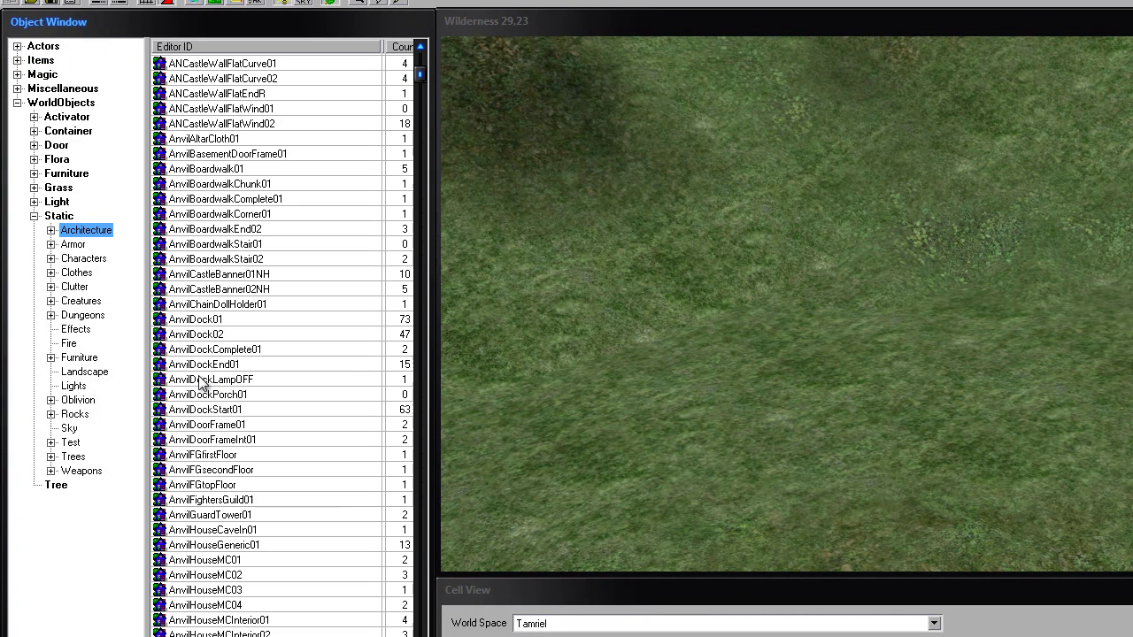
{"action": "left_click", "coordinate": [51, 230]}
{"action": "left_click", "coordinate": [99, 273]}
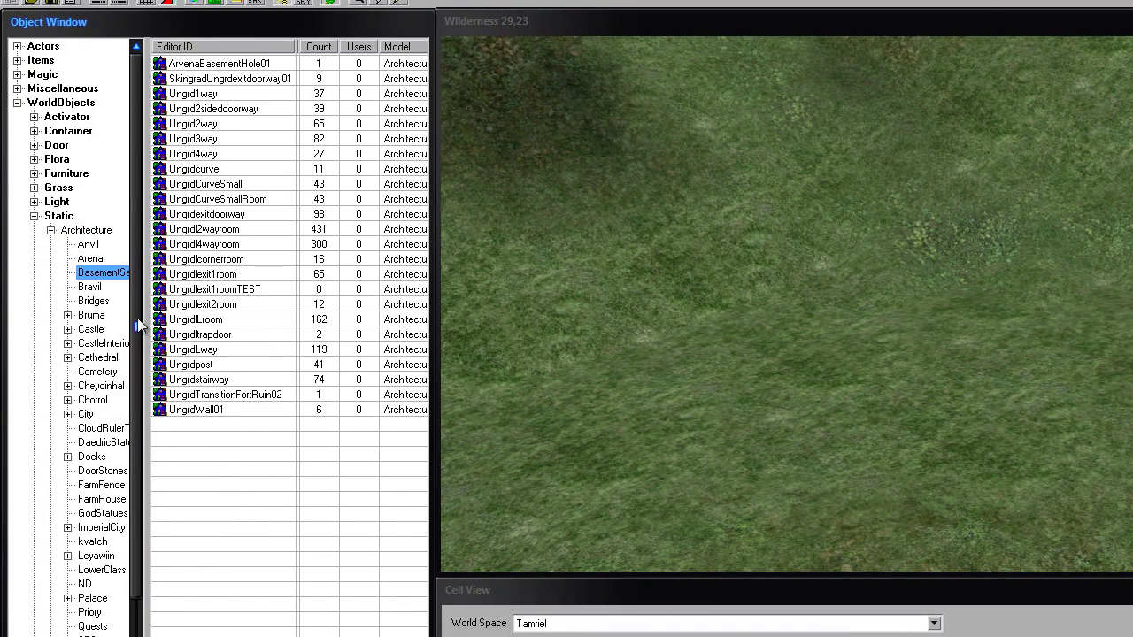
{"action": "left_click_drag", "start_coordinate": [139, 332], "coordinate": [158, 332]}
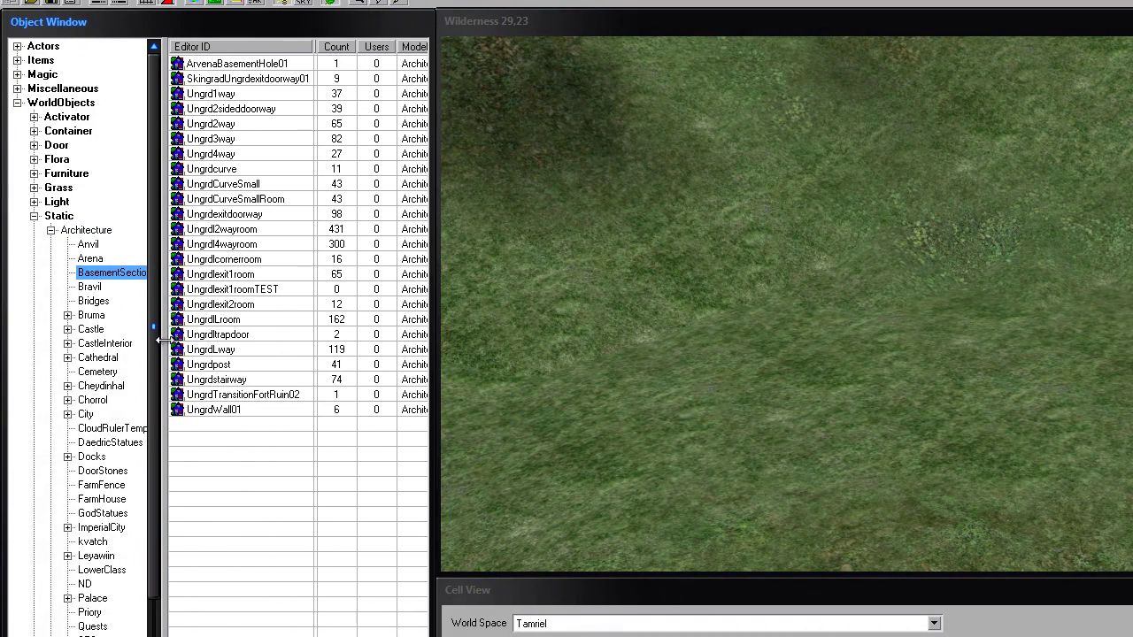
Step: Browse the Architecture subcategories, including Anvil, Arena, Bruma, CastleInterior and ImperialCity, for suitable buildings
{"action": "left_click", "coordinate": [90, 302]}
{"action": "left_click", "coordinate": [86, 244]}
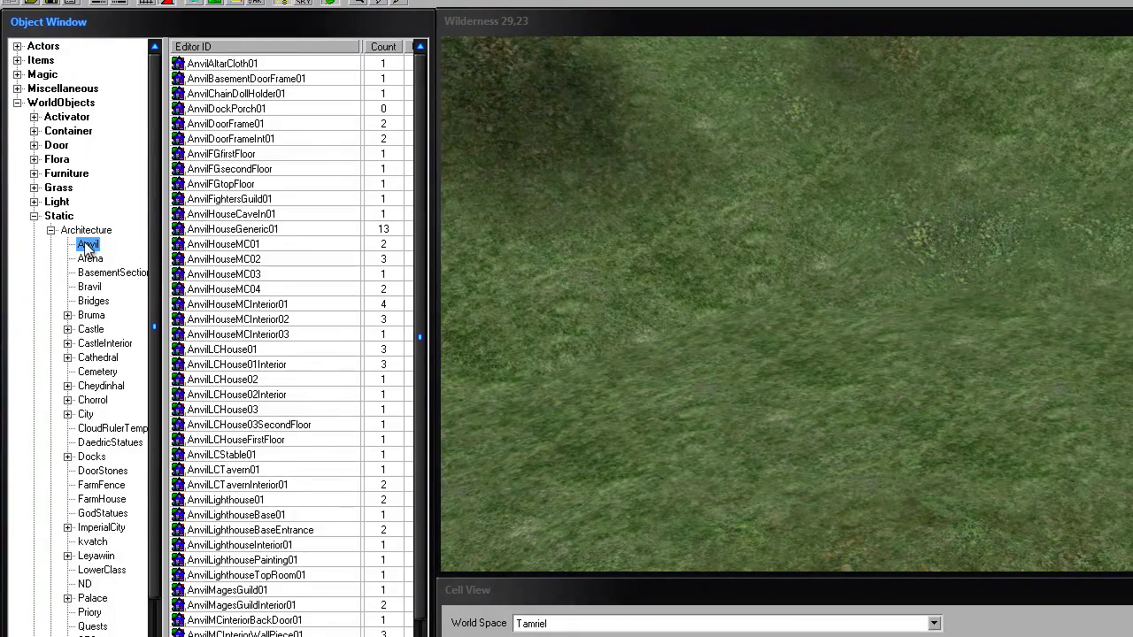
{"action": "key", "text": "Down"}
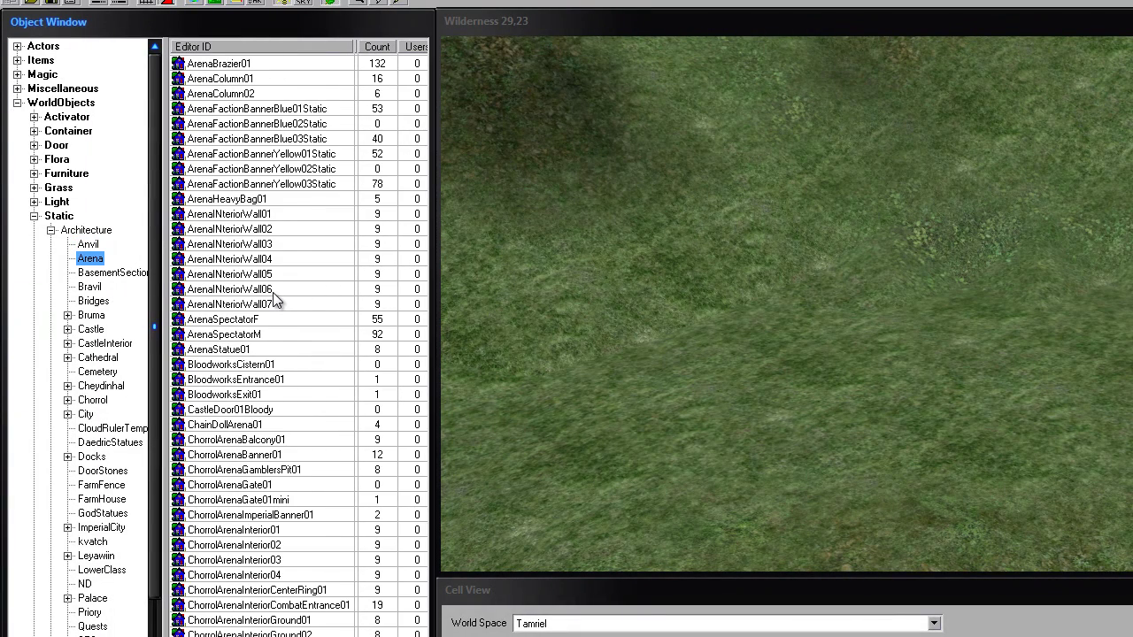
{"action": "key", "text": "Down"}
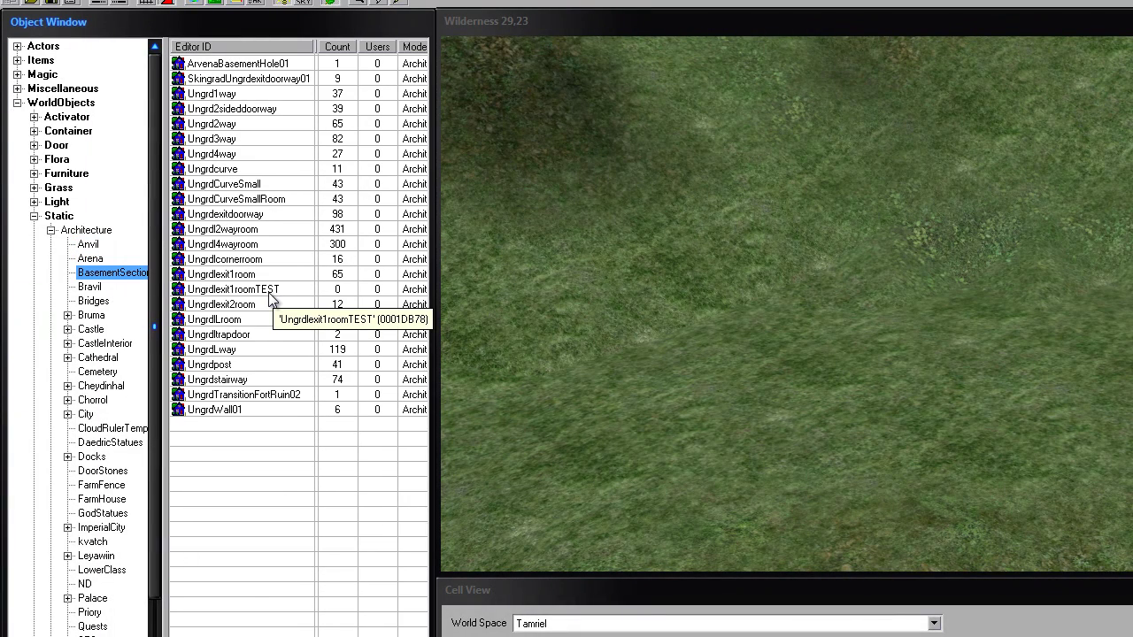
{"action": "key", "text": "Down"}
{"action": "key", "text": "Down"}
{"action": "key", "text": "Down"}
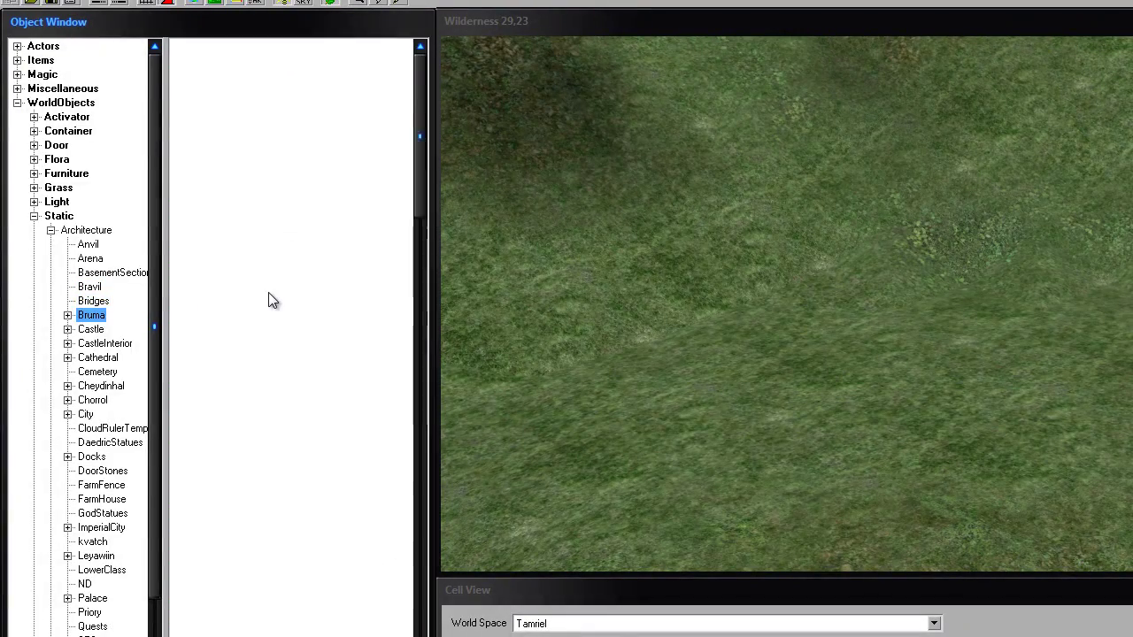
{"action": "key", "text": "Down"}
{"action": "key", "text": "Down"}
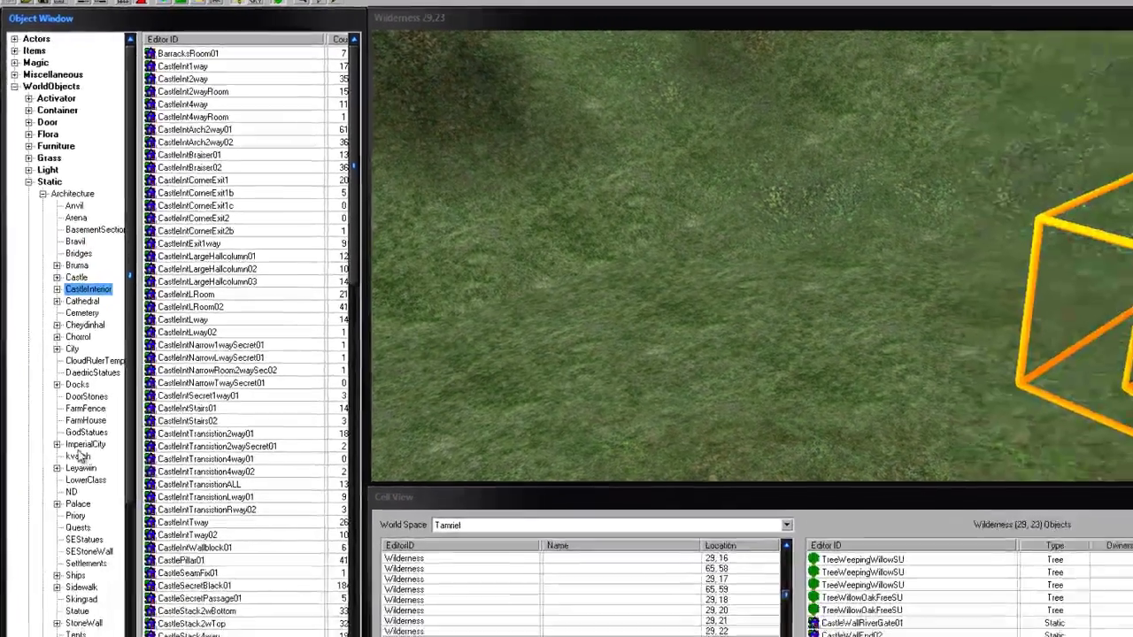
{"action": "left_click", "coordinate": [91, 527]}
{"action": "scroll", "coordinate": [135, 514], "scroll_direction": "down", "scroll_amount": 2}
{"action": "scroll", "coordinate": [110, 407], "scroll_direction": "down", "scroll_amount": 4}
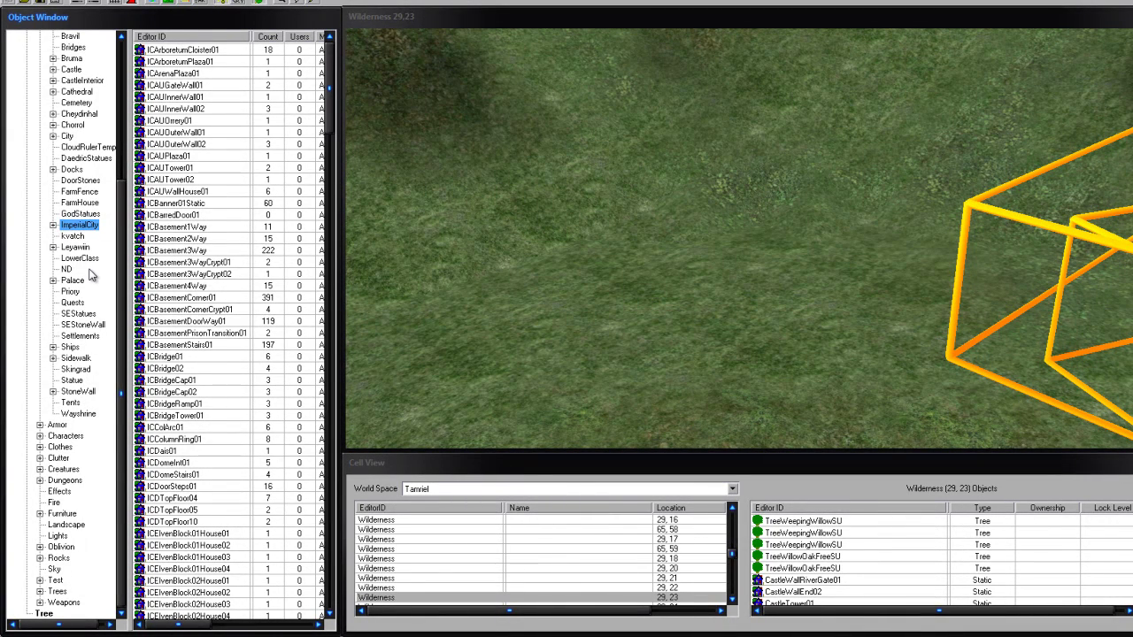
{"action": "scroll", "coordinate": [91, 276], "scroll_direction": "up", "scroll_amount": 1}
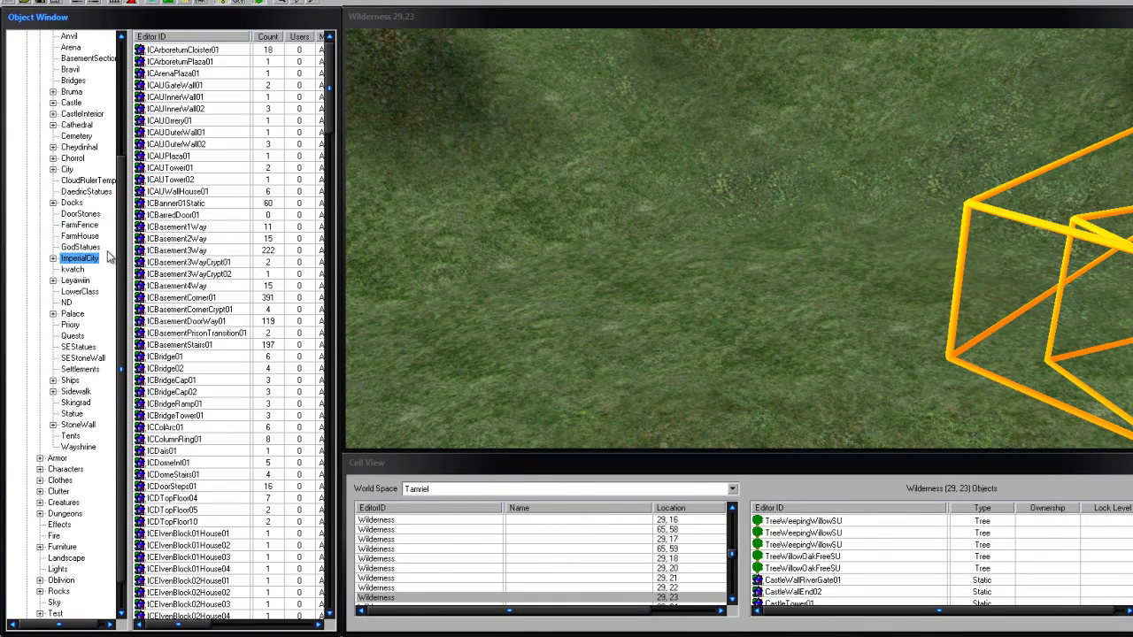
{"action": "scroll", "coordinate": [109, 255], "scroll_direction": "up", "scroll_amount": 3}
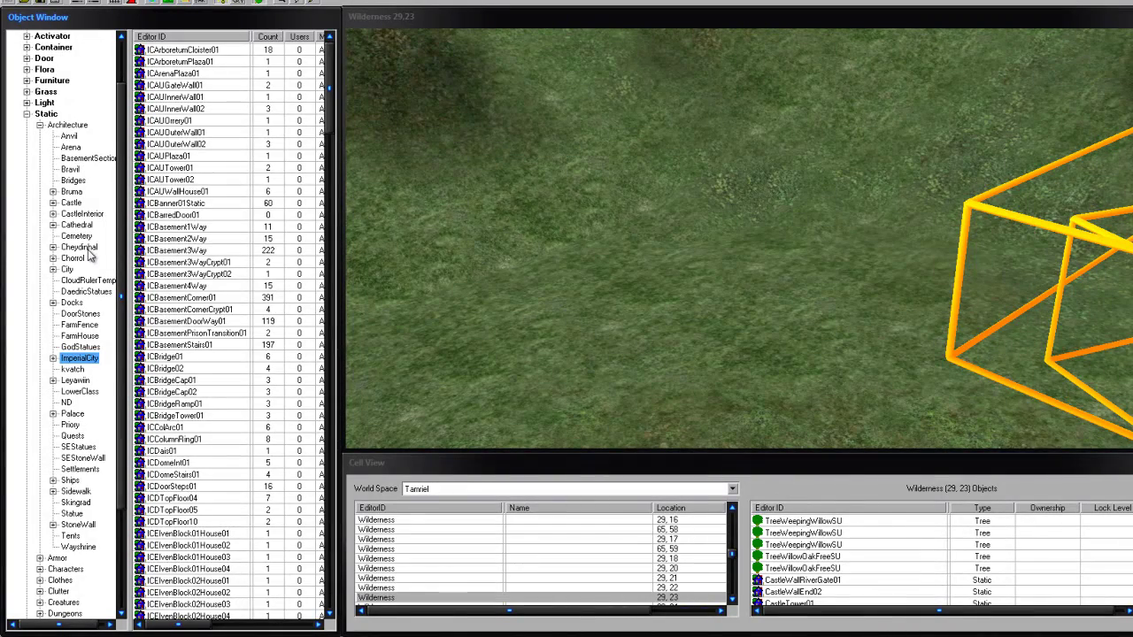
Step: Look through the Cheydinhal, Cemetery and Chorrol object lists for a house exterior
{"action": "left_click", "coordinate": [78, 247]}
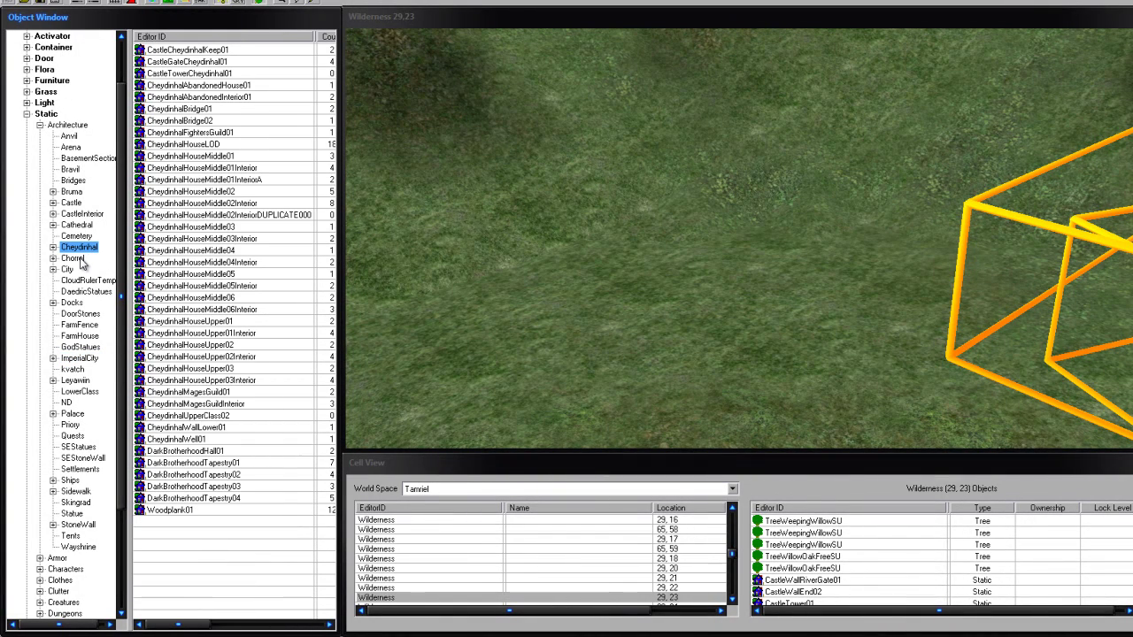
{"action": "left_click", "coordinate": [73, 259]}
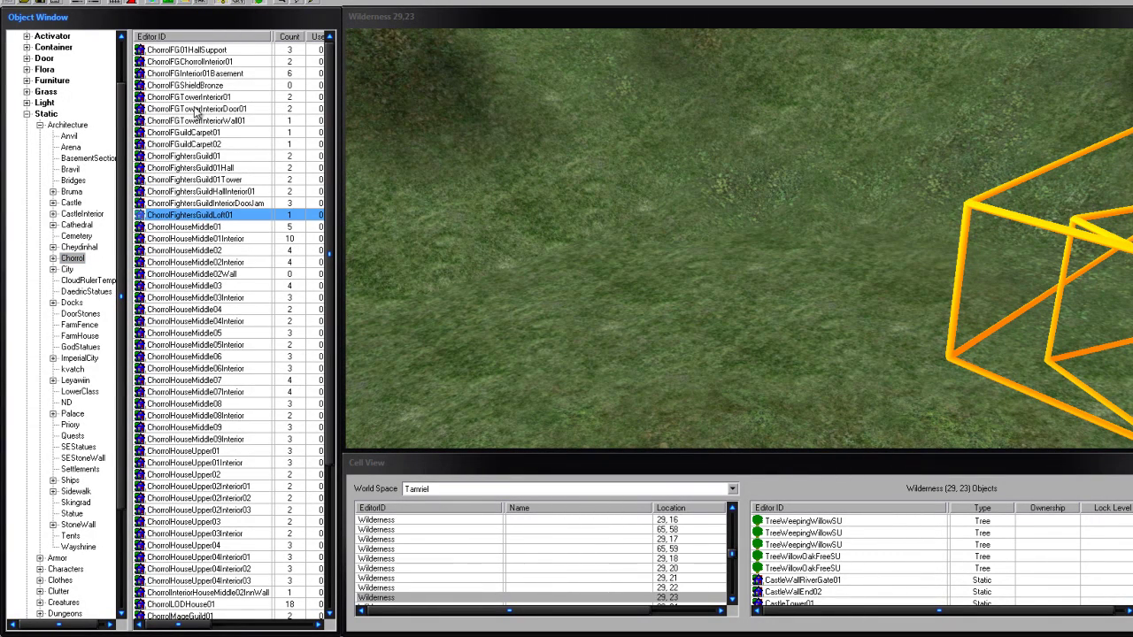
{"action": "scroll", "coordinate": [195, 108], "scroll_direction": "down", "scroll_amount": 2}
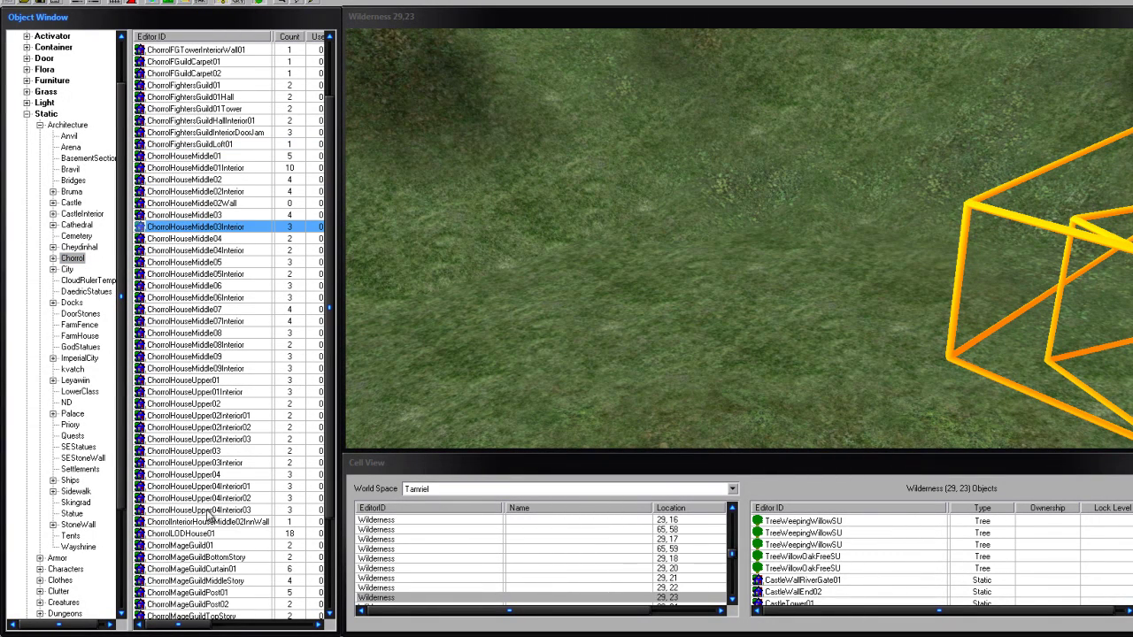
{"action": "left_click", "coordinate": [189, 463]}
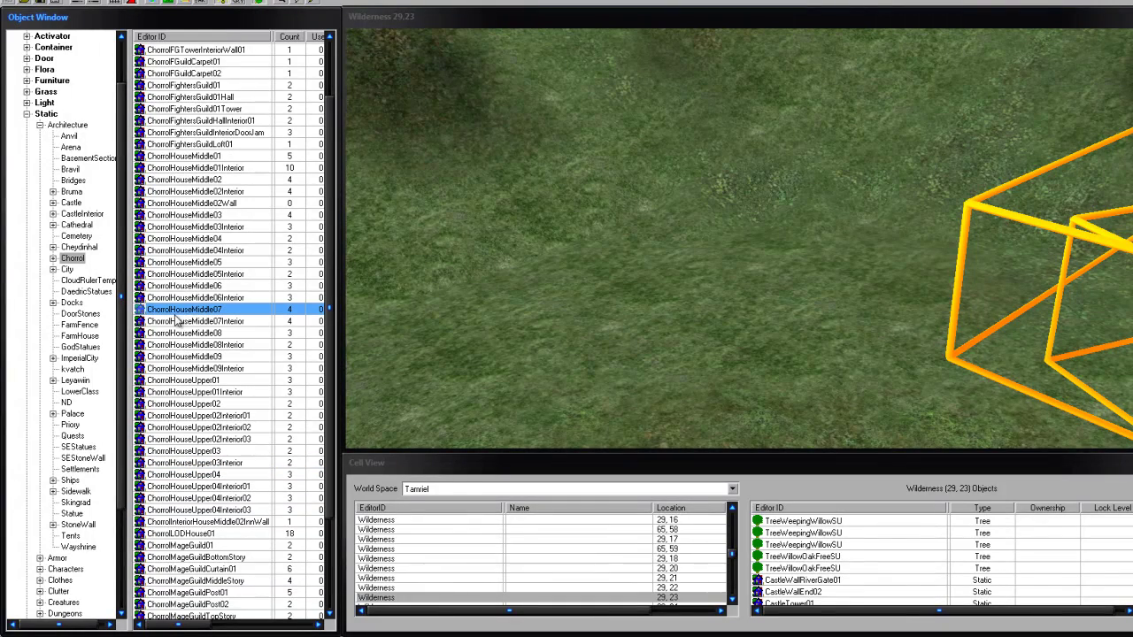
{"action": "left_click", "coordinate": [86, 249]}
{"action": "left_click", "coordinate": [88, 237]}
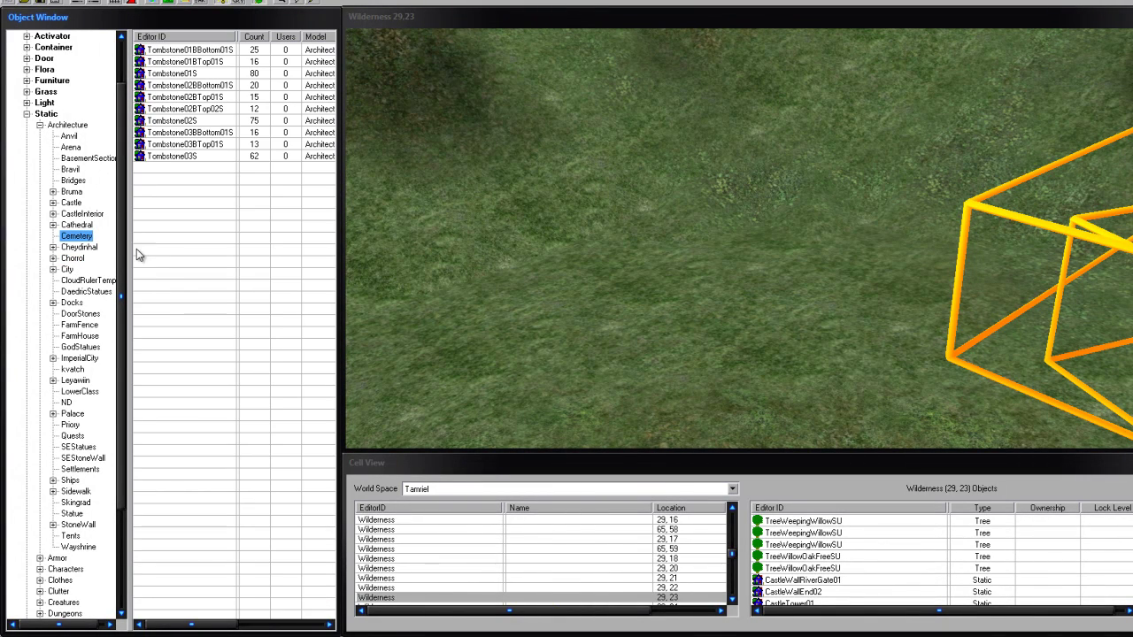
{"action": "left_click", "coordinate": [73, 258]}
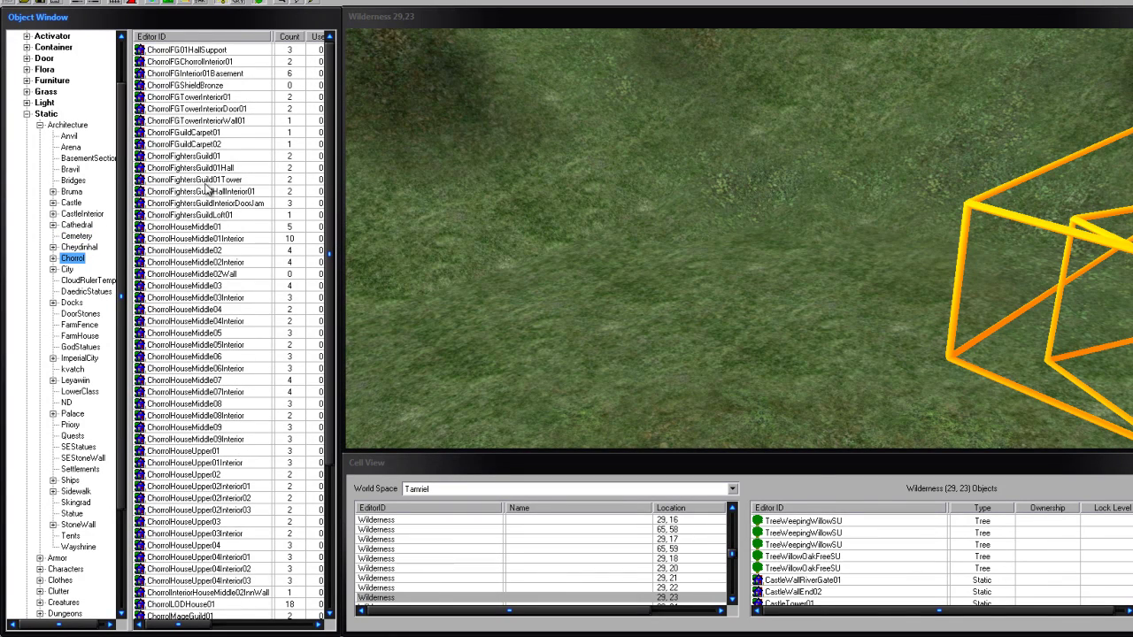
{"action": "scroll", "coordinate": [210, 121], "scroll_direction": "down", "scroll_amount": 2}
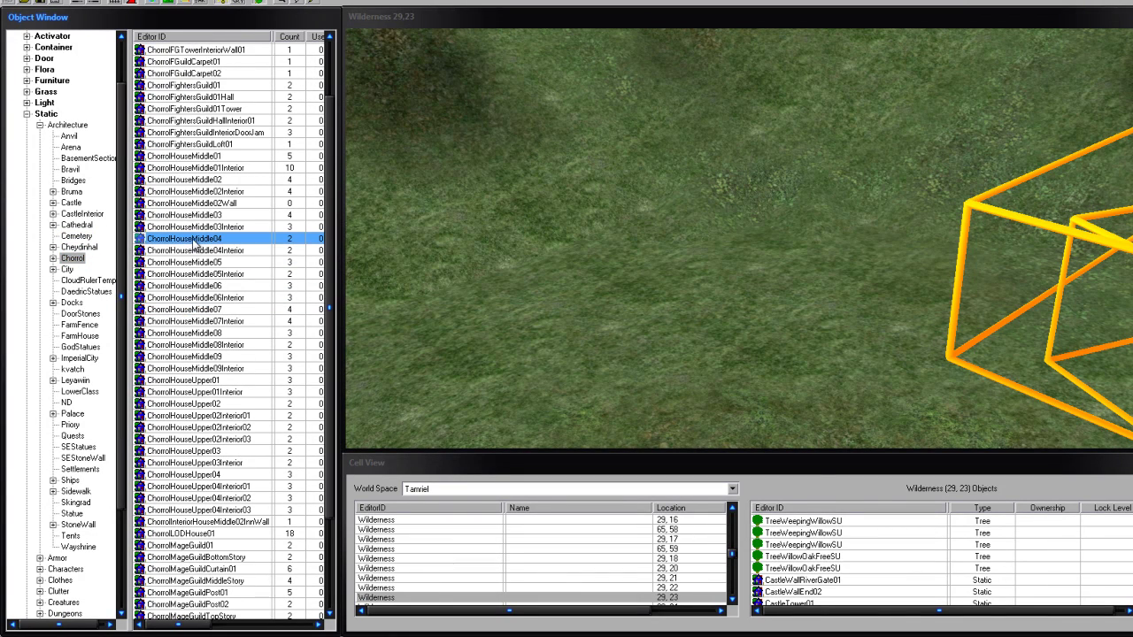
{"action": "scroll", "coordinate": [193, 240], "scroll_direction": "up", "scroll_amount": 2}
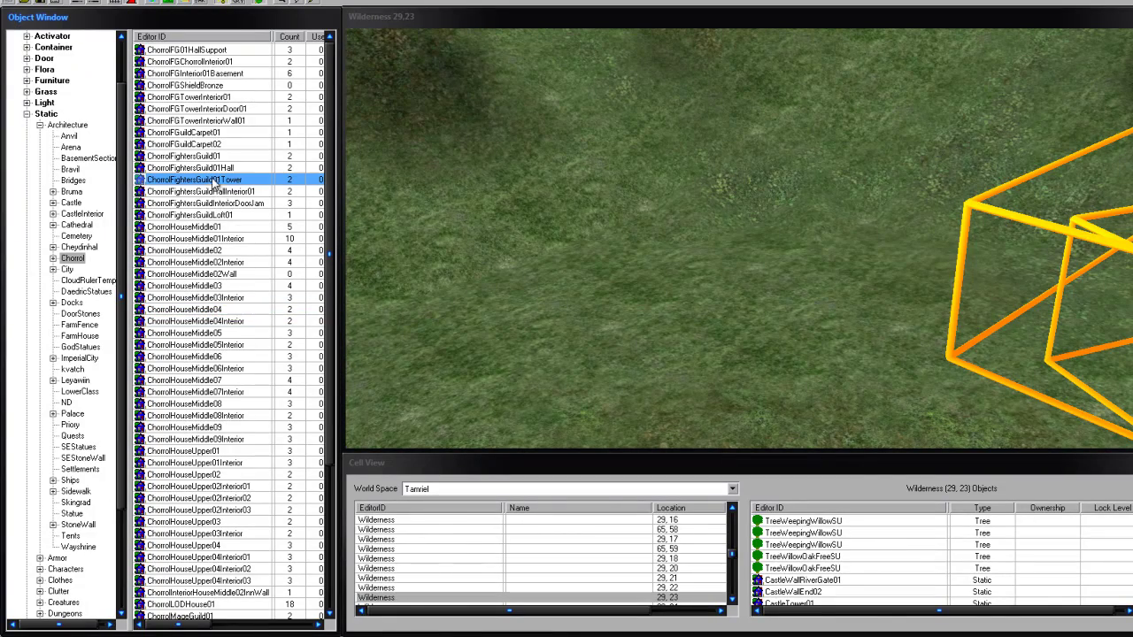
{"action": "scroll", "coordinate": [257, 283], "scroll_direction": "down", "scroll_amount": 5}
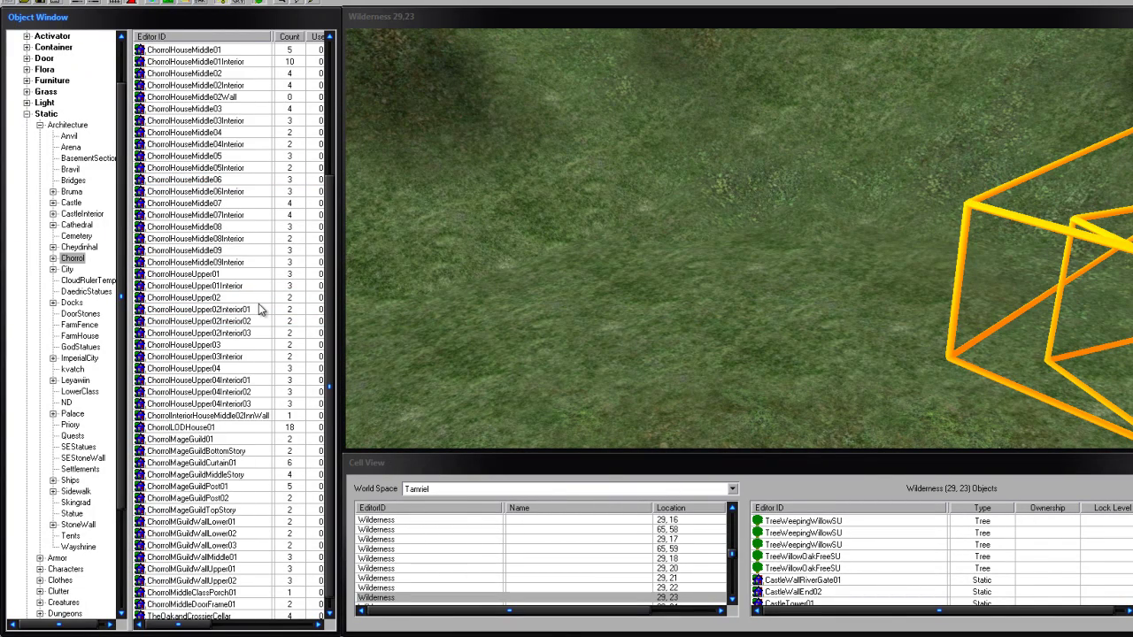
{"action": "scroll", "coordinate": [266, 292], "scroll_direction": "up", "scroll_amount": 2}
{"action": "scroll", "coordinate": [266, 297], "scroll_direction": "down", "scroll_amount": 2}
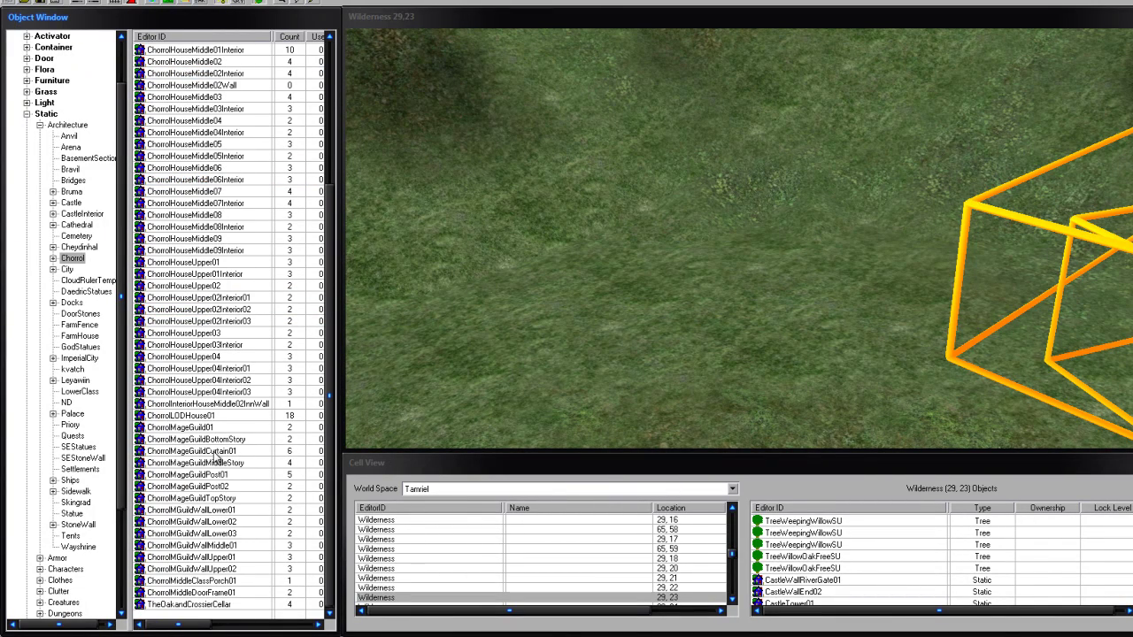
{"action": "scroll", "coordinate": [217, 456], "scroll_direction": "up", "scroll_amount": 4}
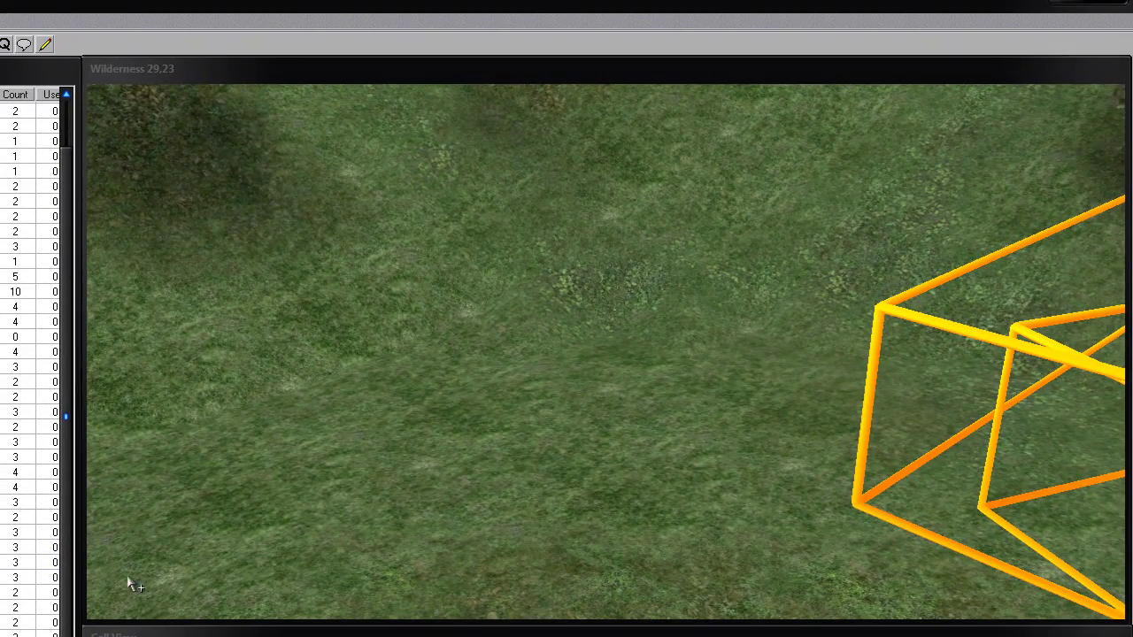
Step: Try out a large stone-and-timber Chorrol building in the clearing beyond the wooden deck and delete it
{"action": "left_click", "coordinate": [414, 395]}
{"action": "scroll", "coordinate": [531, 306], "scroll_direction": "down", "scroll_amount": 5}
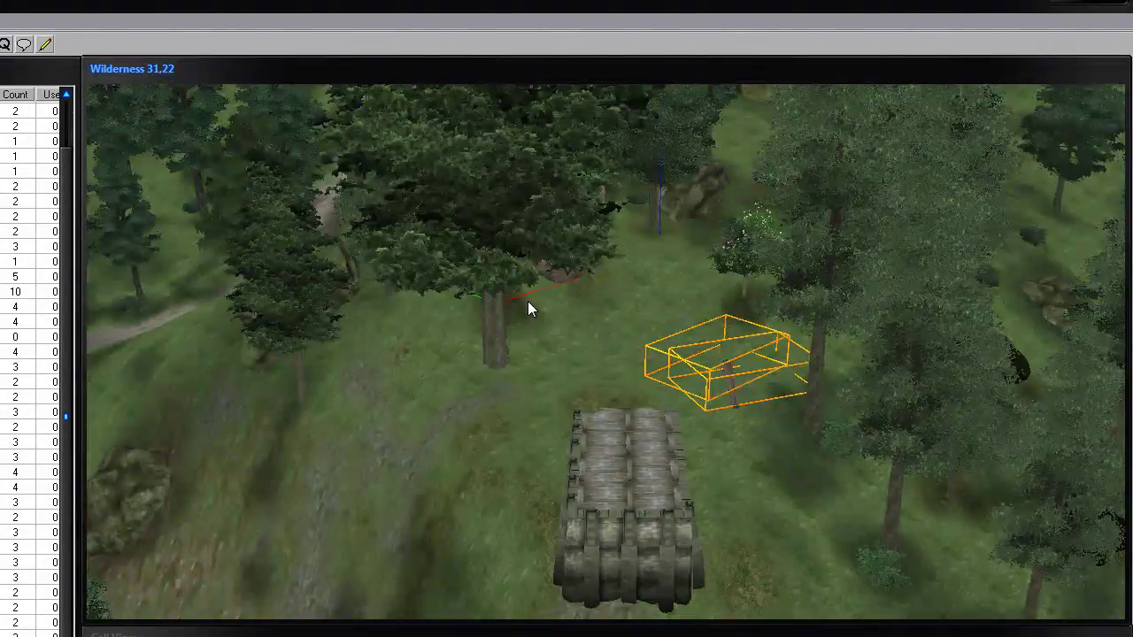
{"action": "scroll", "coordinate": [531, 305], "scroll_direction": "up", "scroll_amount": 4}
{"action": "left_click_drag", "start_coordinate": [535, 160], "coordinate": [585, 154]}
{"action": "middle_click_drag", "start_coordinate": [586, 154], "coordinate": [582, 254]}
{"action": "left_click_drag", "start_coordinate": [582, 254], "coordinate": [550, 272]}
{"action": "middle_click_drag", "start_coordinate": [550, 272], "coordinate": [511, 266]}
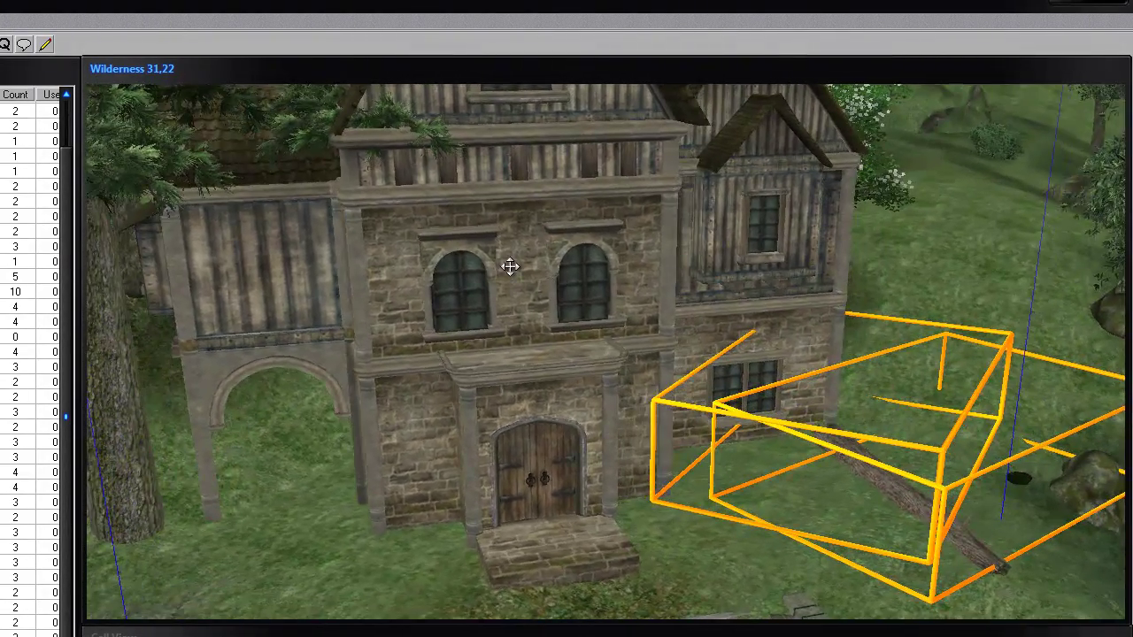
{"action": "key", "text": "Delete"}
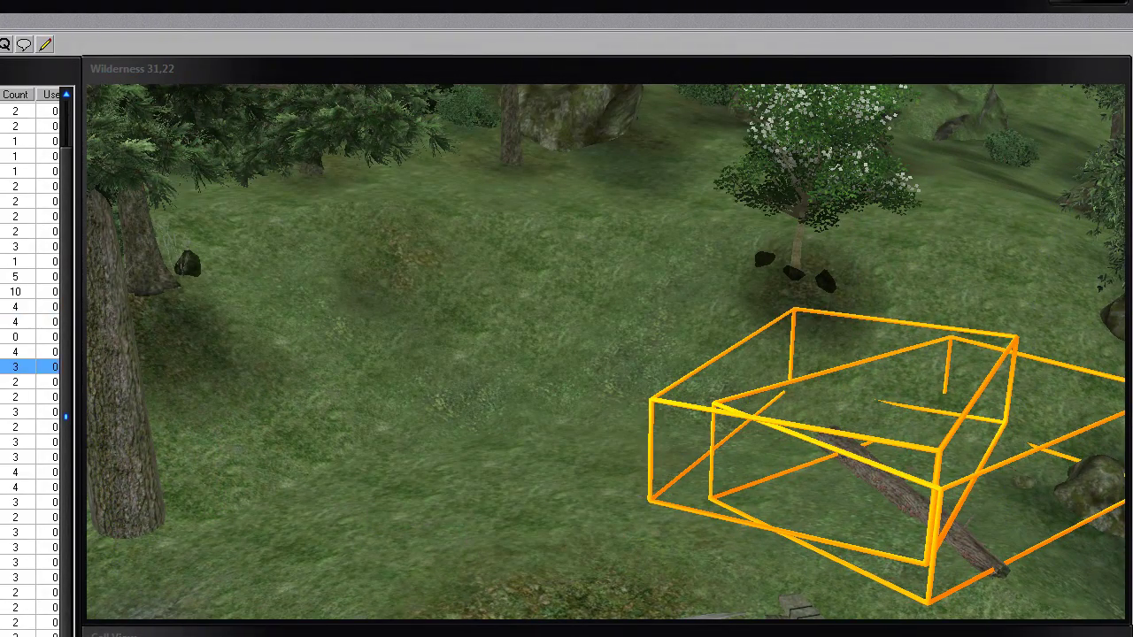
Step: Place the ChorrolHouseMiddle04 house in the clearing and rotate it so its arched door faces the wooden deck
{"action": "left_click_drag", "start_coordinate": [2, 381], "coordinate": [535, 405]}
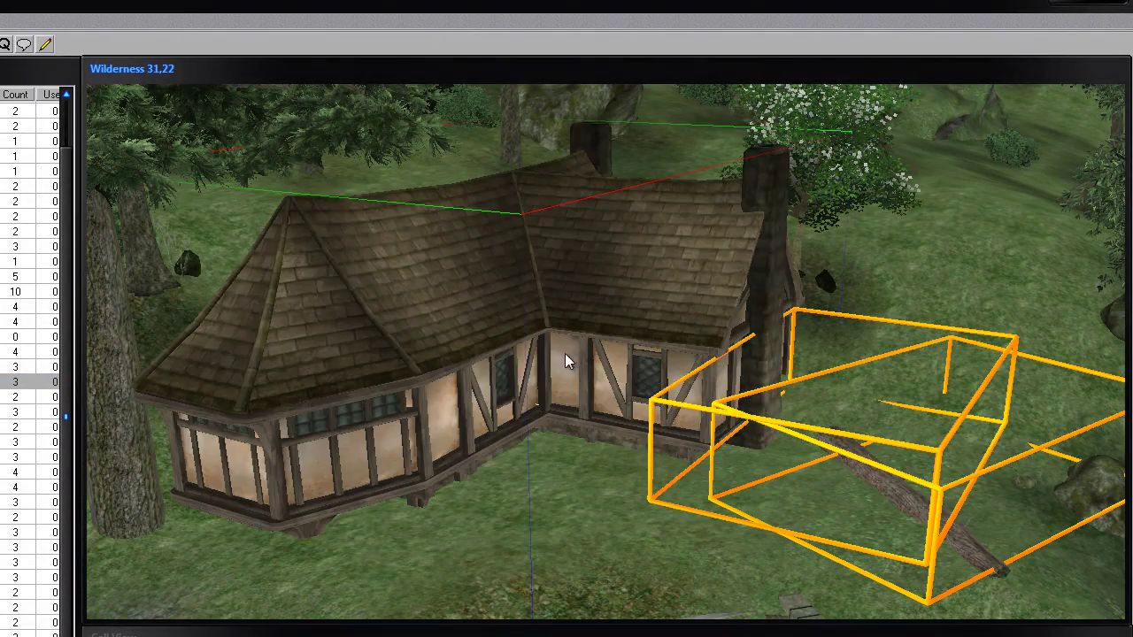
{"action": "right_click_drag", "start_coordinate": [565, 353], "coordinate": [526, 377]}
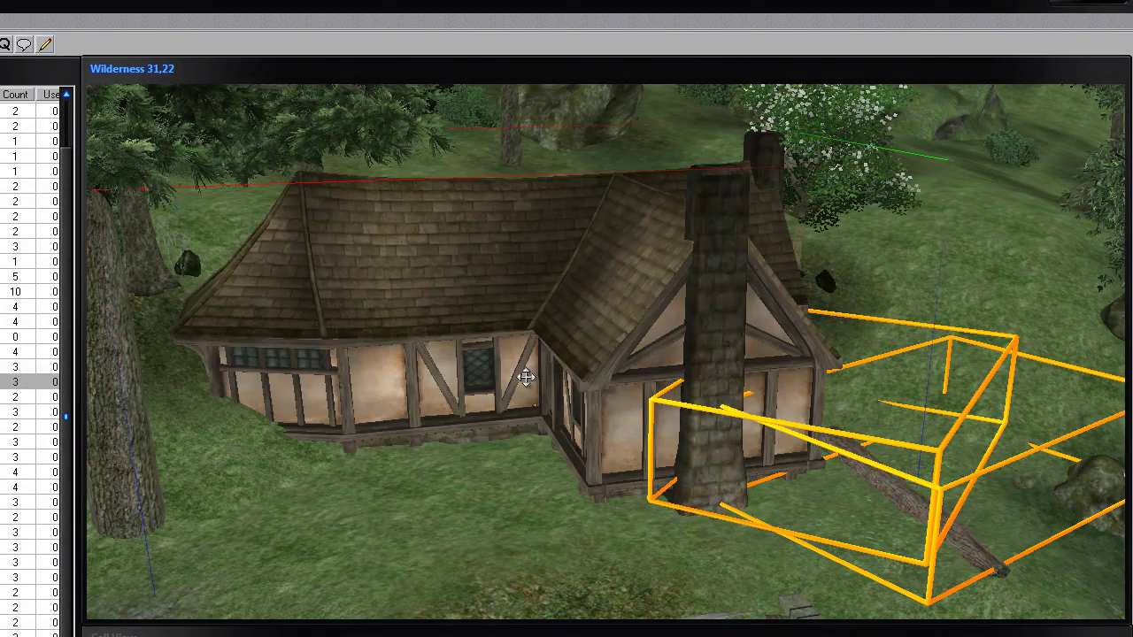
{"action": "left_click_drag", "start_coordinate": [526, 377], "coordinate": [498, 356]}
{"action": "middle_click_drag", "start_coordinate": [498, 356], "coordinate": [629, 212]}
{"action": "scroll", "coordinate": [567, 182], "scroll_direction": "up", "scroll_amount": 3}
{"action": "middle_click_drag", "start_coordinate": [527, 209], "coordinate": [724, 461]}
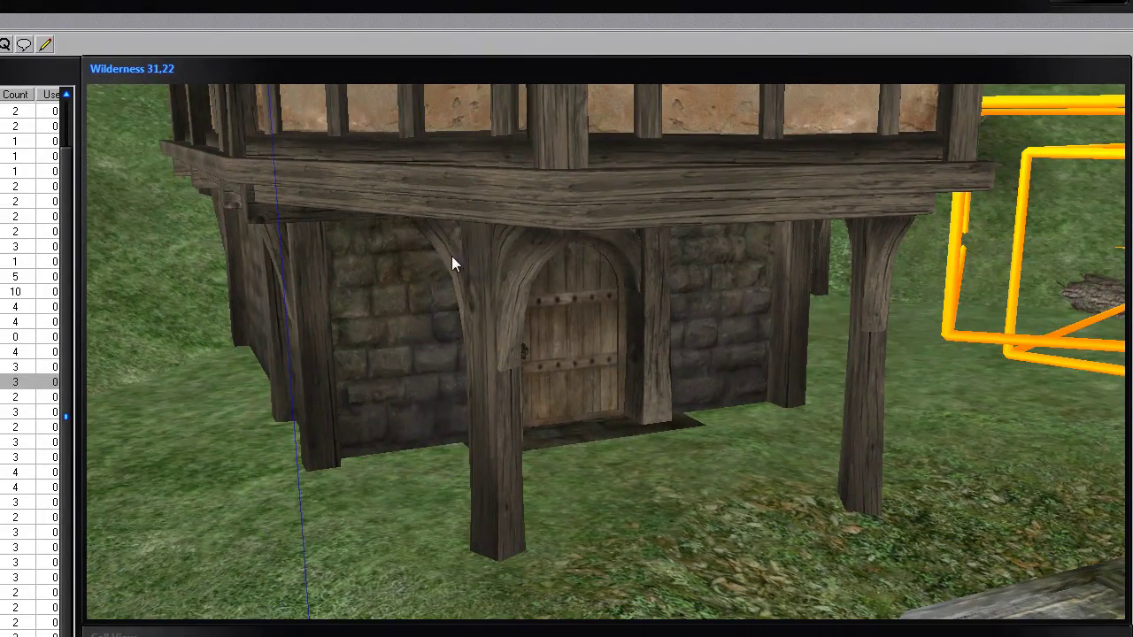
Step: Shift the Chorrol house sideways so its arched door lines up better with the end of the wooden deck
{"action": "middle_click_drag", "start_coordinate": [662, 176], "coordinate": [510, 472], "text": "shift"}
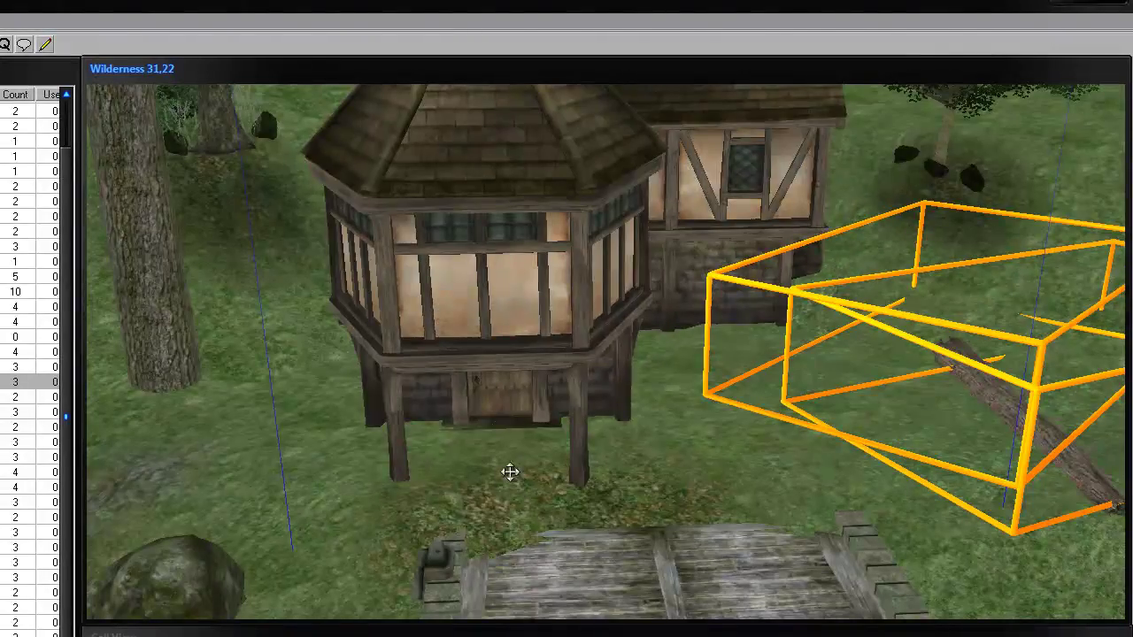
{"action": "left_click_drag", "start_coordinate": [526, 301], "coordinate": [626, 263]}
{"action": "middle_click_drag", "start_coordinate": [626, 263], "coordinate": [326, 116], "text": "shift"}
{"action": "middle_click_drag", "start_coordinate": [482, 197], "coordinate": [704, 288], "text": "shift"}
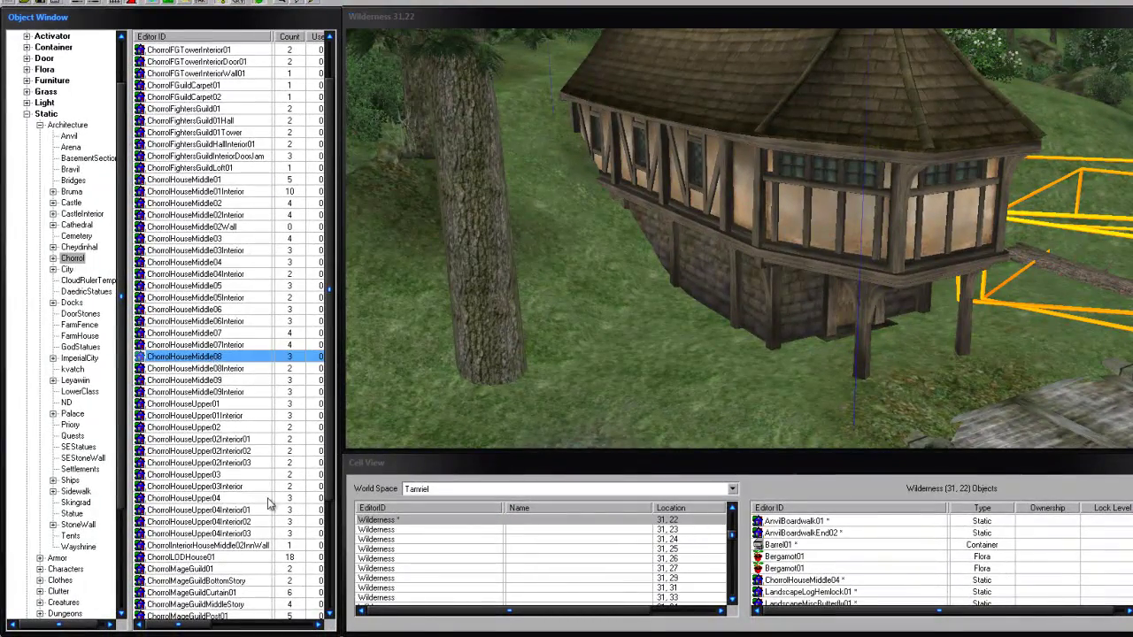
Step: Place the ChorrolFightersGuild01Tower object on the grass against the long side wall of the Chorrol house
{"action": "scroll", "coordinate": [270, 503], "scroll_direction": "down", "scroll_amount": 4}
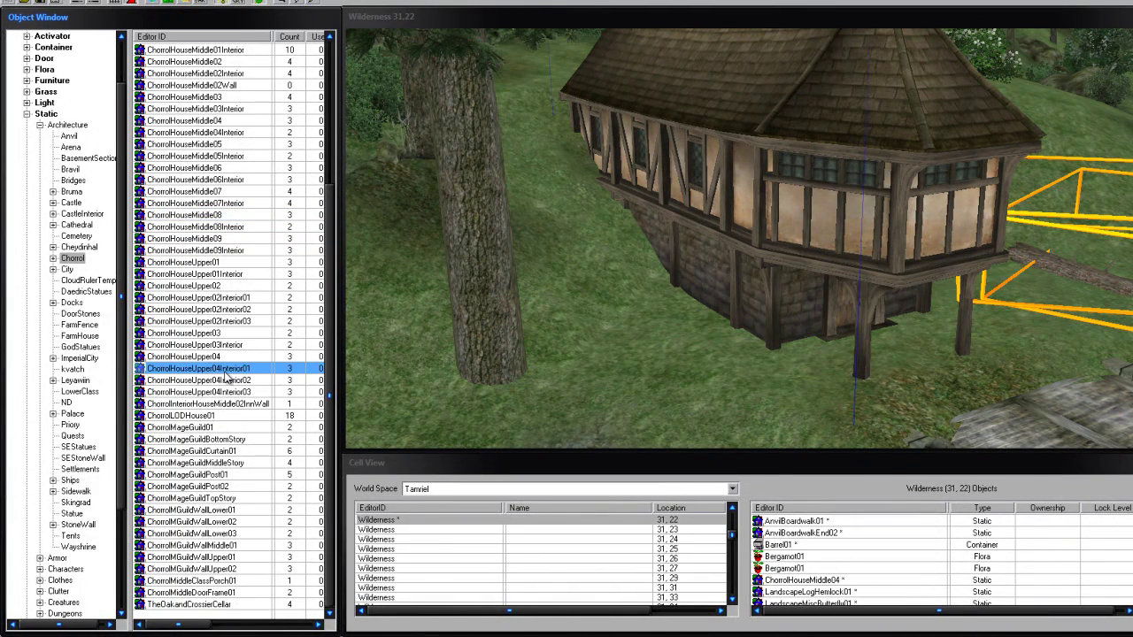
{"action": "scroll", "coordinate": [228, 377], "scroll_direction": "up", "scroll_amount": 5}
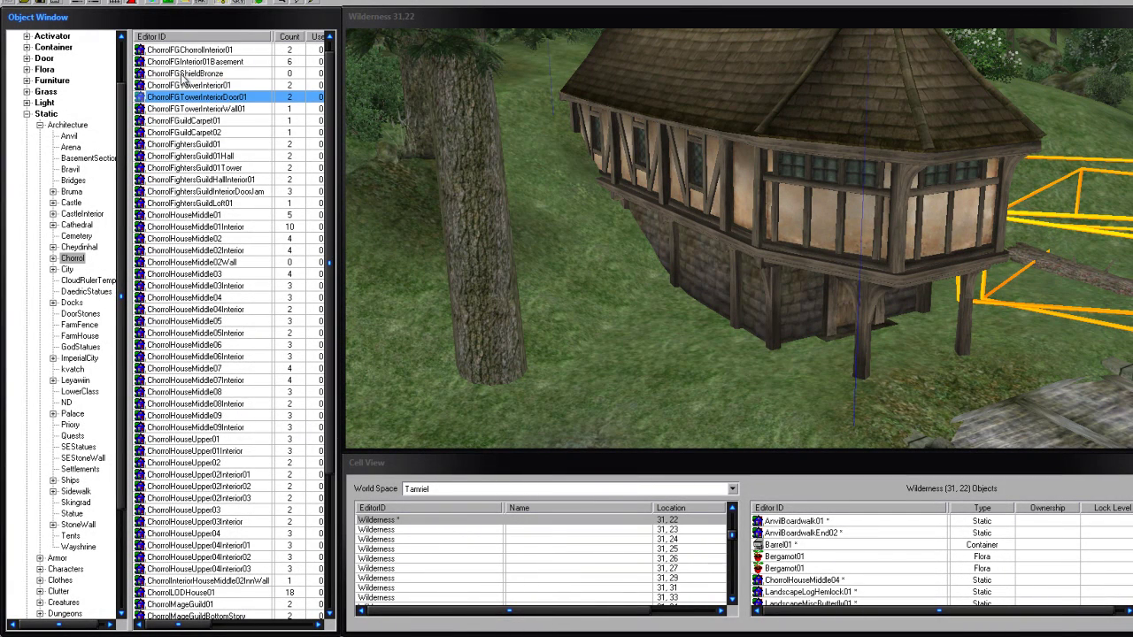
{"action": "scroll", "coordinate": [238, 114], "scroll_direction": "up", "scroll_amount": 1}
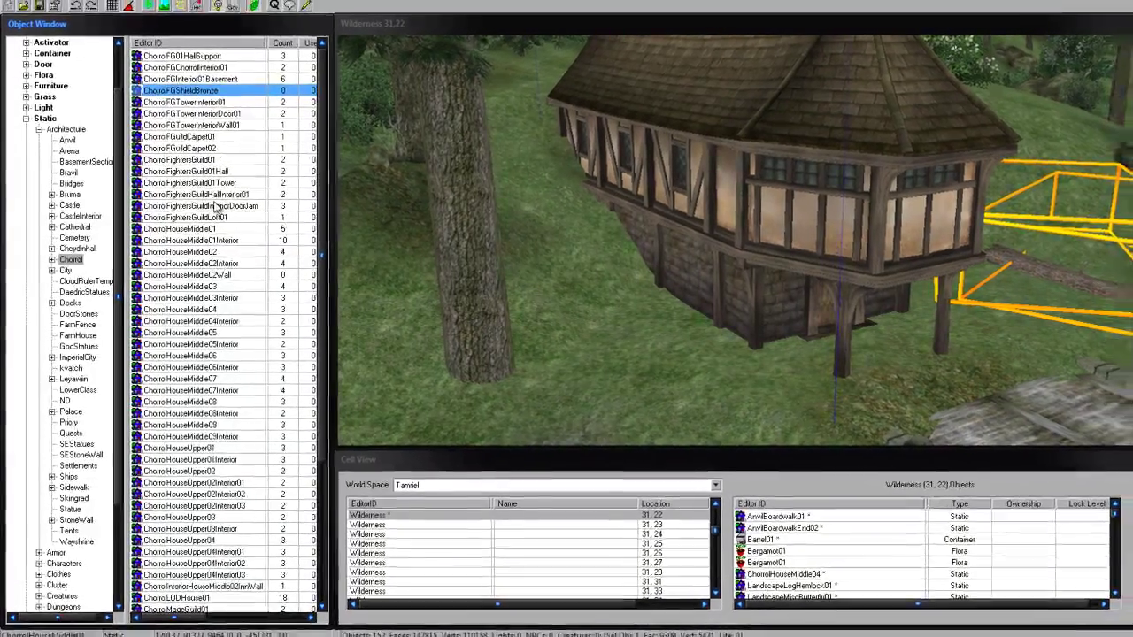
{"action": "left_click", "coordinate": [181, 182]}
{"action": "left_click_drag", "start_coordinate": [742, 188], "coordinate": [744, 188]}
{"action": "middle_click_drag", "start_coordinate": [751, 143], "coordinate": [699, 135], "text": "shift"}
{"action": "left_click_drag", "start_coordinate": [748, 115], "coordinate": [622, 218]}
{"action": "middle_click_drag", "start_coordinate": [639, 130], "coordinate": [705, 116], "text": "shift"}
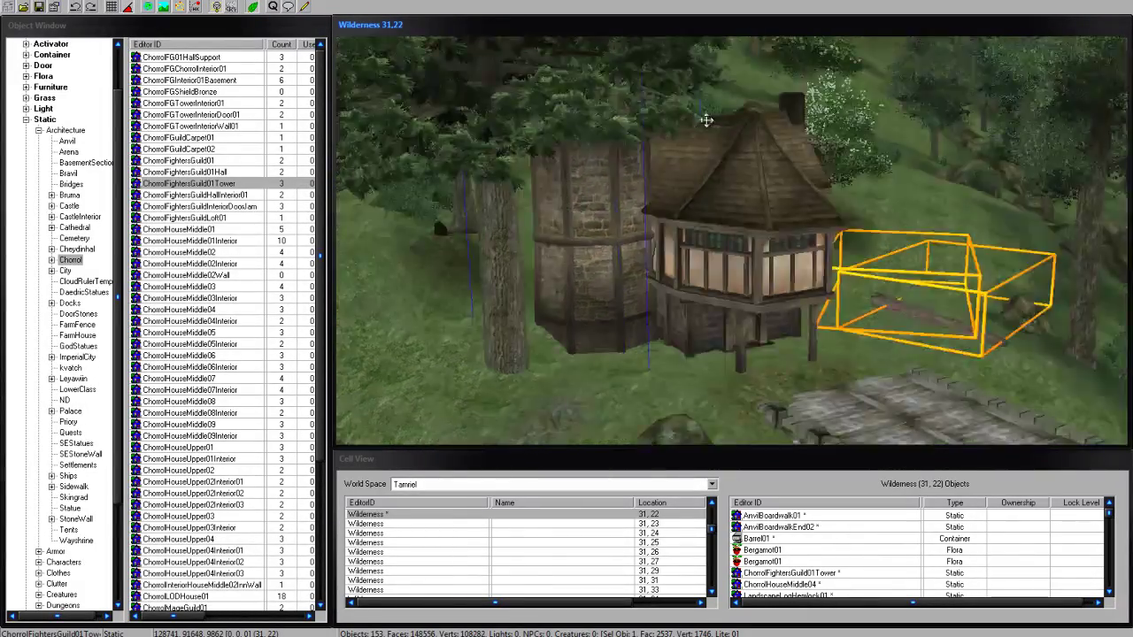
Step: Move the white pine tree away from the new stone tower
{"action": "scroll", "coordinate": [466, 274], "scroll_direction": "up", "scroll_amount": 5}
{"action": "scroll", "coordinate": [466, 273], "scroll_direction": "down", "scroll_amount": 5}
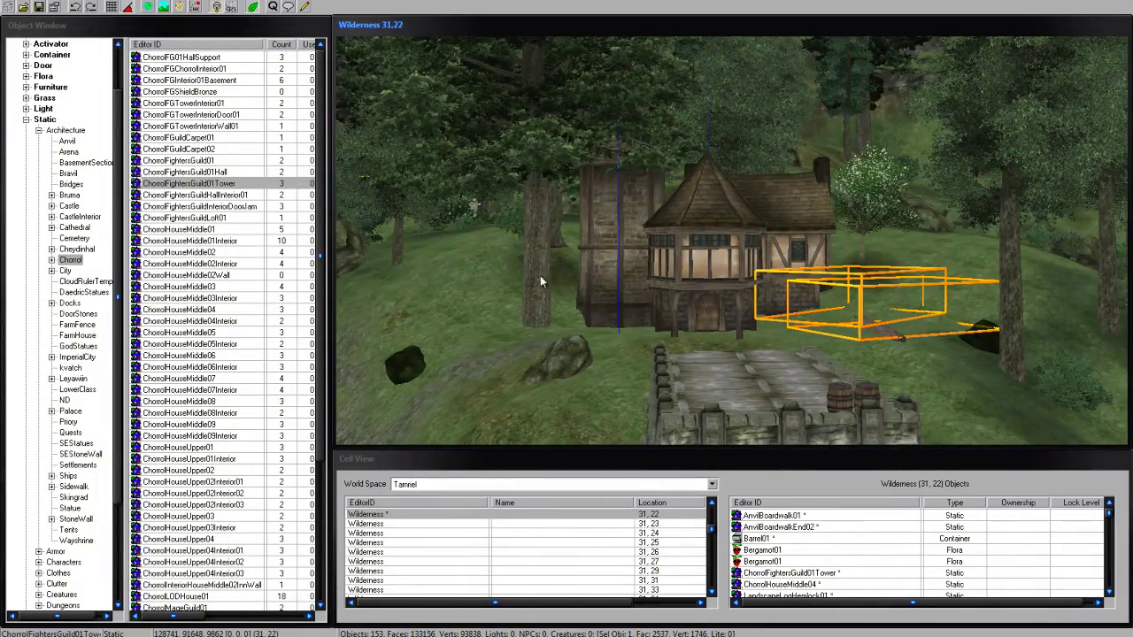
{"action": "middle_click_drag", "start_coordinate": [541, 299], "coordinate": [472, 294], "text": "shift"}
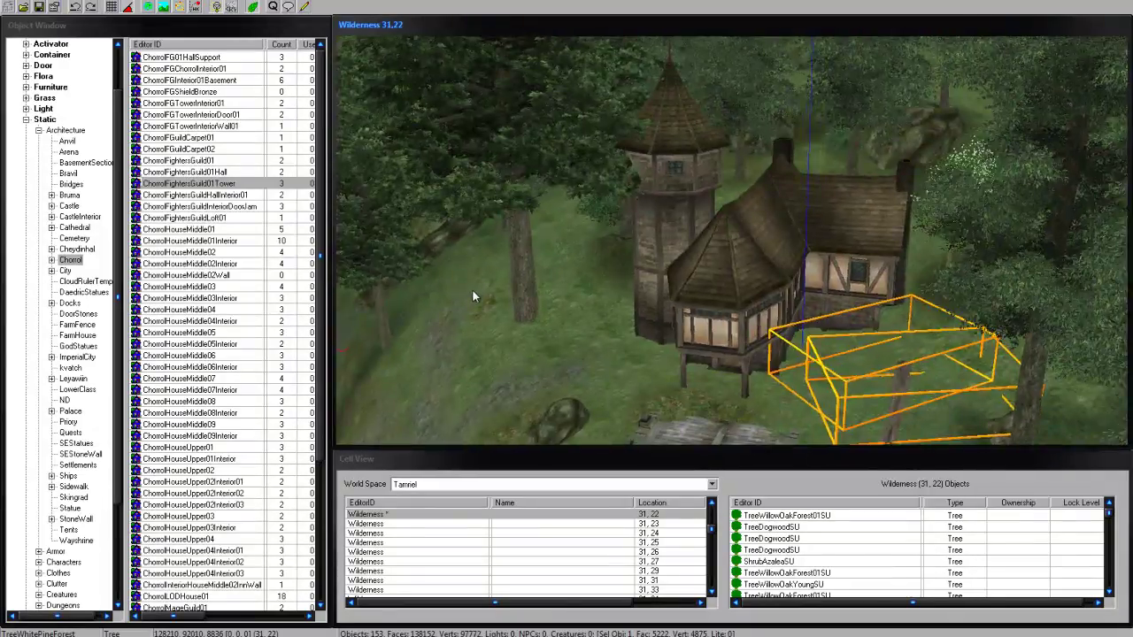
{"action": "scroll", "coordinate": [473, 294], "scroll_direction": "up", "scroll_amount": 5}
{"action": "middle_click_drag", "start_coordinate": [585, 306], "coordinate": [475, 278]}
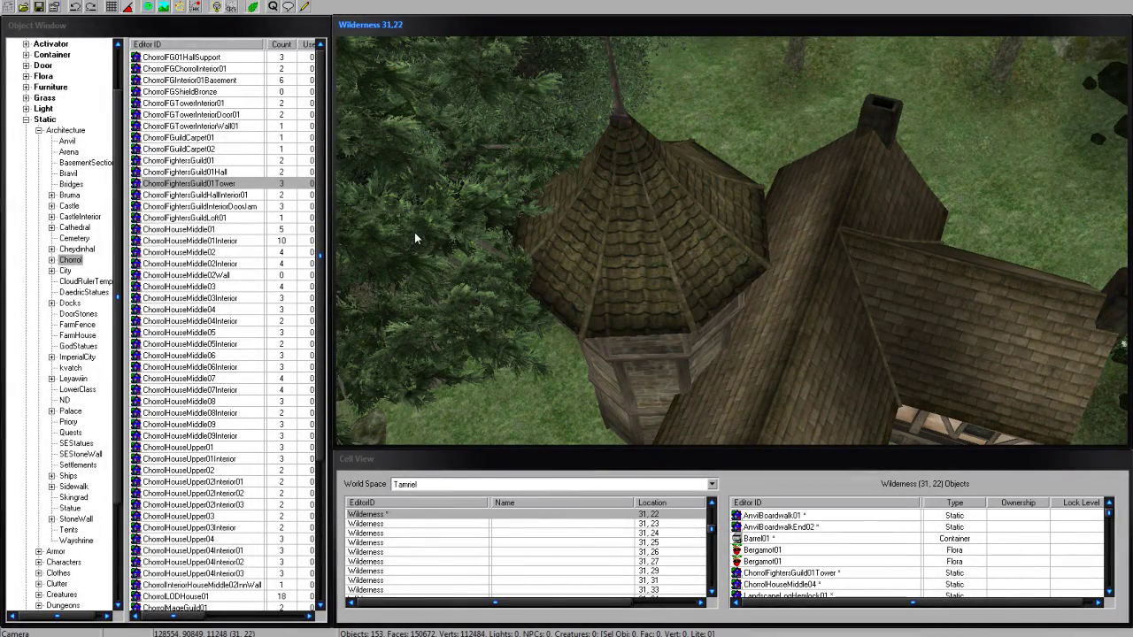
Step: Rotate the tower to -45 degrees and fit it snugly against the house wall
{"action": "left_click", "coordinate": [704, 220]}
{"action": "middle_click_drag", "start_coordinate": [704, 221], "coordinate": [719, 242], "text": "shift"}
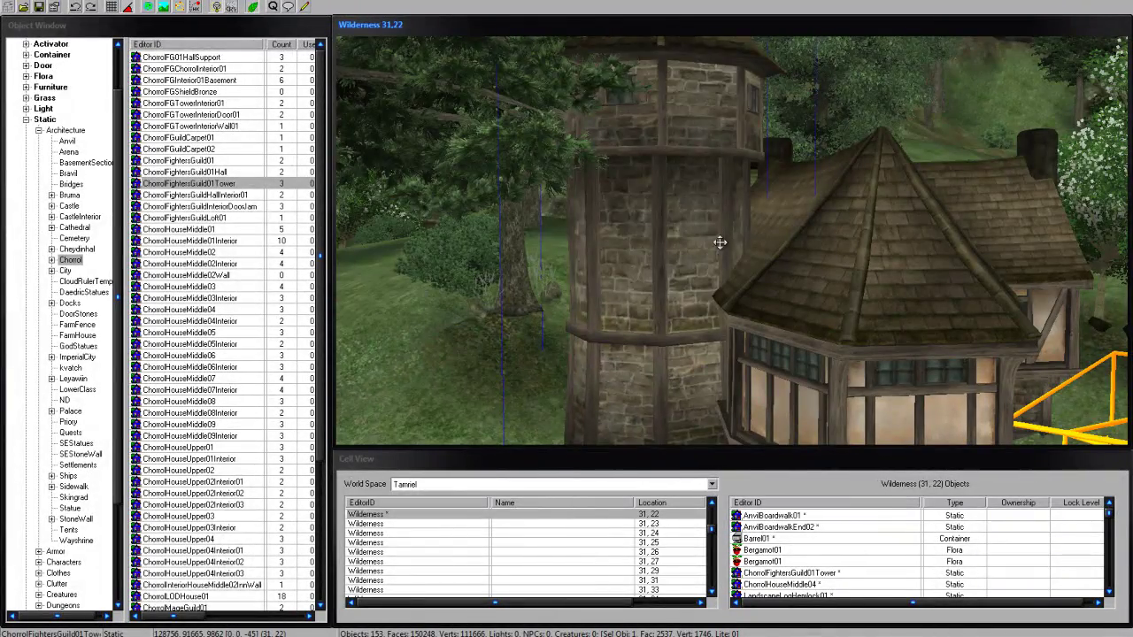
{"action": "right_click_drag", "start_coordinate": [720, 242], "coordinate": [681, 265]}
Step: Duplicate the Fighters Guild tower and set the copy at the end of the house's side wing, rotated to 45 degrees
{"action": "middle_click_drag", "start_coordinate": [670, 144], "coordinate": [401, 299]}
{"action": "middle_click_drag", "start_coordinate": [915, 223], "coordinate": [496, 133]}
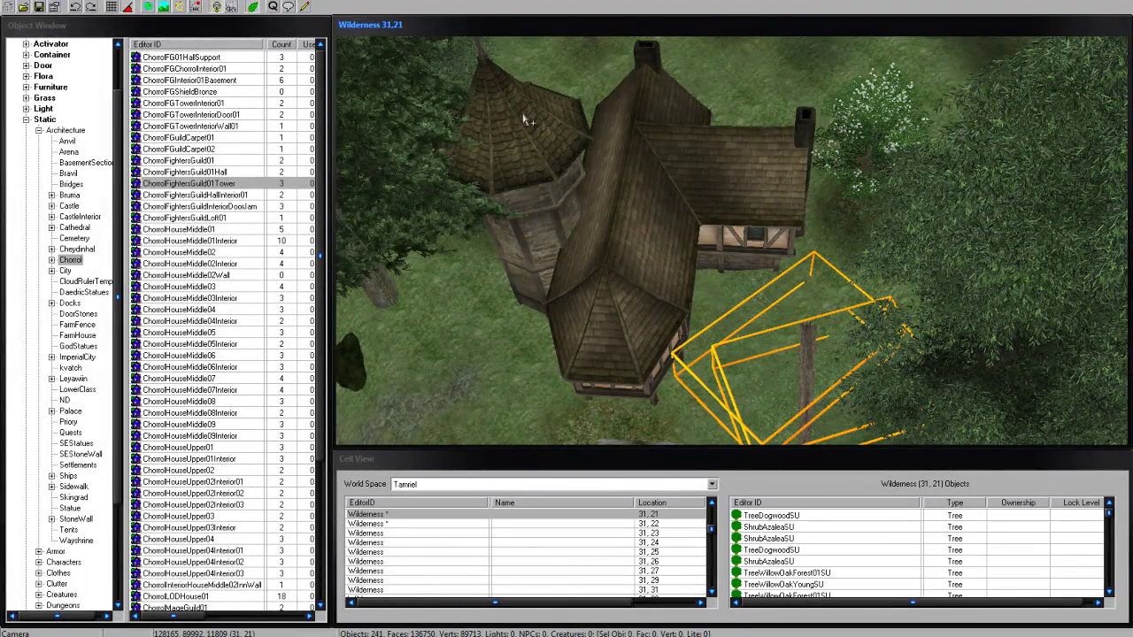
{"action": "middle_click_drag", "start_coordinate": [532, 109], "coordinate": [620, 201]}
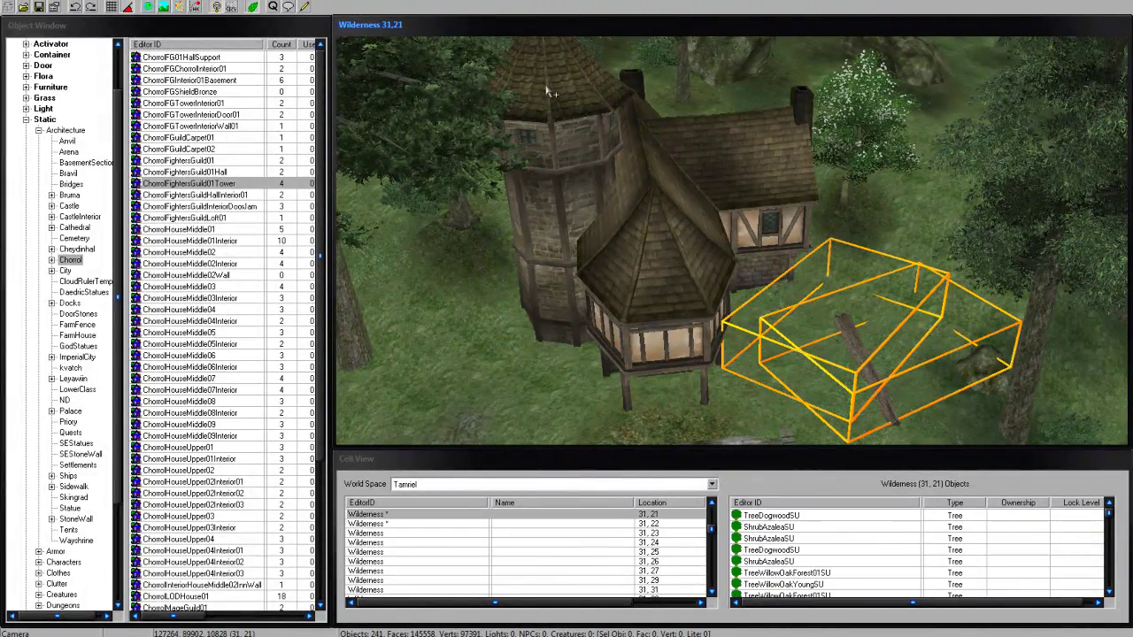
{"action": "middle_click_drag", "start_coordinate": [545, 97], "coordinate": [792, 200]}
{"action": "left_click_drag", "start_coordinate": [791, 193], "coordinate": [731, 178]}
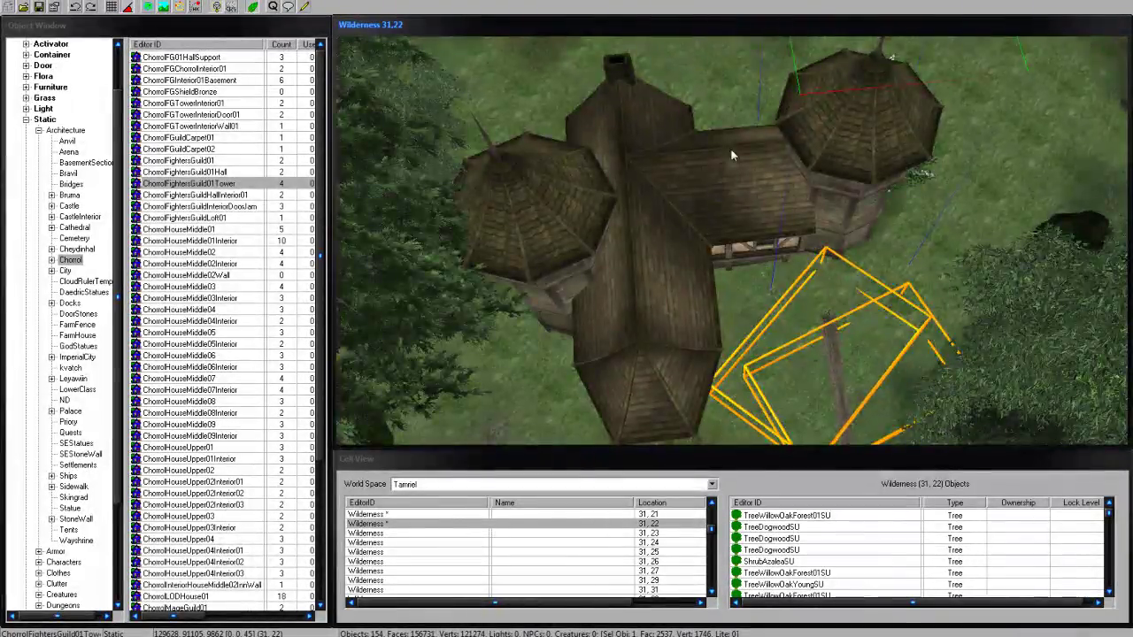
Step: Move the flowering TreeDogwoodSU from beside the second tower to the grass in front of the side wing's window
{"action": "middle_click_drag", "start_coordinate": [731, 148], "coordinate": [733, 177]}
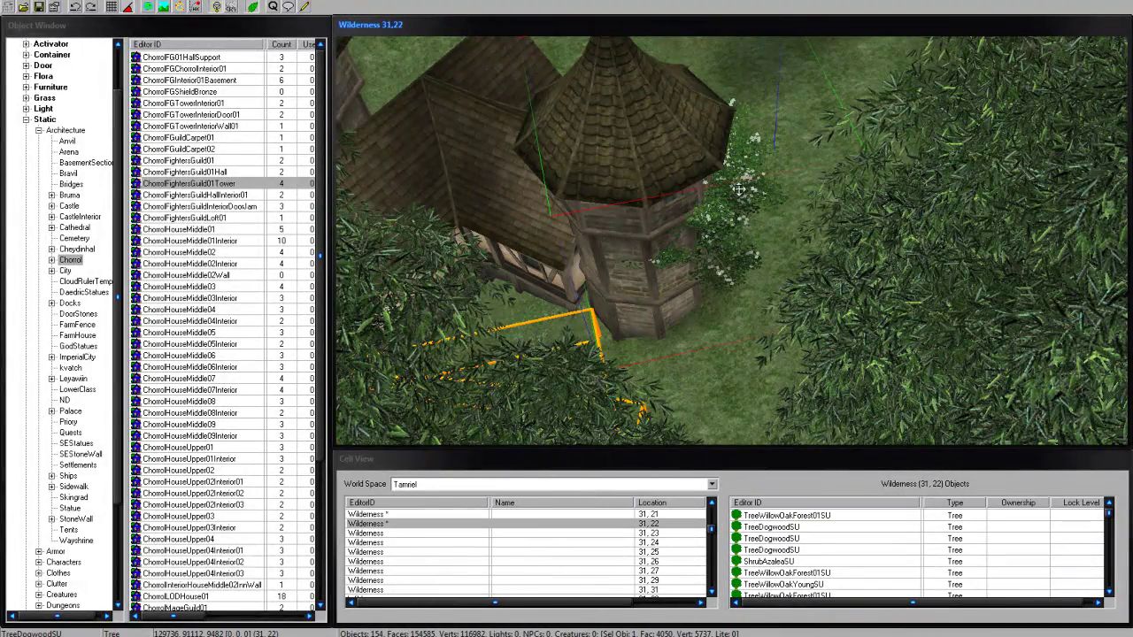
{"action": "middle_click_drag", "start_coordinate": [840, 260], "coordinate": [892, 141]}
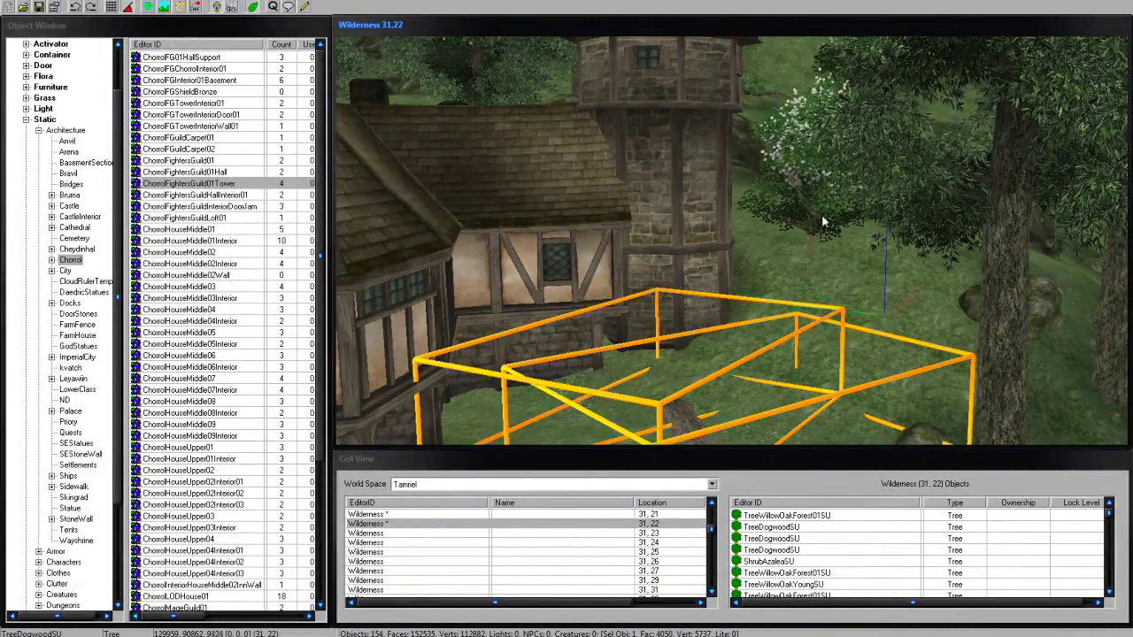
{"action": "middle_click_drag", "start_coordinate": [822, 214], "coordinate": [881, 137]}
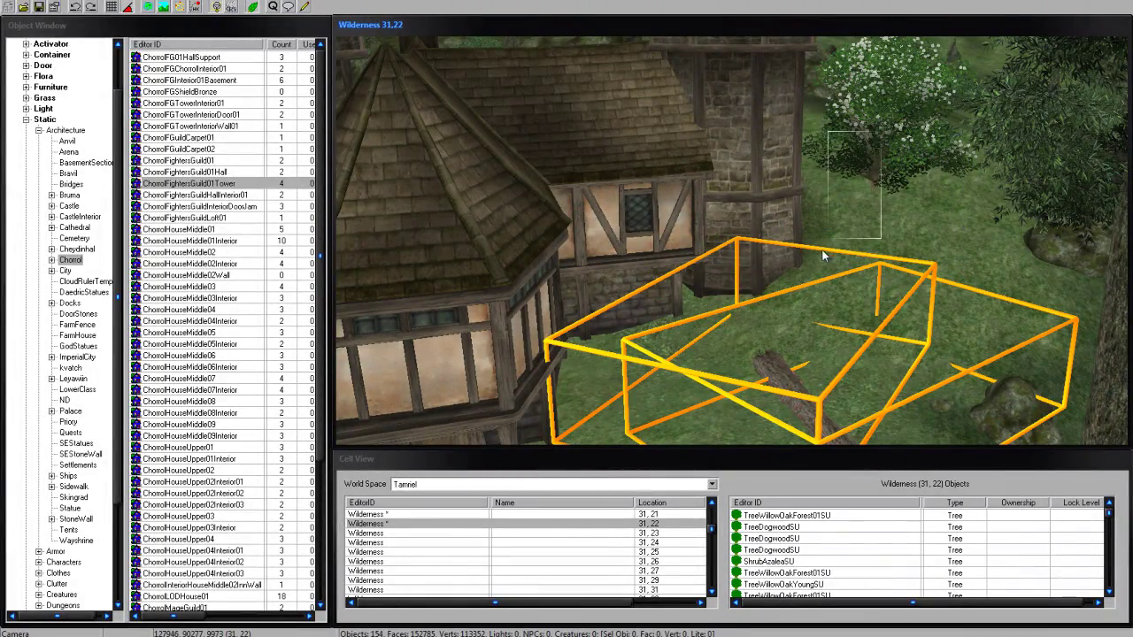
{"action": "middle_click_drag", "start_coordinate": [867, 208], "coordinate": [556, 439]}
{"action": "left_click_drag", "start_coordinate": [670, 200], "coordinate": [681, 381]}
{"action": "middle_click_drag", "start_coordinate": [681, 382], "coordinate": [696, 254]}
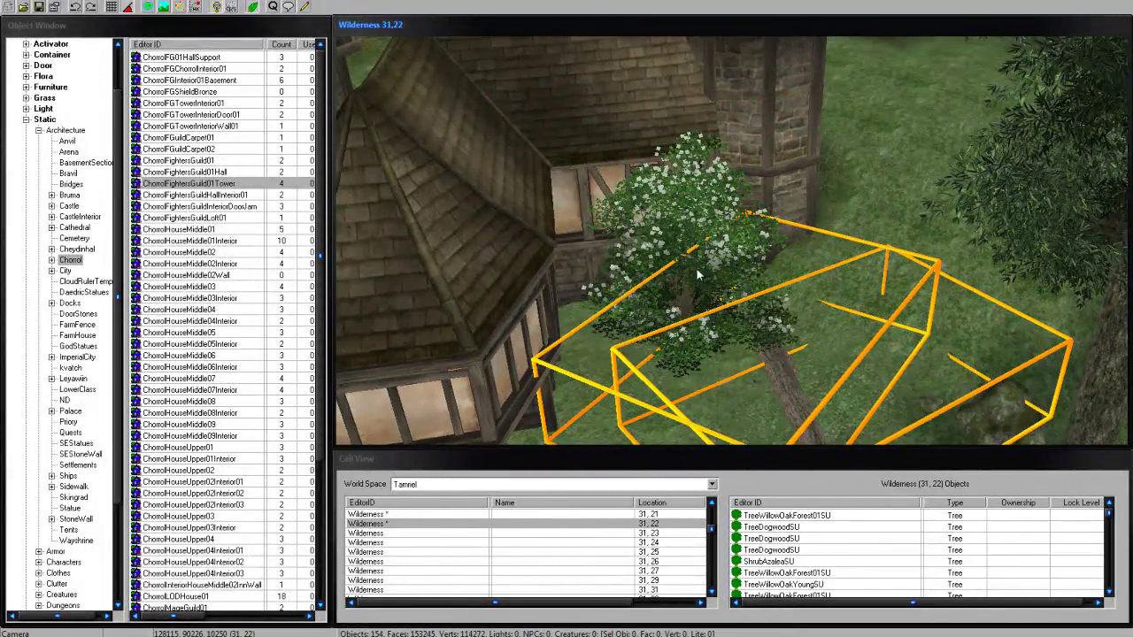
{"action": "left_click_drag", "start_coordinate": [694, 299], "coordinate": [750, 411]}
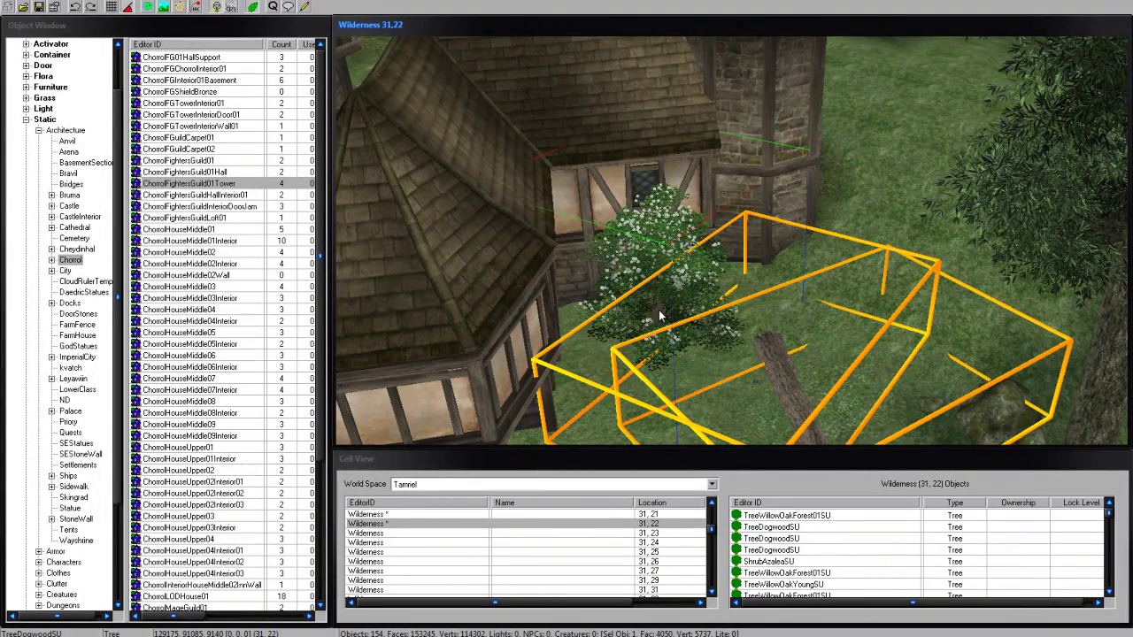
{"action": "left_click_drag", "start_coordinate": [659, 315], "coordinate": [830, 258]}
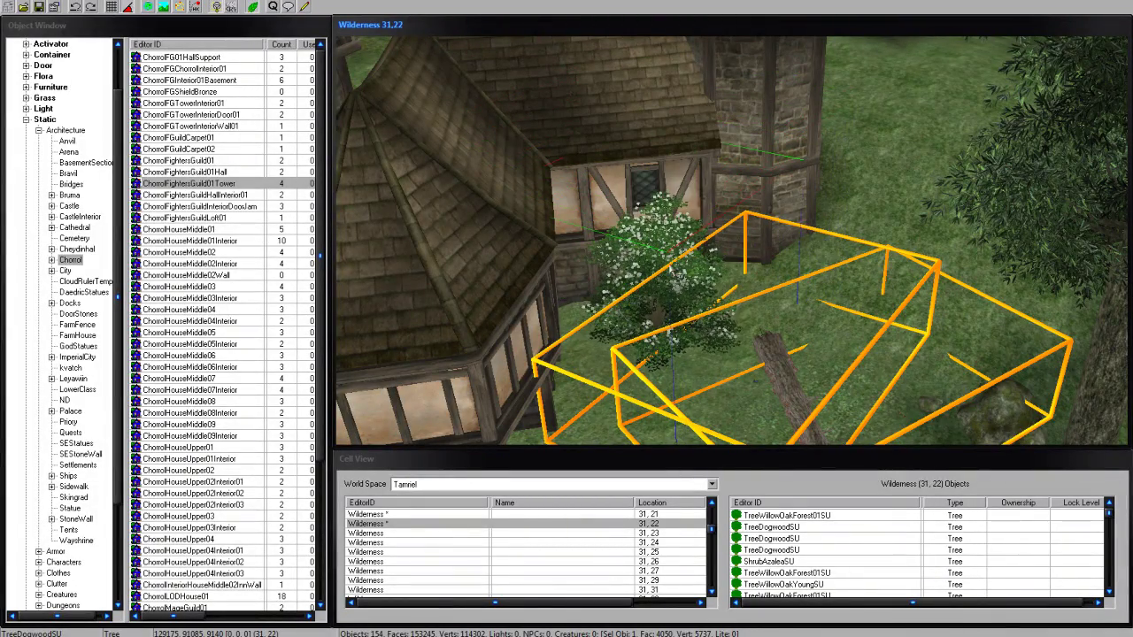
Step: Raise the ChorrolHouseMiddle04 house slightly to a height of 9473
{"action": "middle_click_drag", "start_coordinate": [830, 259], "coordinate": [742, 137]}
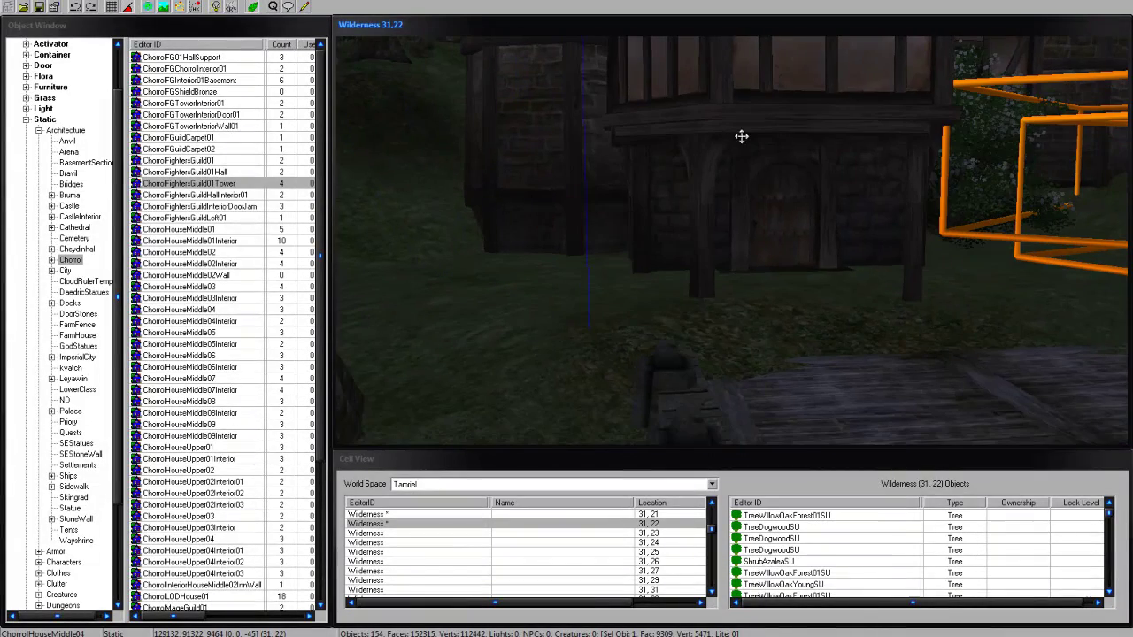
{"action": "left_click_drag", "start_coordinate": [734, 145], "coordinate": [736, 144]}
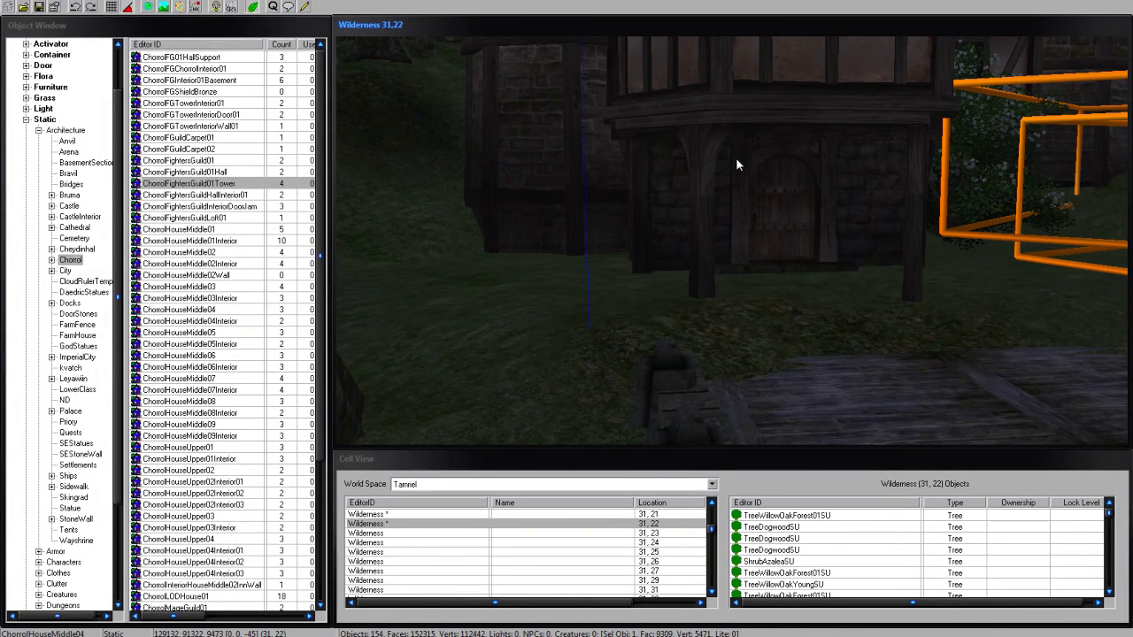
{"action": "middle_click_drag", "start_coordinate": [736, 158], "coordinate": [679, 160]}
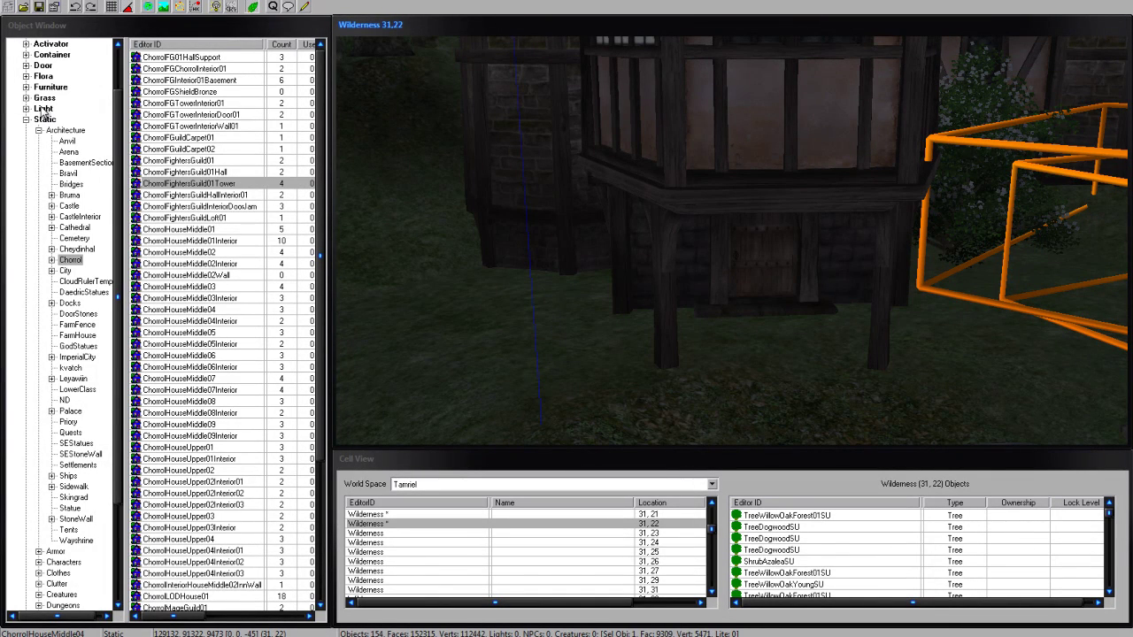
Step: Try out the ARBlueGreenAMB480 light in front of the house and delete it
{"action": "left_click", "coordinate": [44, 77]}
{"action": "scroll", "coordinate": [71, 106], "scroll_direction": "up", "scroll_amount": 2}
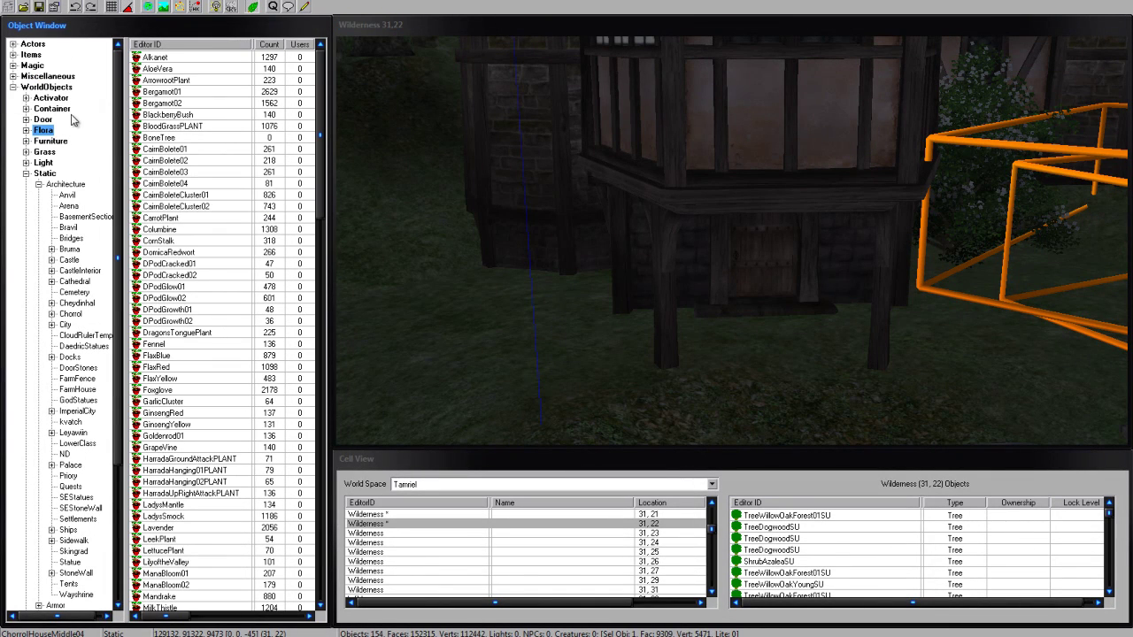
{"action": "left_click", "coordinate": [42, 163]}
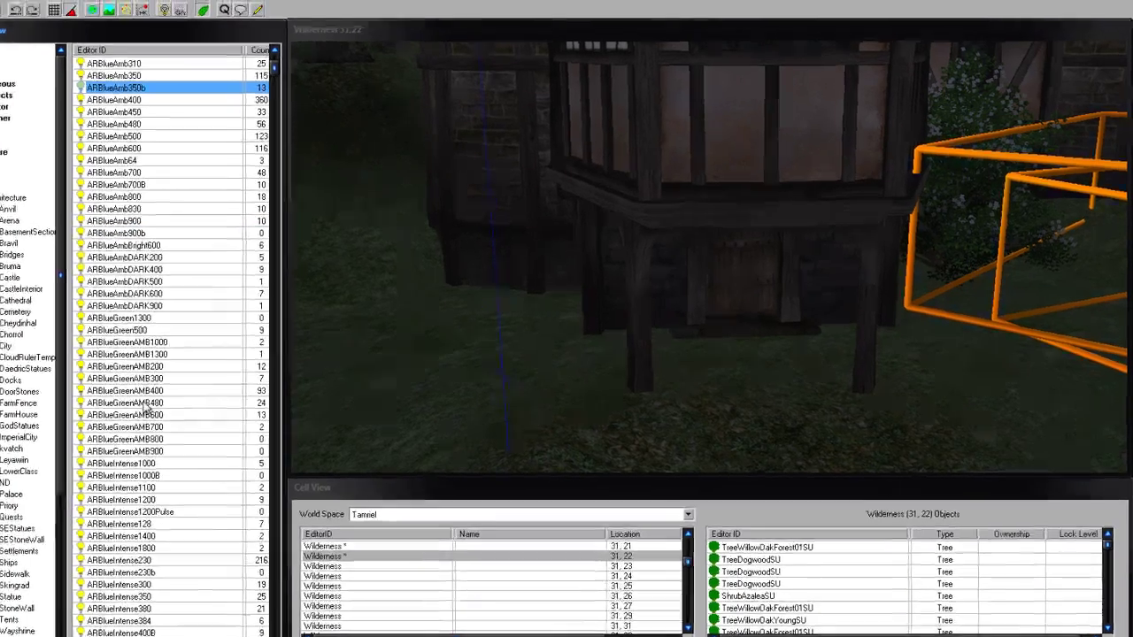
{"action": "left_click_drag", "start_coordinate": [198, 378], "coordinate": [763, 263]}
{"action": "scroll", "coordinate": [690, 346], "scroll_direction": "down", "scroll_amount": 5}
{"action": "mouse_move", "coordinate": [691, 346]}
{"action": "middle_mouse_down", "text": "shift"}
{"action": "mouse_move", "coordinate": [529, 304]}
{"action": "mouse_move", "coordinate": [829, 483]}
{"action": "mouse_move", "coordinate": [427, 363]}
{"action": "mouse_move", "coordinate": [647, 334]}
{"action": "mouse_move", "coordinate": [224, 240]}
{"action": "mouse_move", "coordinate": [200, 256]}
{"action": "middle_mouse_up", "text": "shift"}
{"action": "key", "text": "Delete"}
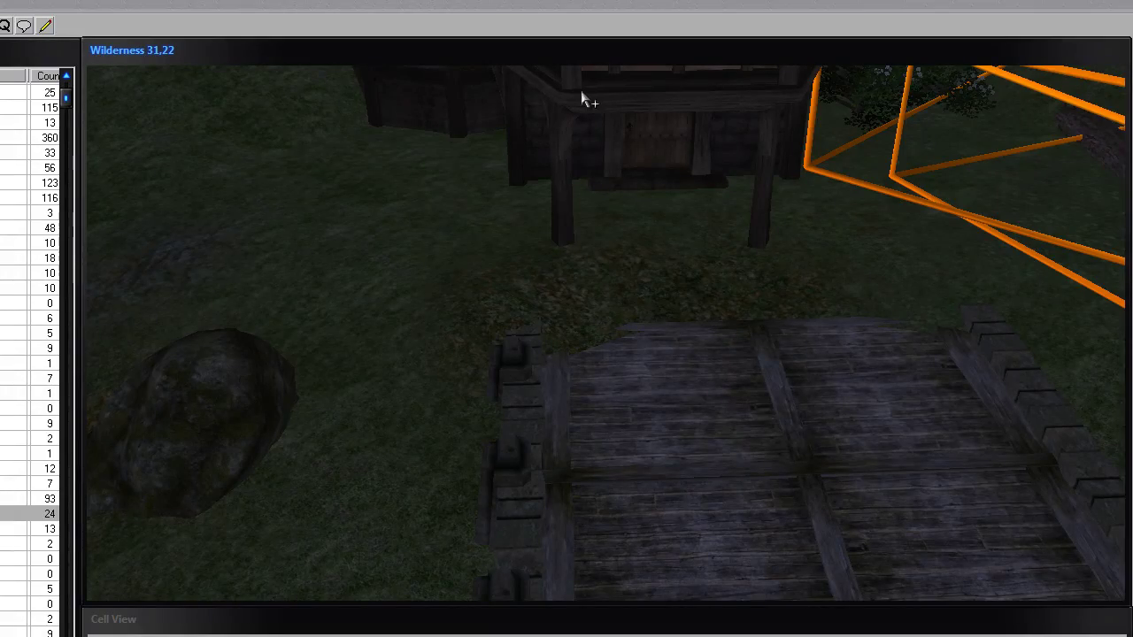
Step: Try out the ladder01 static object by the house's front post and delete it
{"action": "middle_click_drag", "start_coordinate": [582, 89], "coordinate": [480, 297]}
{"action": "scroll", "coordinate": [479, 298], "scroll_direction": "up", "scroll_amount": 3}
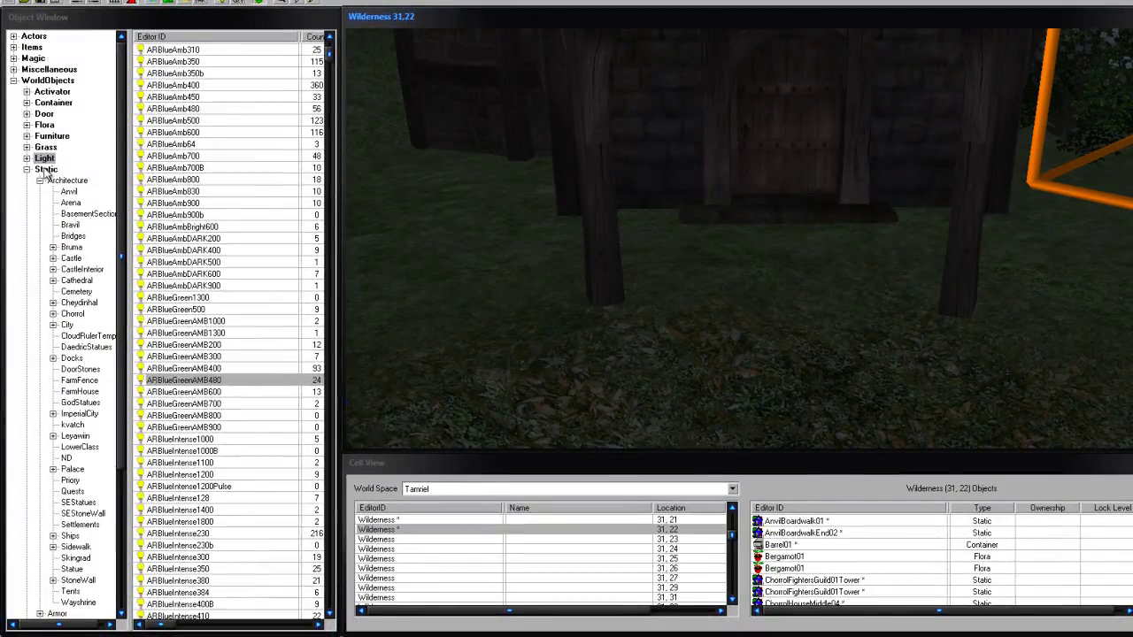
{"action": "left_click", "coordinate": [46, 169]}
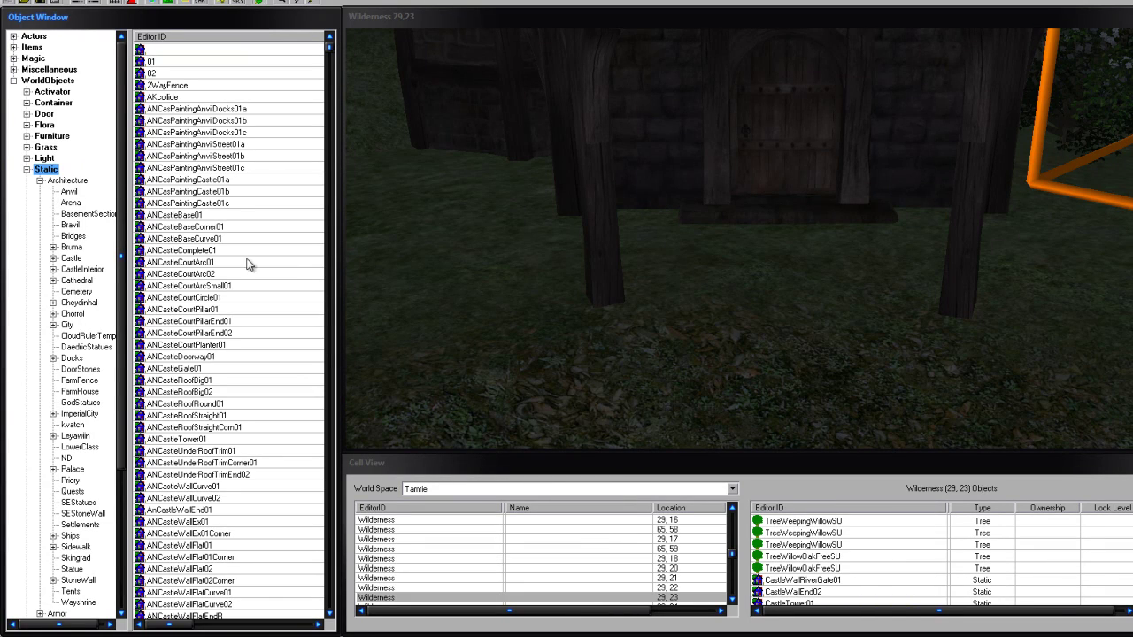
{"action": "key", "text": "l"}
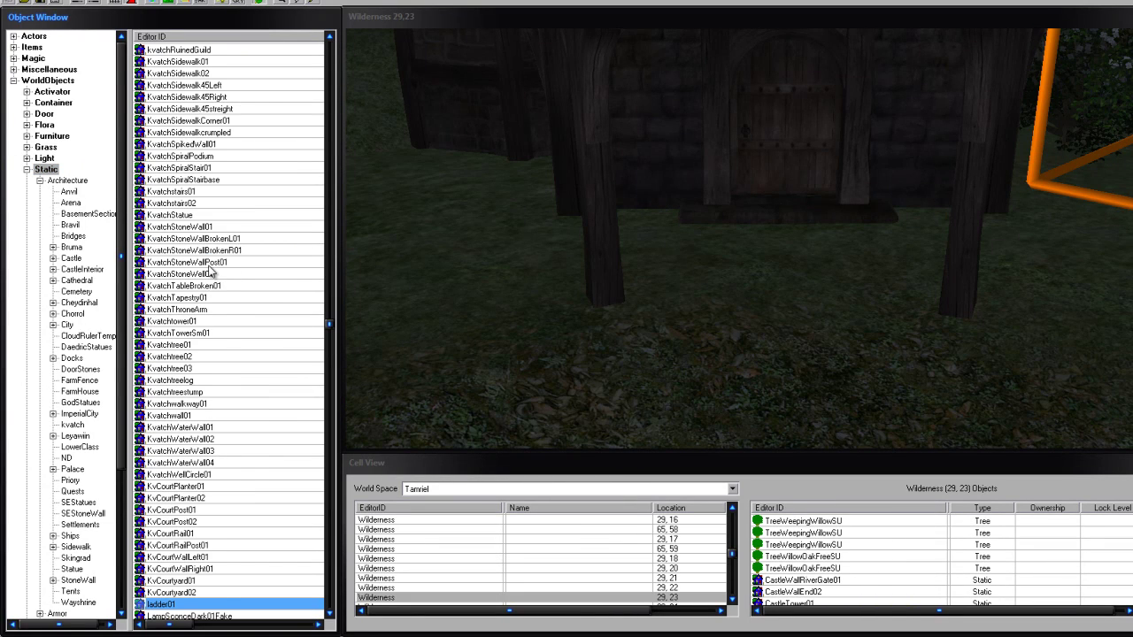
{"action": "key", "text": "l"}
{"action": "scroll", "coordinate": [232, 434], "scroll_direction": "down", "scroll_amount": 1}
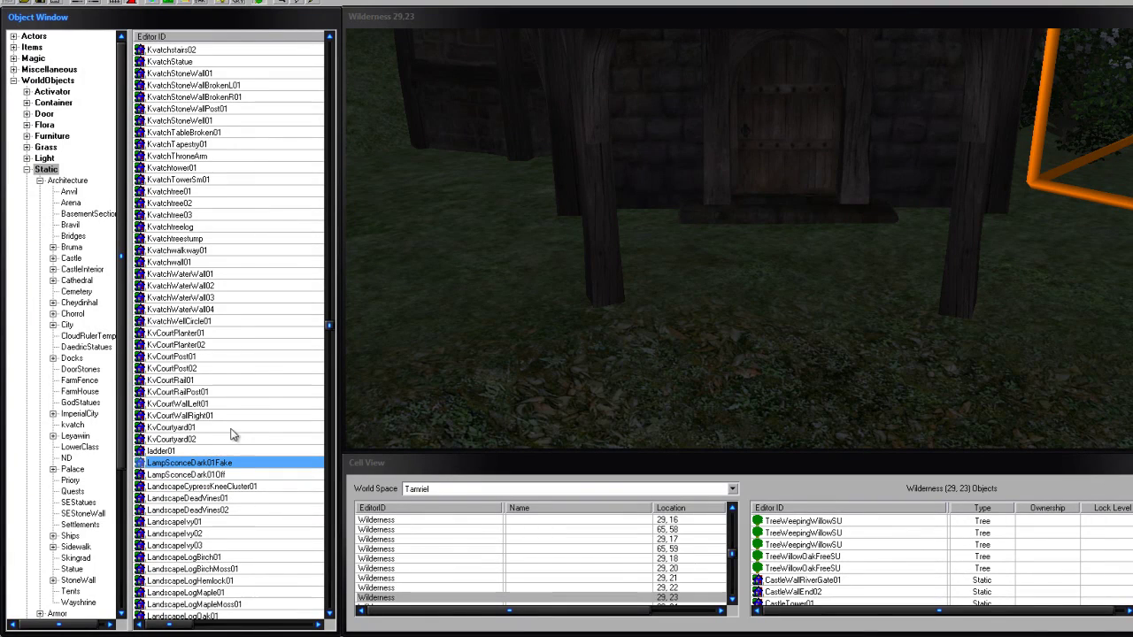
{"action": "scroll", "coordinate": [253, 517], "scroll_direction": "down", "scroll_amount": 1}
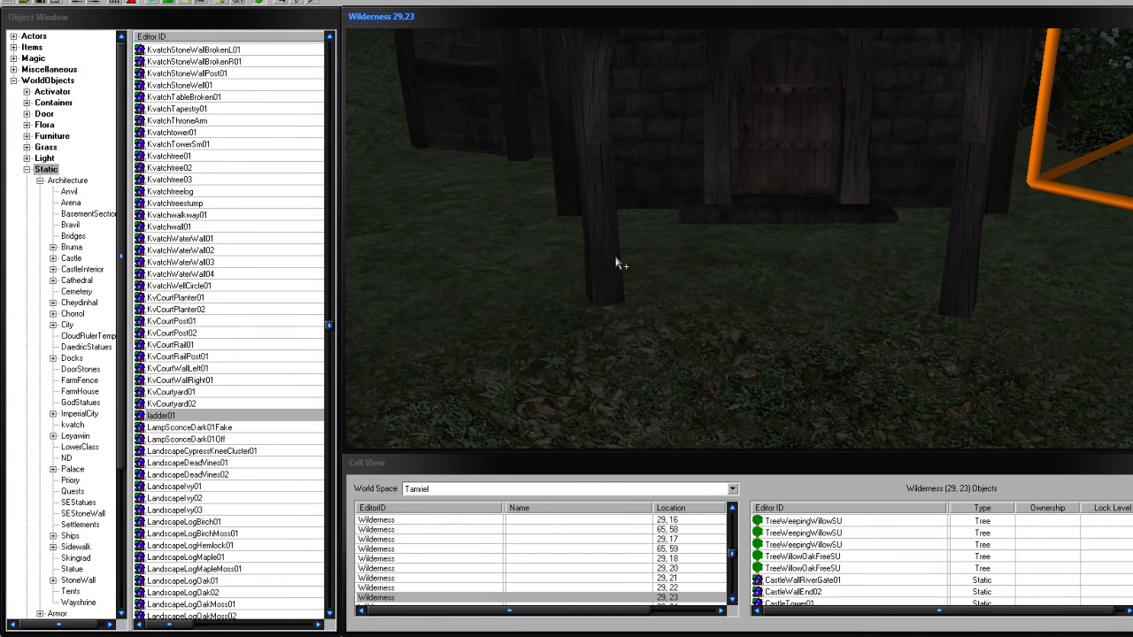
{"action": "left_click_drag", "start_coordinate": [617, 263], "coordinate": [616, 260]}
{"action": "key", "text": "shift"}
{"action": "key", "text": "Delete"}
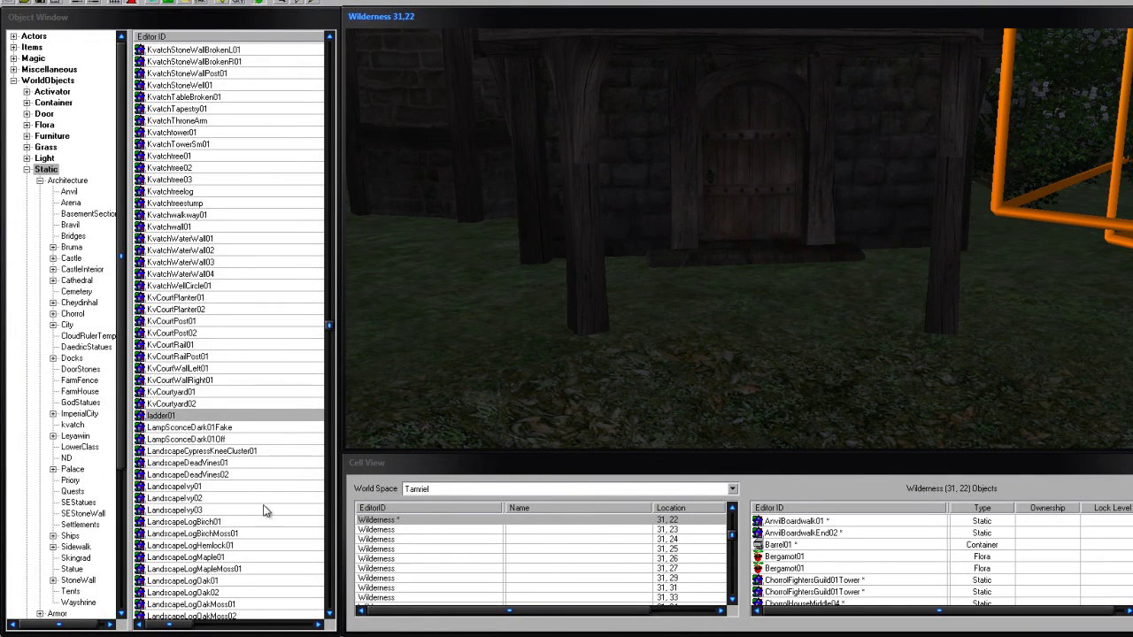
Step: Try out a lantern static object in front of the house's entrance
{"action": "scroll", "coordinate": [228, 510], "scroll_direction": "down", "scroll_amount": 7}
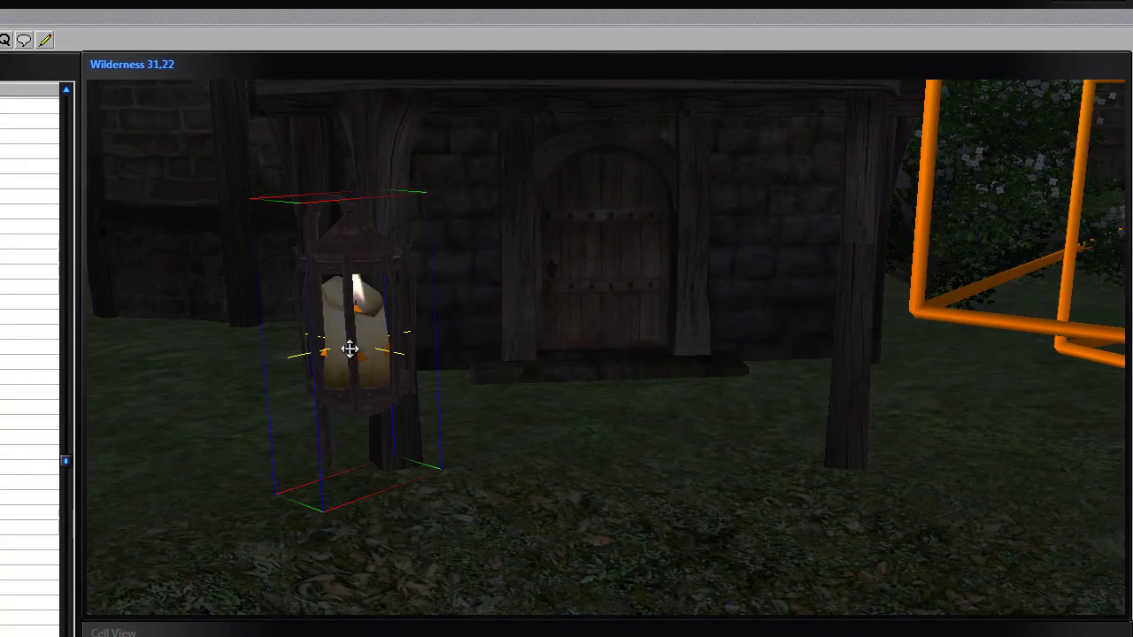
{"action": "middle_click_drag", "start_coordinate": [350, 349], "coordinate": [352, 388]}
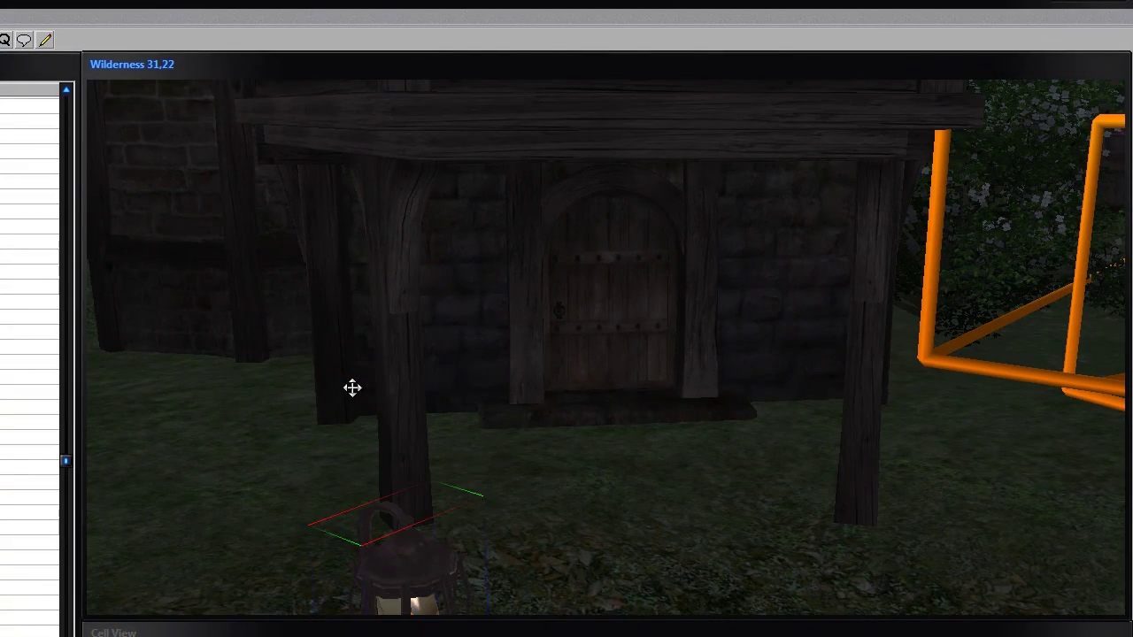
{"action": "middle_click_drag", "start_coordinate": [628, 367], "coordinate": [640, 442]}
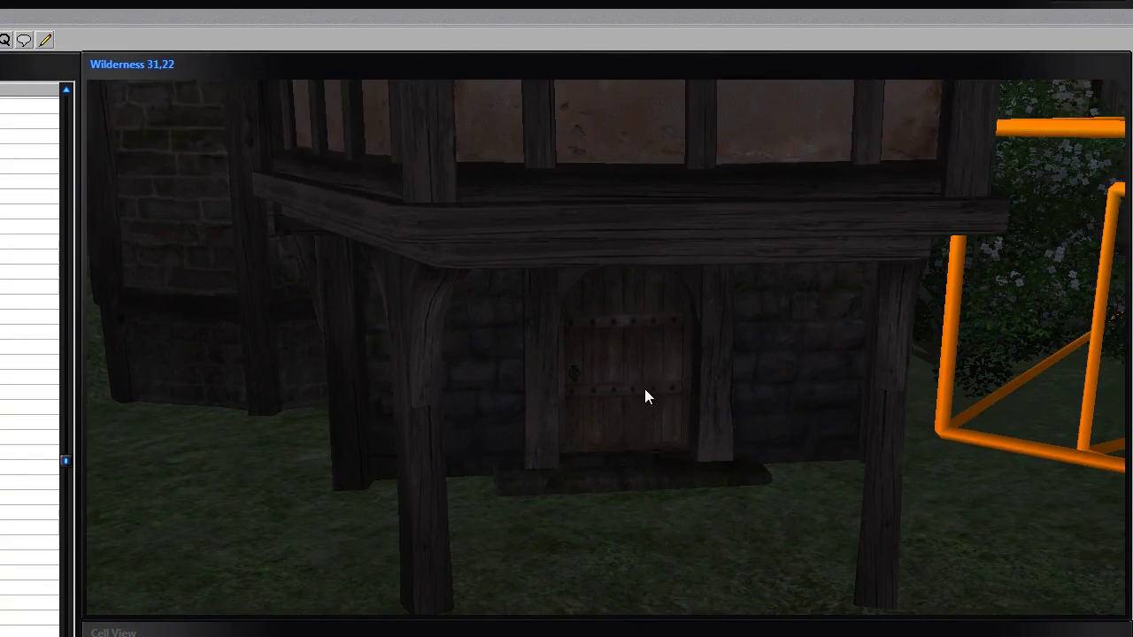
{"action": "middle_click_drag", "start_coordinate": [644, 388], "coordinate": [680, 349]}
{"action": "scroll", "coordinate": [680, 350], "scroll_direction": "up", "scroll_amount": 3}
{"action": "scroll", "coordinate": [680, 350], "scroll_direction": "down", "scroll_amount": 5}
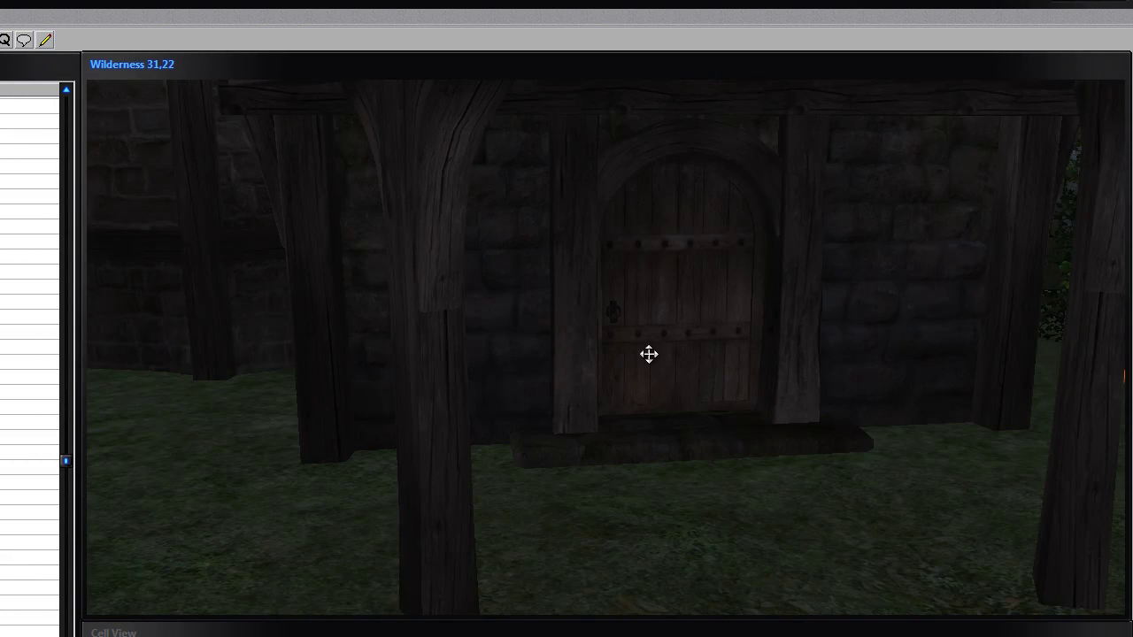
{"action": "scroll", "coordinate": [662, 335], "scroll_direction": "up", "scroll_amount": 2}
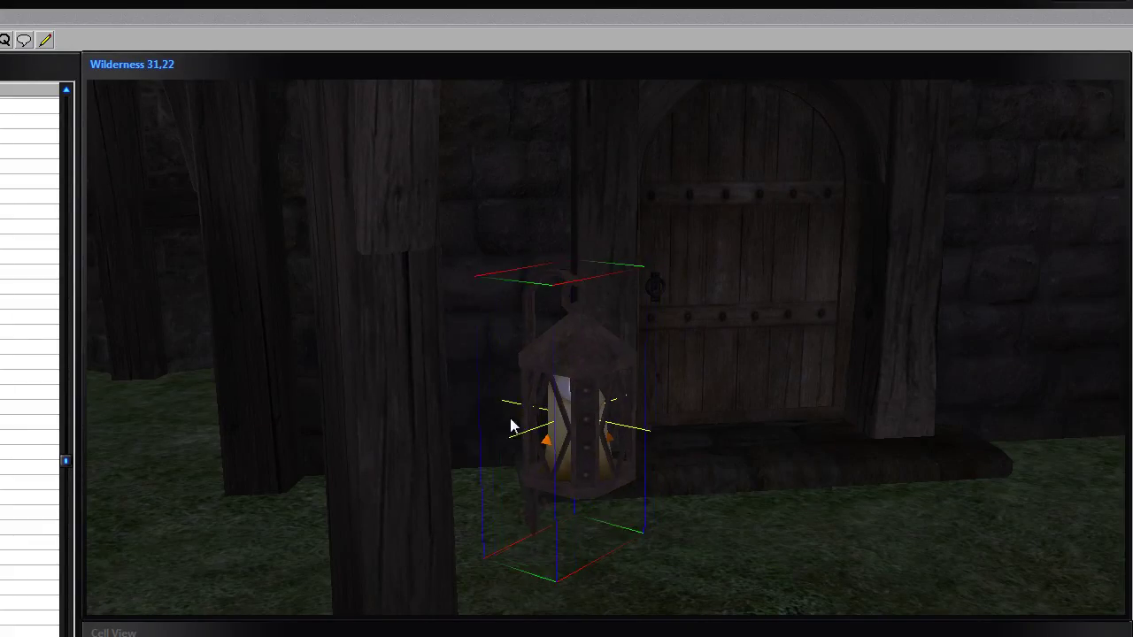
Step: Position a Lantern02 static object against the house's front post beside the door
{"action": "left_click_drag", "start_coordinate": [511, 420], "coordinate": [323, 315]}
{"action": "key", "text": "a"}
{"action": "middle_click_drag", "start_coordinate": [323, 314], "coordinate": [504, 416], "text": "shift"}
{"action": "key", "text": "a"}
{"action": "left_click_drag", "start_coordinate": [504, 416], "coordinate": [578, 466]}
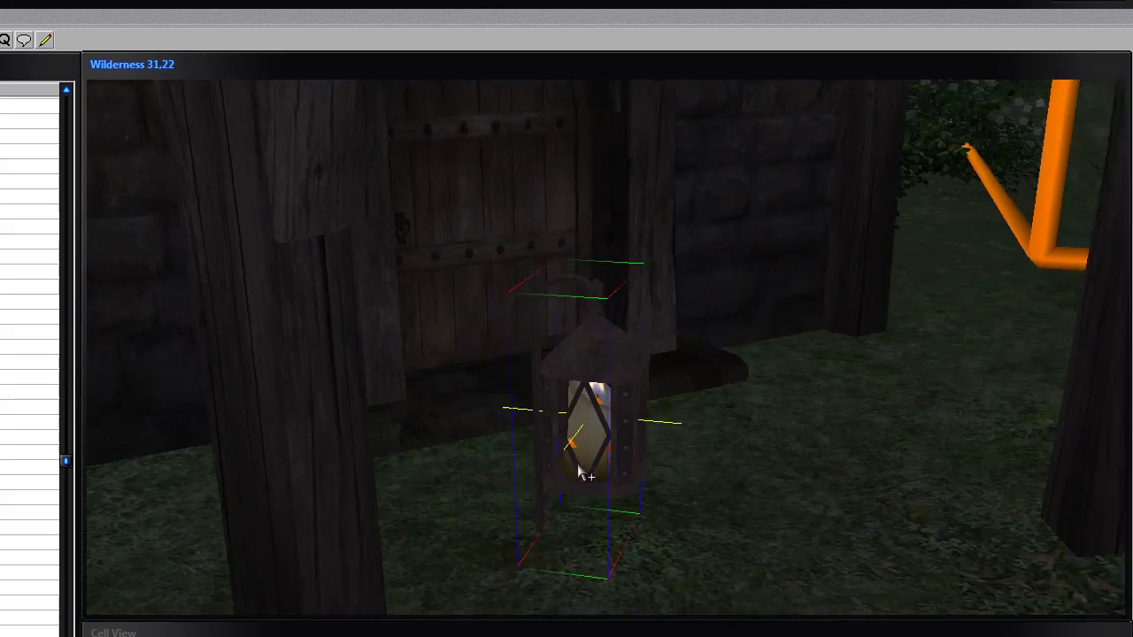
{"action": "middle_click_drag", "start_coordinate": [578, 466], "coordinate": [589, 459], "text": "shift"}
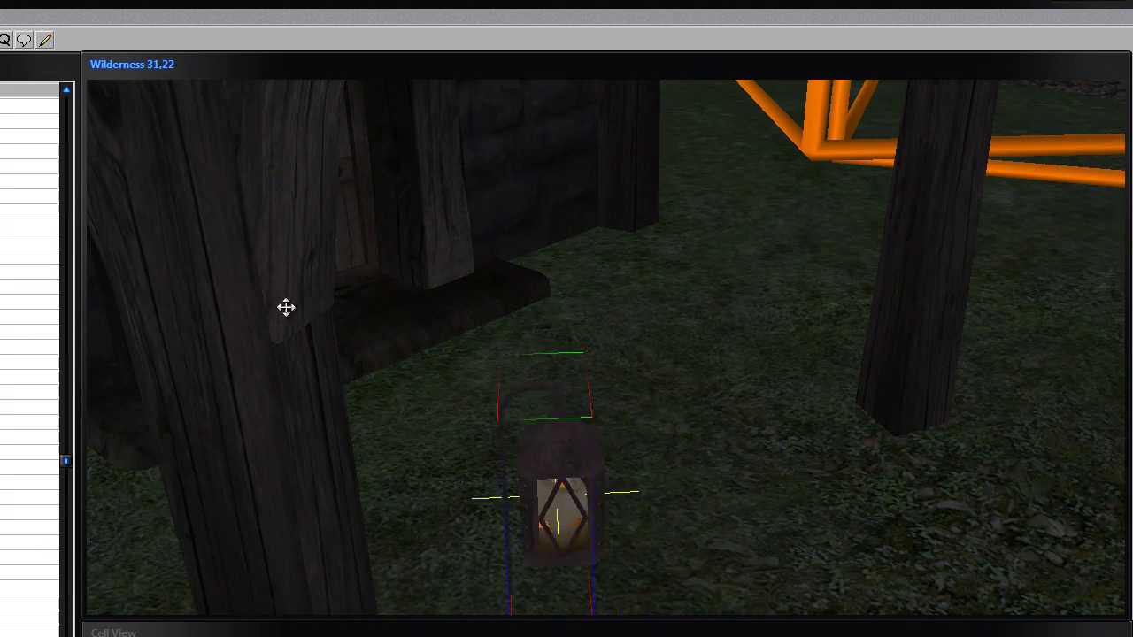
{"action": "middle_click_drag", "start_coordinate": [372, 393], "coordinate": [363, 453], "text": "shift"}
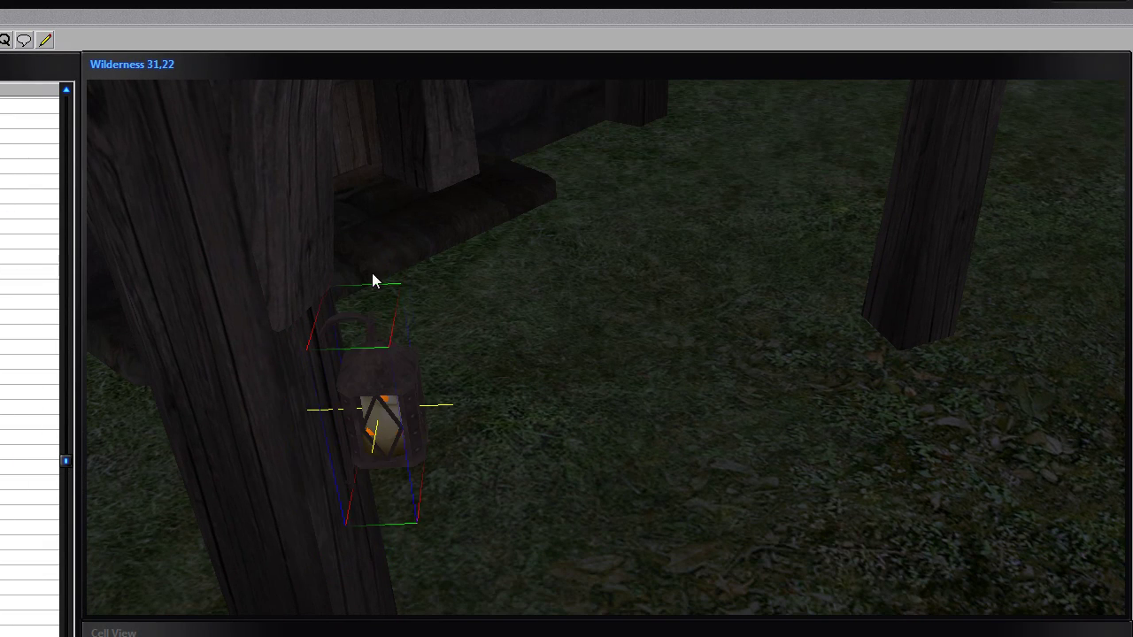
{"action": "left_click_drag", "start_coordinate": [372, 281], "coordinate": [179, 91]}
{"action": "middle_click_drag", "start_coordinate": [178, 91], "coordinate": [642, 317], "text": "shift"}
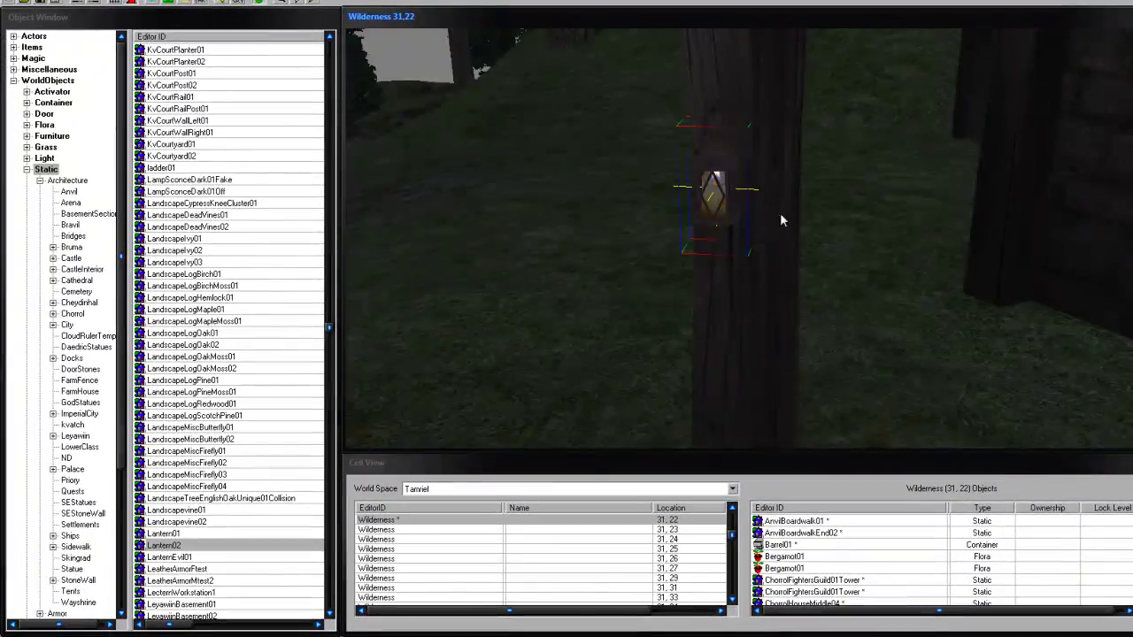
{"action": "middle_click_drag", "start_coordinate": [780, 219], "coordinate": [773, 306], "text": "shift"}
{"action": "scroll", "coordinate": [822, 282], "scroll_direction": "down", "scroll_amount": 3}
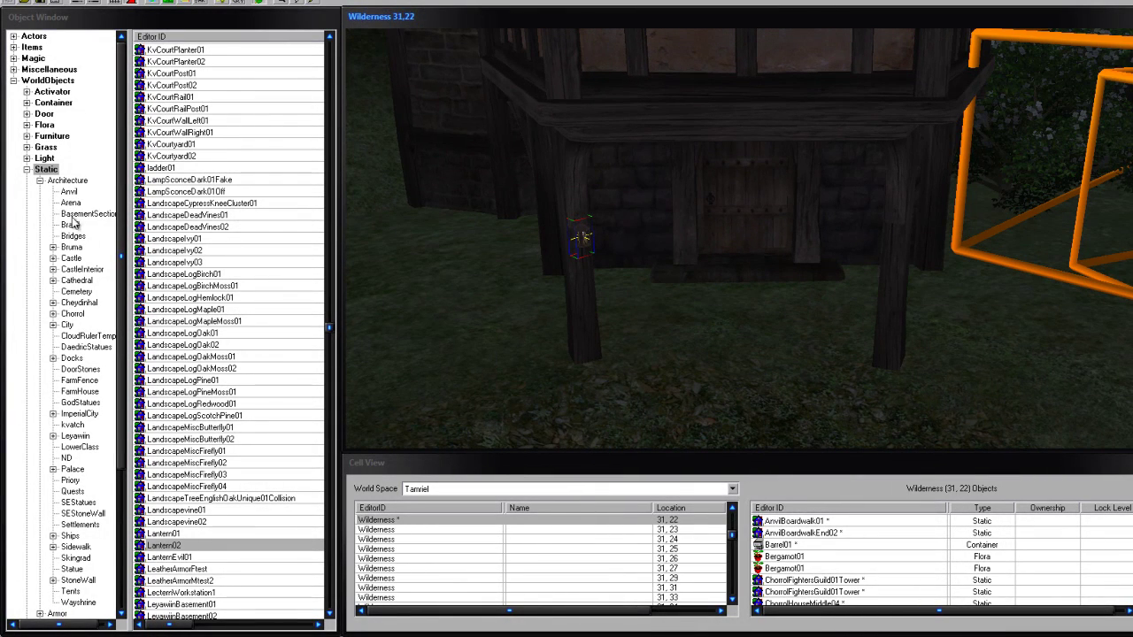
Step: Find LampSconce01Yellow256 among the light objects and delete the Lantern02 from the front post
{"action": "left_click", "coordinate": [45, 159]}
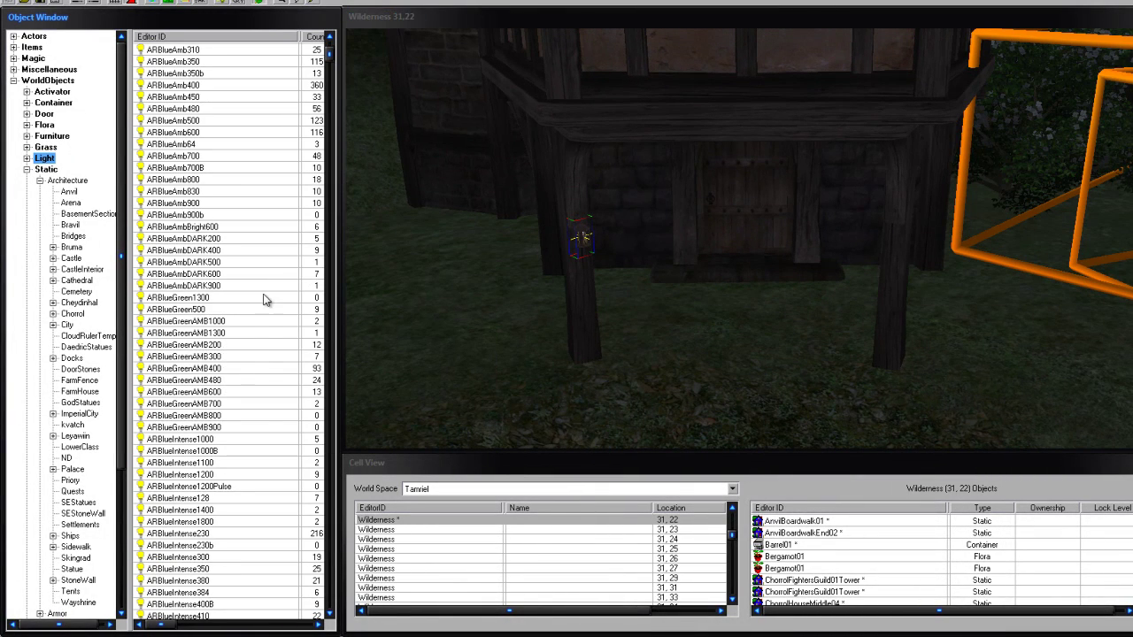
{"action": "scroll", "coordinate": [269, 416], "scroll_direction": "down", "scroll_amount": 14}
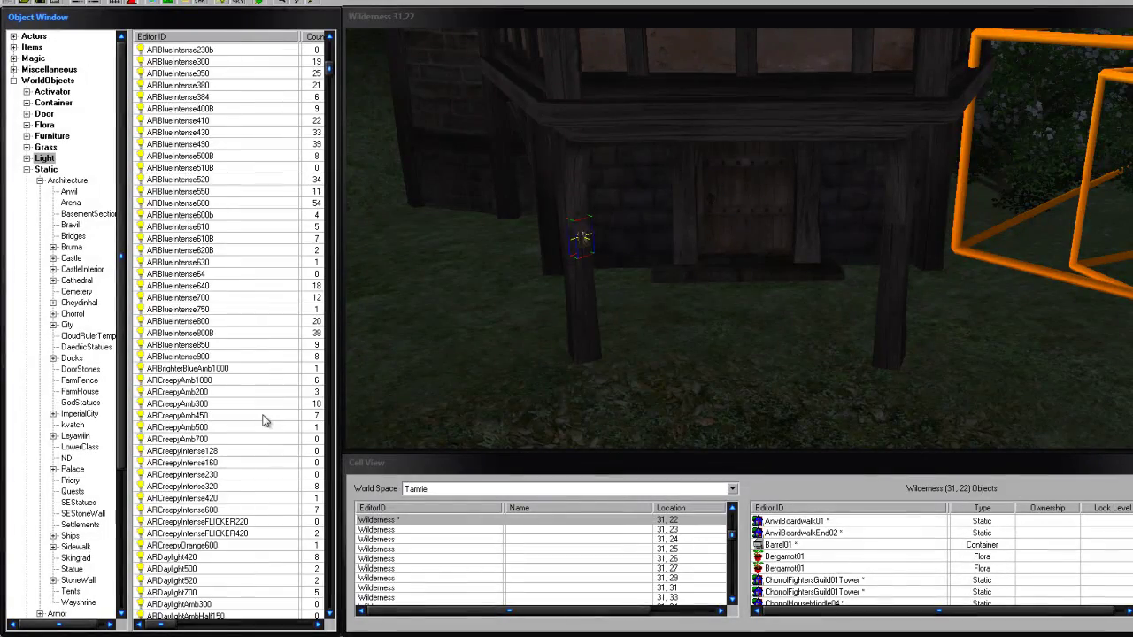
{"action": "key", "text": "l"}
{"action": "scroll", "coordinate": [265, 406], "scroll_direction": "down", "scroll_amount": 5}
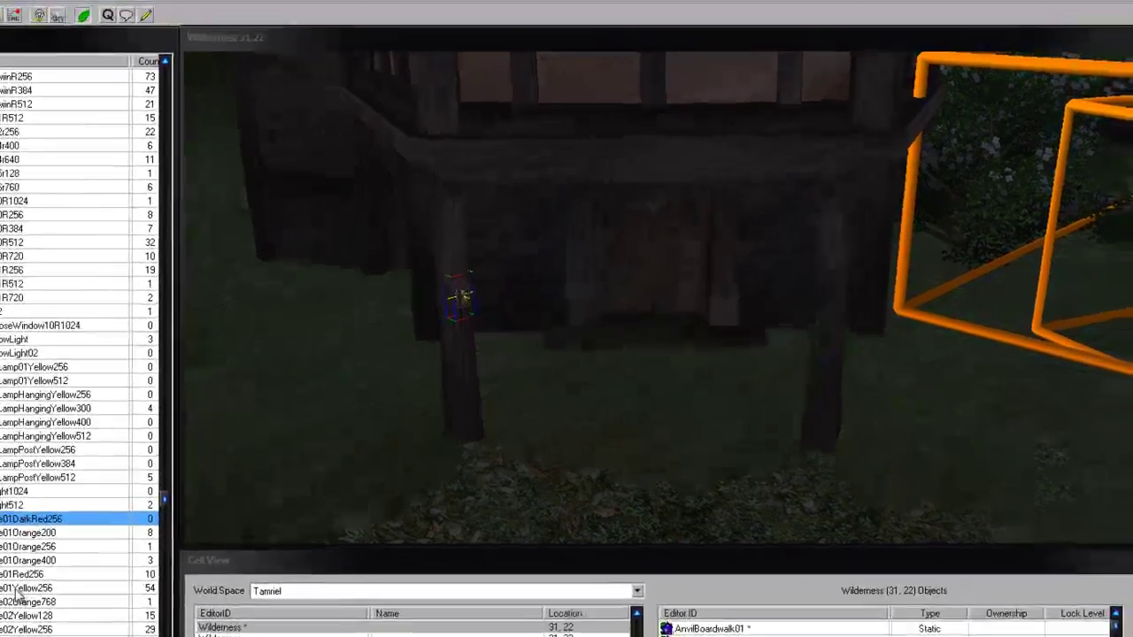
{"action": "left_click_drag", "start_coordinate": [15, 590], "coordinate": [773, 282]}
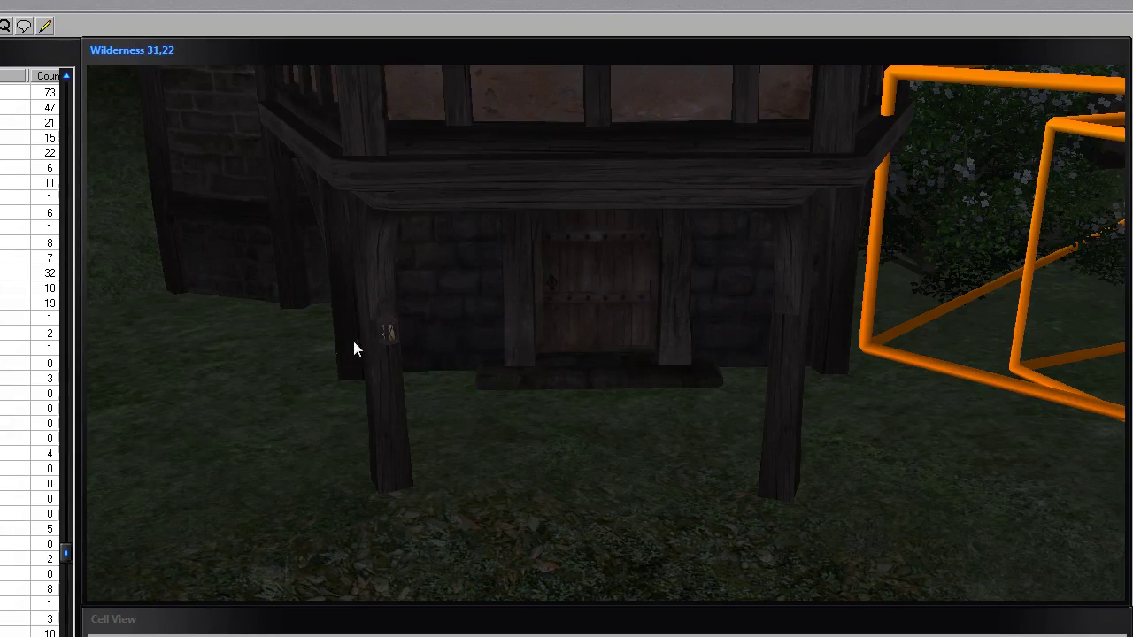
{"action": "scroll", "coordinate": [387, 327], "scroll_direction": "up", "scroll_amount": 5}
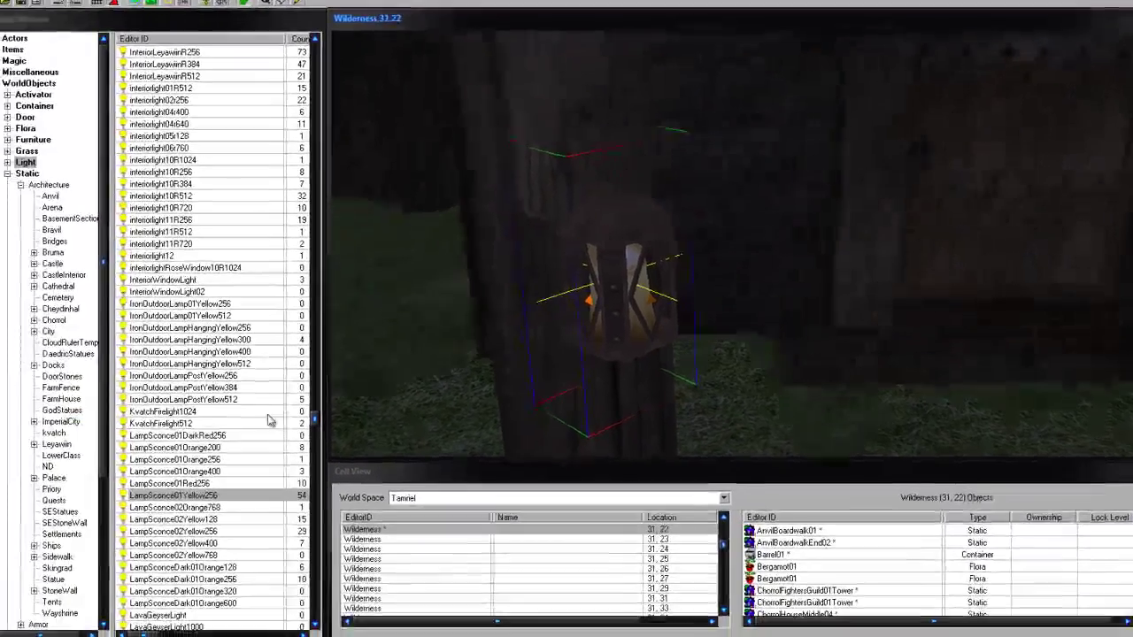
{"action": "key", "text": "Delete"}
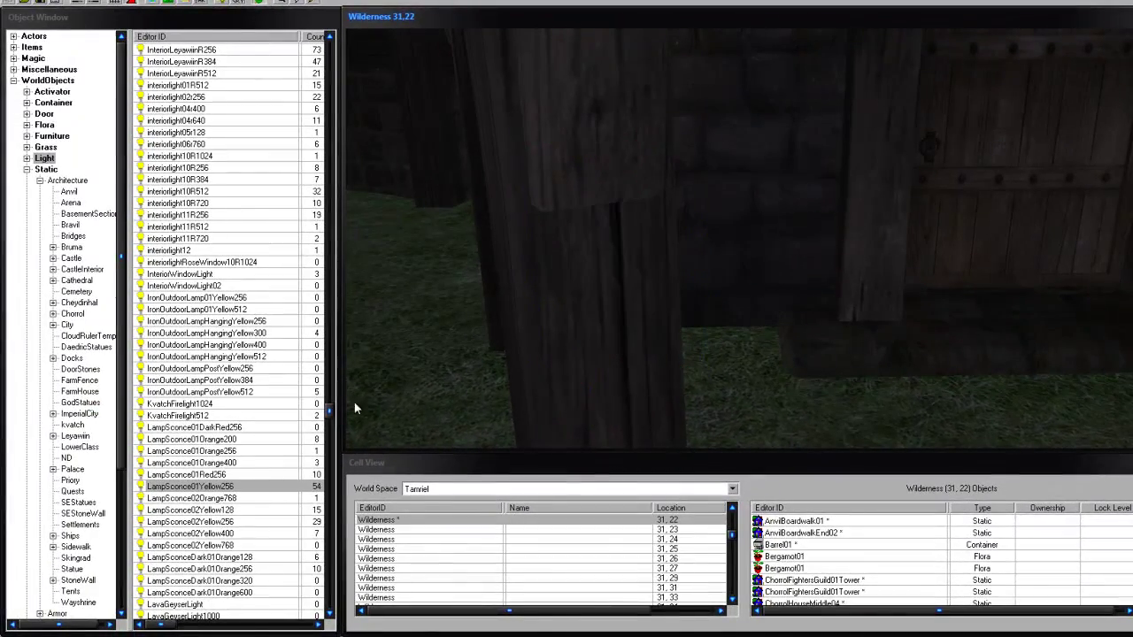
Step: Add a LampSconce01Yellow256 light and position it against the house's front post beside the door
{"action": "left_click", "coordinate": [186, 487]}
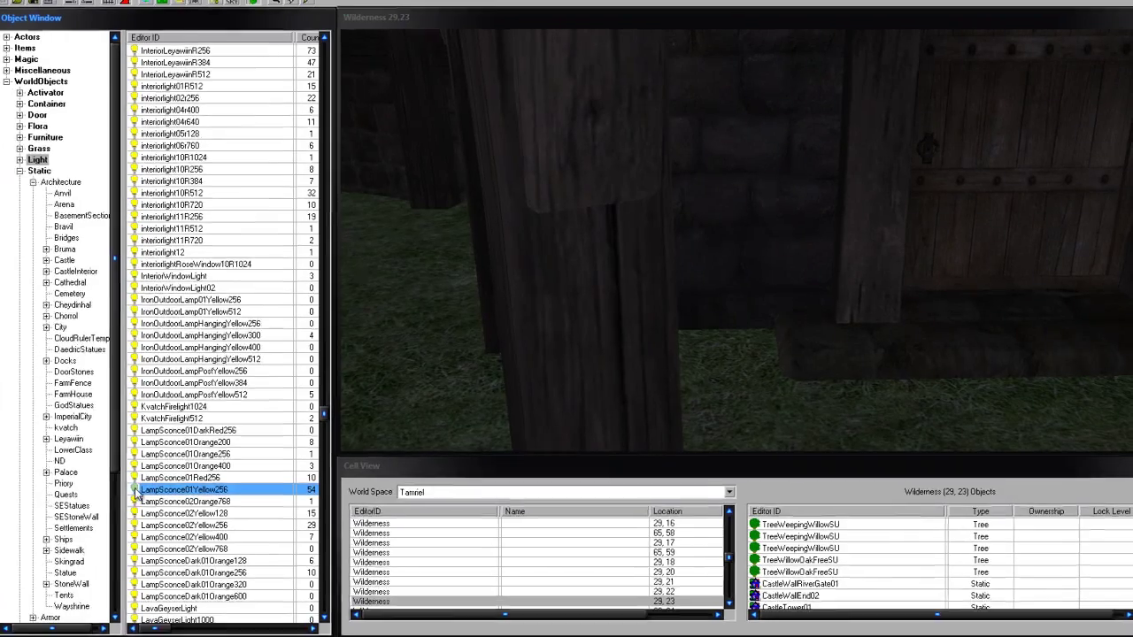
{"action": "left_click_drag", "start_coordinate": [186, 488], "coordinate": [806, 270]}
{"action": "left_click_drag", "start_coordinate": [673, 374], "coordinate": [692, 171]}
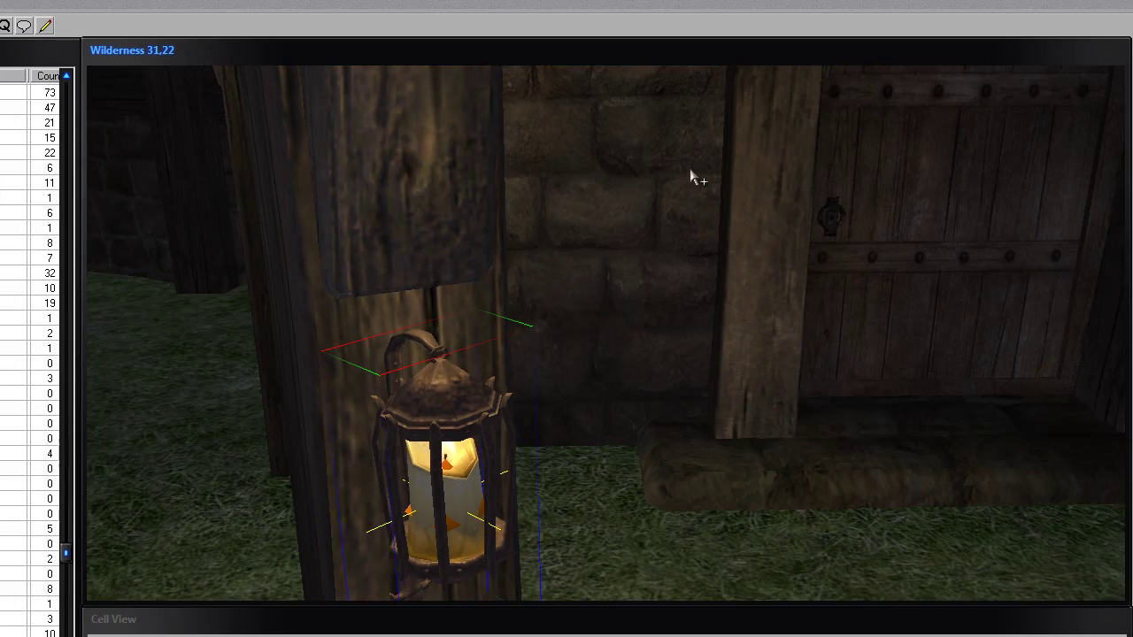
{"action": "middle_click_drag", "start_coordinate": [416, 337], "coordinate": [539, 468], "text": "shift"}
{"action": "left_click_drag", "start_coordinate": [485, 478], "coordinate": [481, 384]}
{"action": "middle_click_drag", "start_coordinate": [480, 384], "coordinate": [503, 320], "text": "shift"}
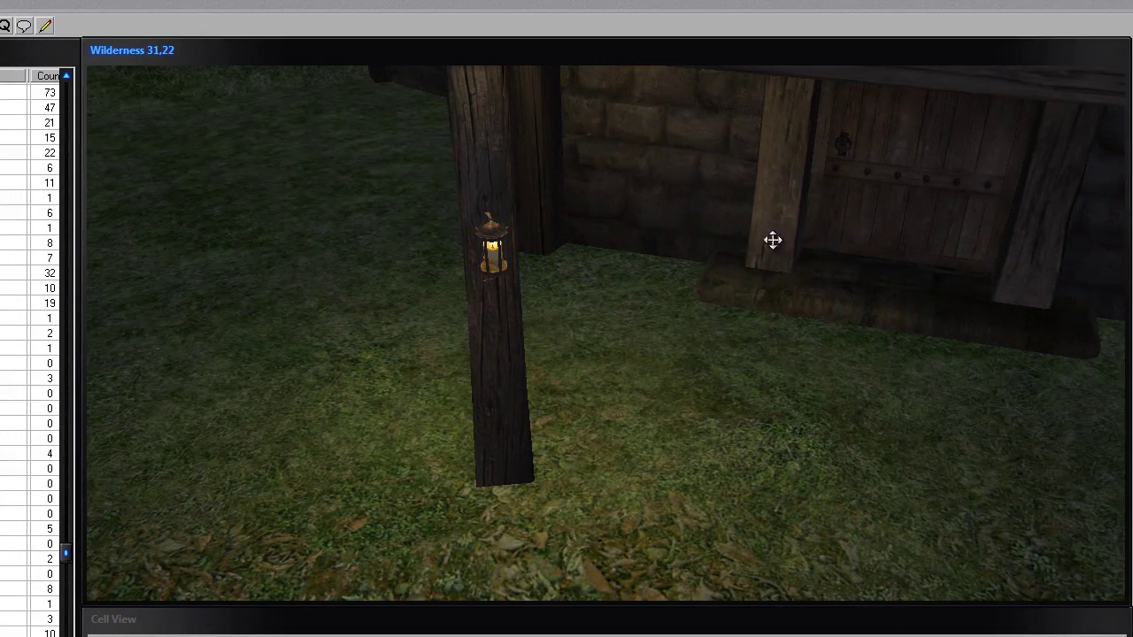
Step: Add a FireLight02 light at the upper storey's front windows above the entrance
{"action": "middle_click_drag", "start_coordinate": [738, 244], "coordinate": [591, 256]}
{"action": "scroll", "coordinate": [677, 253], "scroll_direction": "down", "scroll_amount": 5}
{"action": "scroll", "coordinate": [628, 240], "scroll_direction": "down", "scroll_amount": 5}
{"action": "middle_click_drag", "start_coordinate": [421, 173], "coordinate": [417, 77]}
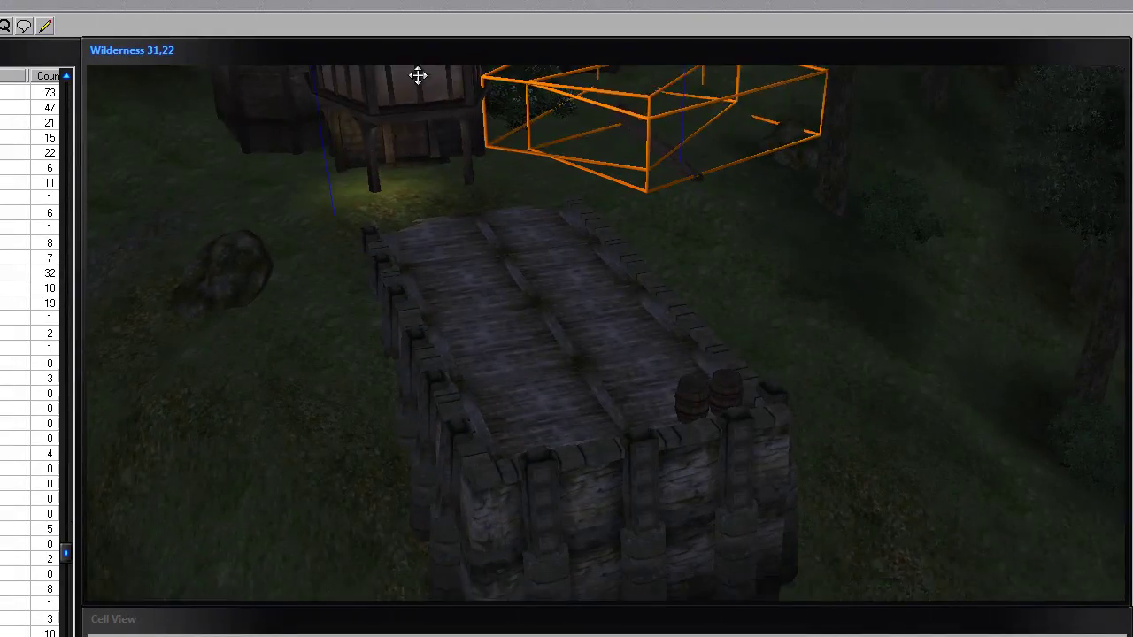
{"action": "mouse_move", "coordinate": [568, 237]}
{"action": "middle_mouse_down"}
{"action": "mouse_move", "coordinate": [700, 372]}
{"action": "mouse_move", "coordinate": [771, 480]}
{"action": "mouse_move", "coordinate": [510, 292]}
{"action": "mouse_move", "coordinate": [579, 410]}
{"action": "mouse_move", "coordinate": [563, 347]}
{"action": "mouse_move", "coordinate": [617, 272]}
{"action": "mouse_move", "coordinate": [628, 295]}
{"action": "mouse_move", "coordinate": [546, 337]}
{"action": "mouse_move", "coordinate": [551, 297]}
{"action": "mouse_move", "coordinate": [518, 393]}
{"action": "mouse_move", "coordinate": [523, 372]}
{"action": "mouse_move", "coordinate": [552, 356]}
{"action": "middle_mouse_up"}
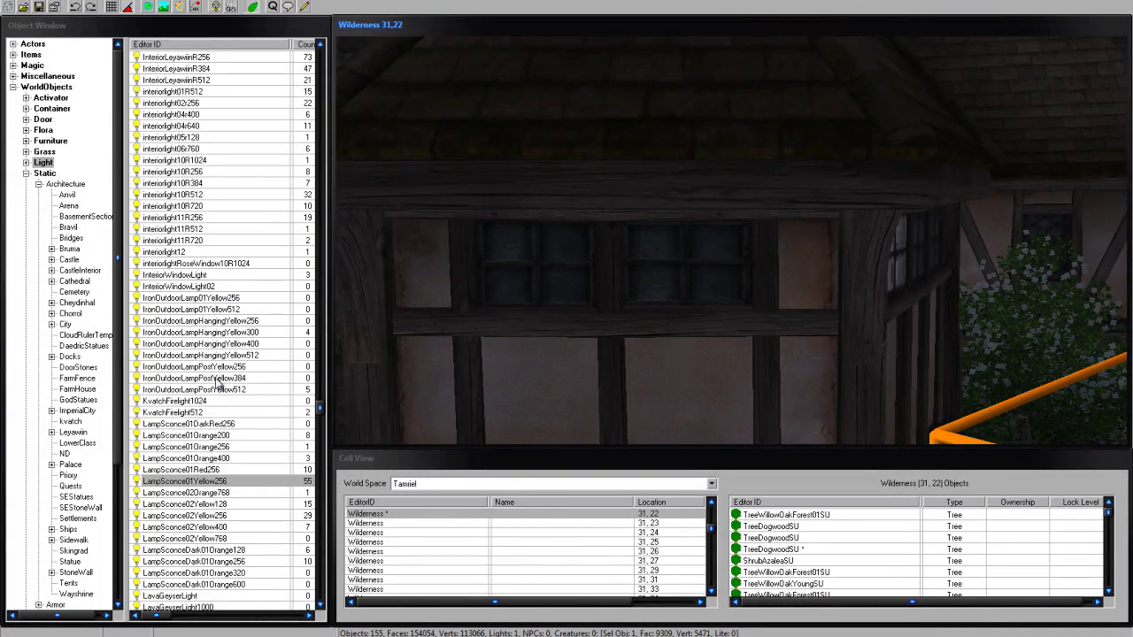
{"action": "scroll", "coordinate": [237, 416], "scroll_direction": "down", "scroll_amount": 9}
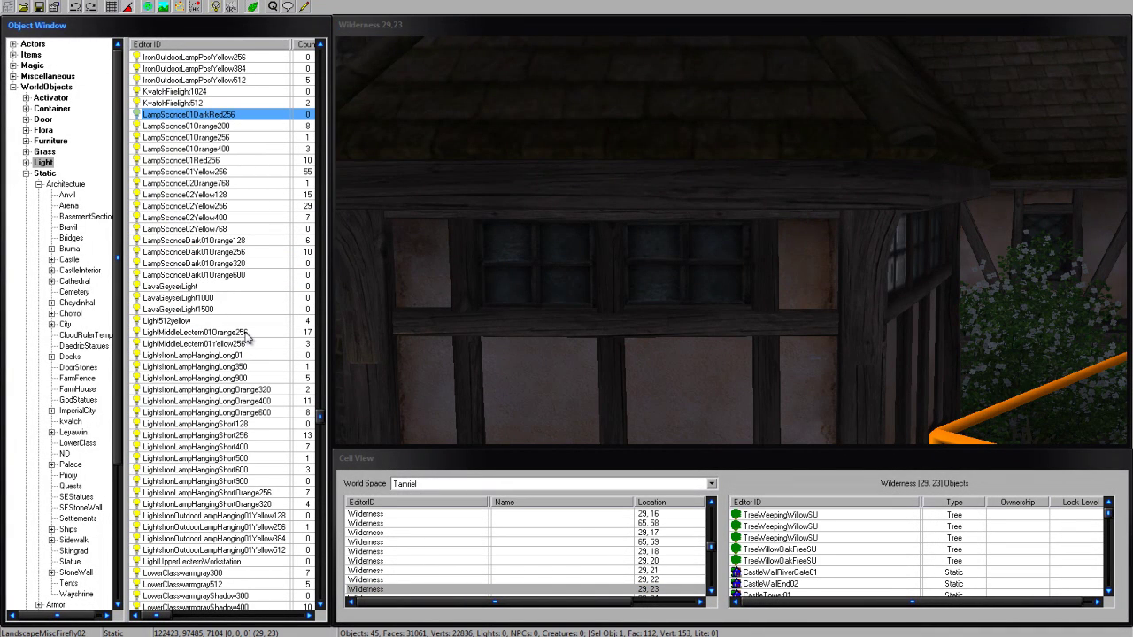
{"action": "key", "text": "f"}
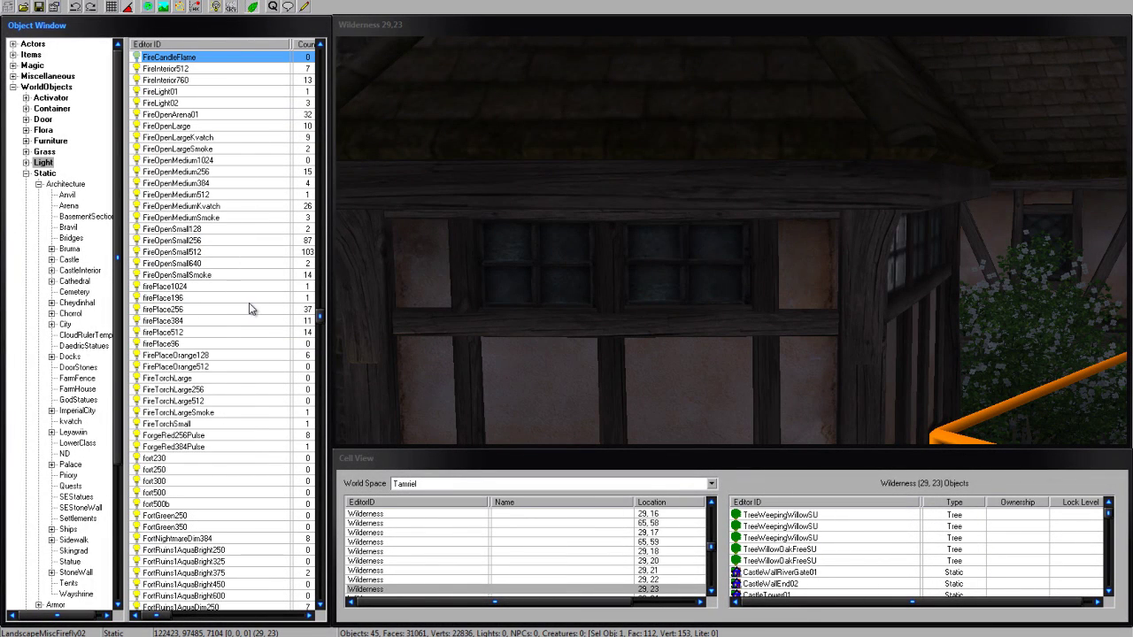
{"action": "scroll", "coordinate": [266, 215], "scroll_direction": "up", "scroll_amount": 2}
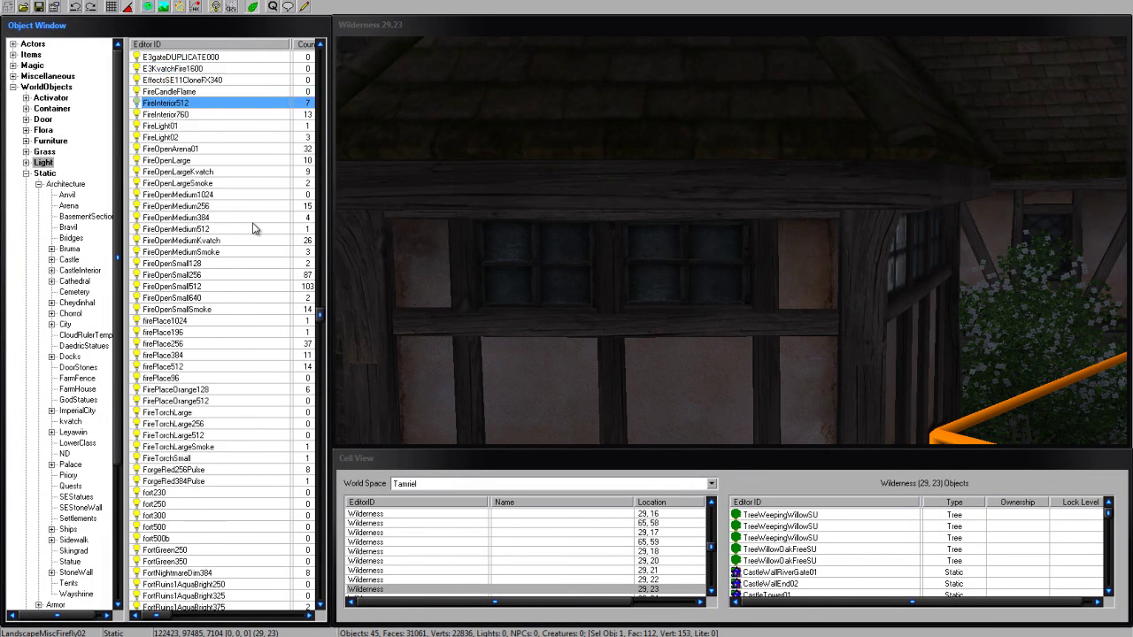
{"action": "left_click", "coordinate": [166, 172]}
{"action": "left_click", "coordinate": [167, 161]}
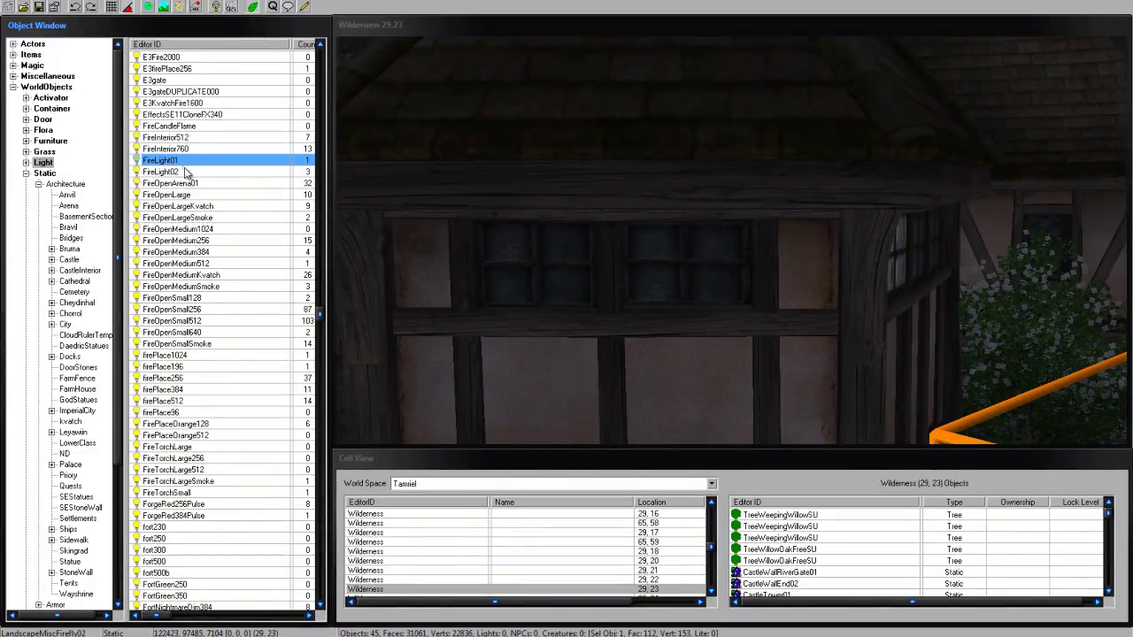
{"action": "left_click_drag", "start_coordinate": [155, 171], "coordinate": [606, 222]}
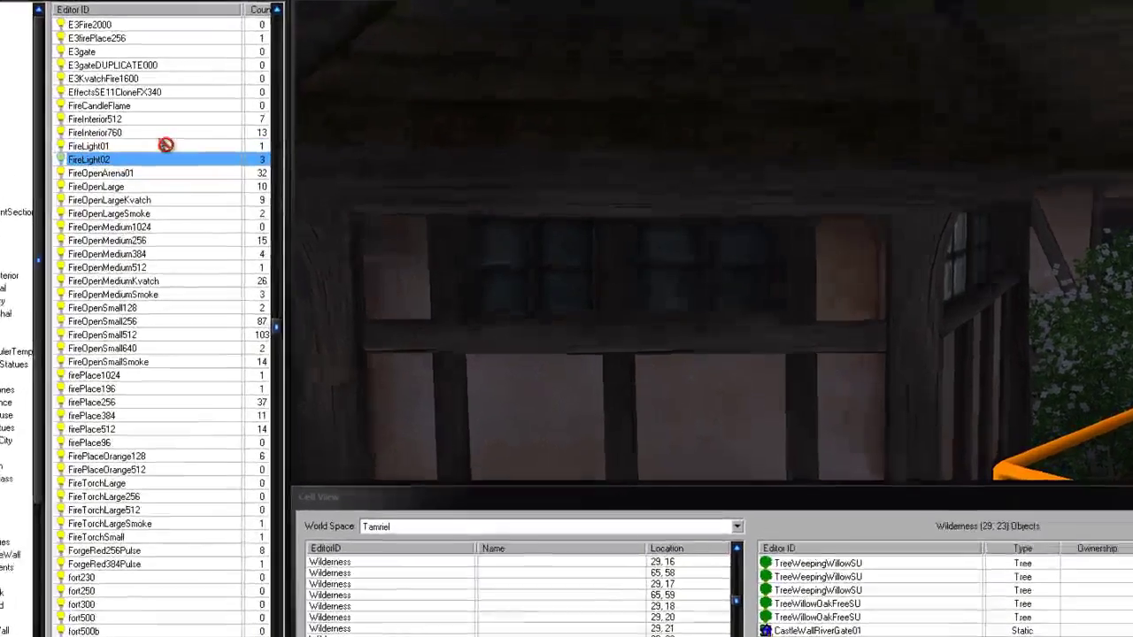
{"action": "scroll", "coordinate": [698, 285], "scroll_direction": "down", "scroll_amount": 5}
{"action": "key", "text": "shift"}
{"action": "middle_click_drag", "start_coordinate": [607, 222], "coordinate": [718, 202]}
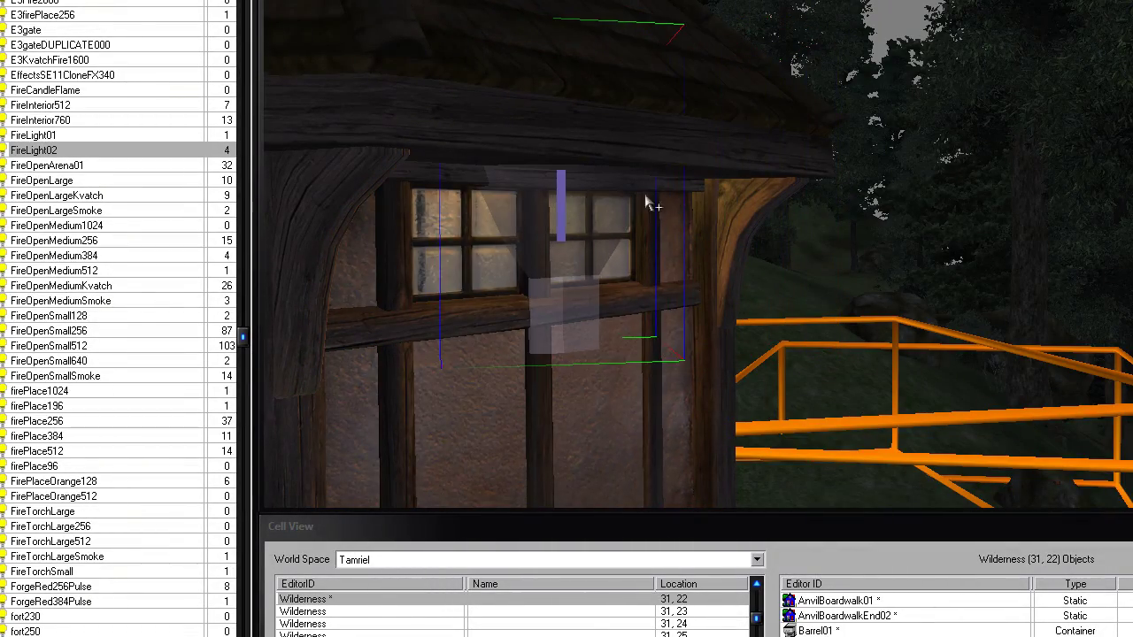
Step: Try out a FireLight01 light at the upper storey's adjacent side windows and remove it
{"action": "middle_click_drag", "start_coordinate": [647, 195], "coordinate": [329, 210]}
{"action": "left_click", "coordinate": [55, 138]}
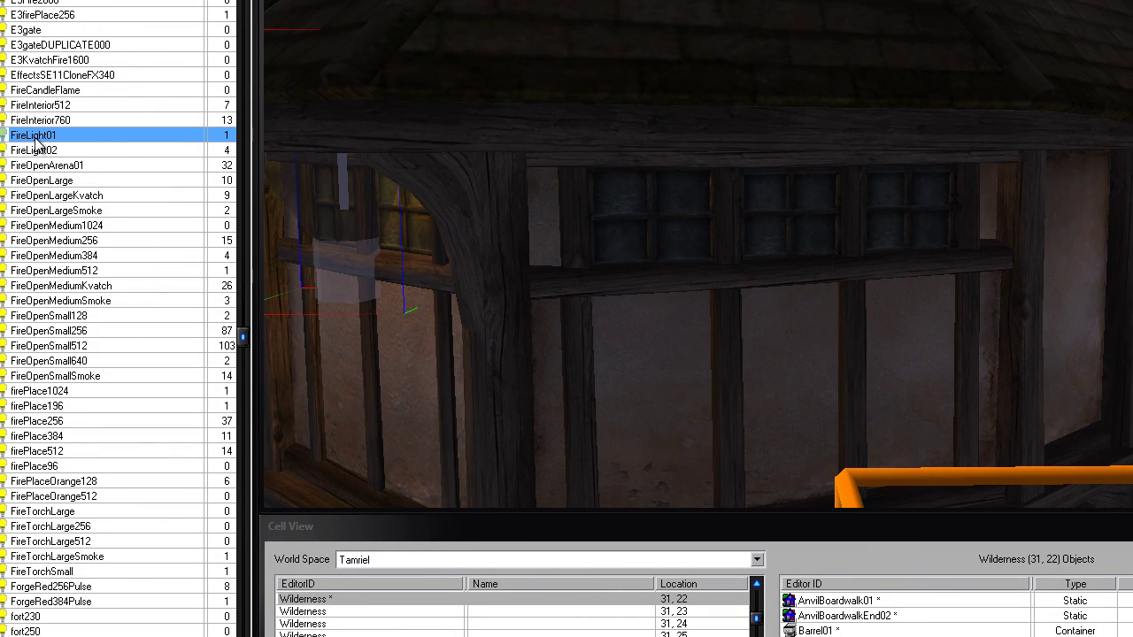
{"action": "left_click_drag", "start_coordinate": [791, 227], "coordinate": [881, 137]}
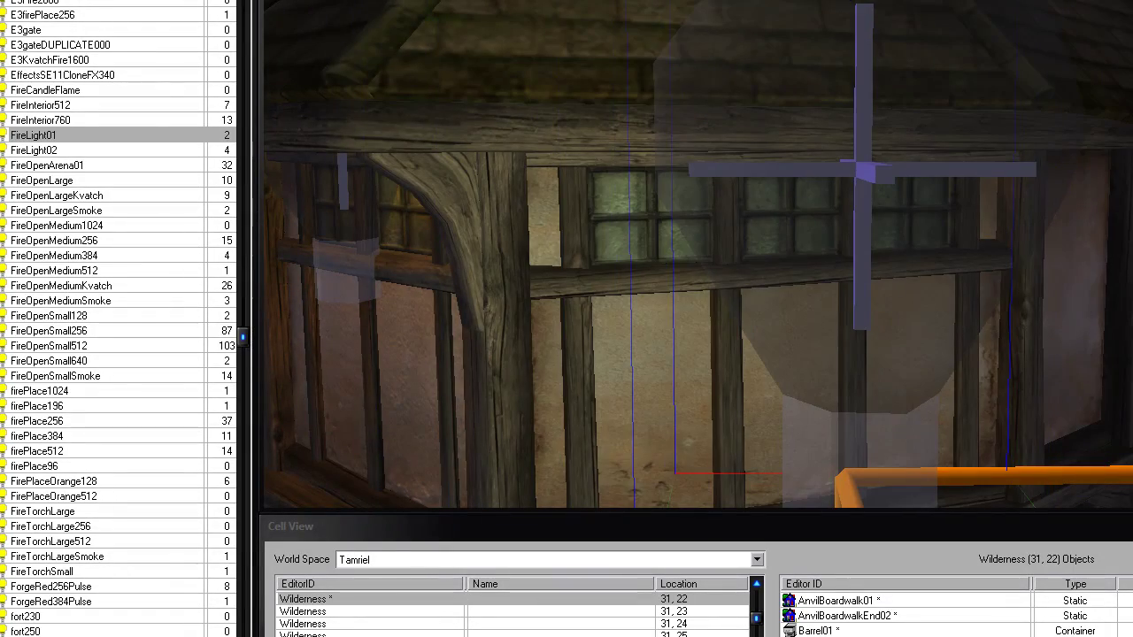
{"action": "left_click_drag", "start_coordinate": [870, 323], "coordinate": [857, 17]}
Step: Place a FireLight02 light at the upper storey's side windows facing the flowering tree
{"action": "left_click_drag", "start_coordinate": [730, 111], "coordinate": [481, 201]}
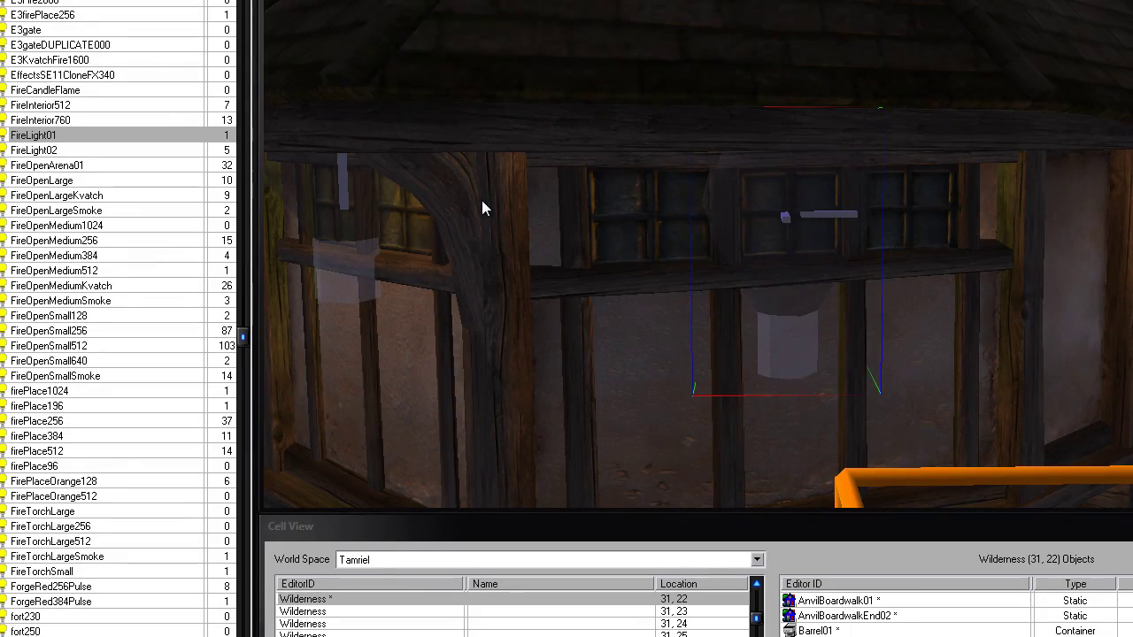
{"action": "middle_click_drag", "start_coordinate": [489, 207], "coordinate": [545, 225], "text": "shift"}
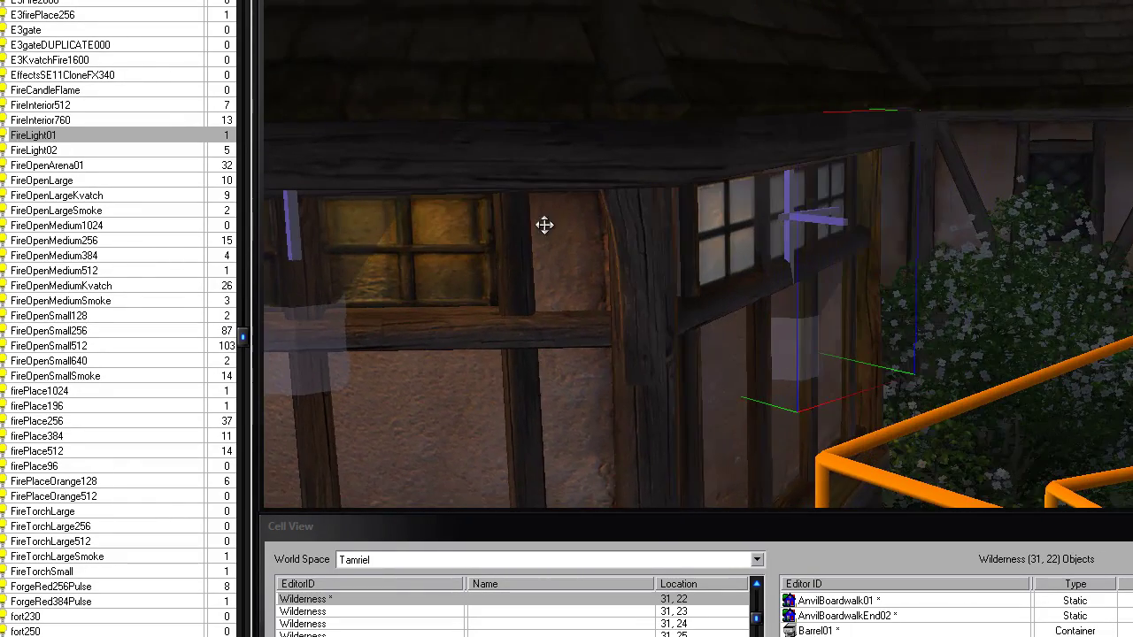
{"action": "mouse_move", "coordinate": [825, 210]}
{"action": "middle_mouse_down", "text": "shift"}
{"action": "mouse_move", "coordinate": [670, 215]}
{"action": "mouse_move", "coordinate": [952, 208]}
{"action": "mouse_move", "coordinate": [961, 230]}
{"action": "mouse_move", "coordinate": [785, 245]}
{"action": "mouse_move", "coordinate": [840, 201]}
{"action": "mouse_move", "coordinate": [920, 179]}
{"action": "mouse_move", "coordinate": [942, 202]}
{"action": "mouse_move", "coordinate": [963, 180]}
{"action": "middle_mouse_up", "text": "shift"}
{"action": "scroll", "coordinate": [951, 208], "scroll_direction": "down", "scroll_amount": 3}
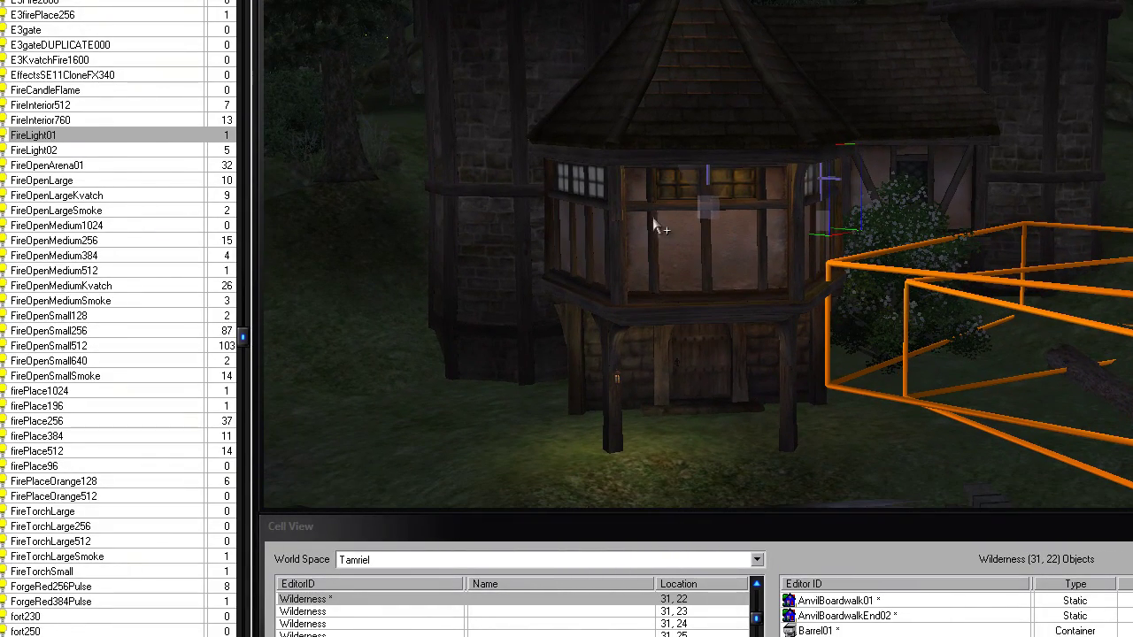
{"action": "right_click", "coordinate": [819, 194]}
{"action": "left_click", "coordinate": [829, 169]}
{"action": "left_click", "coordinate": [829, 194]}
Step: Duplicate the front windows' FireLight02 light and move the copy to the windows on the opposite side of the upper storey
{"action": "middle_click_drag", "start_coordinate": [763, 195], "coordinate": [846, 197], "text": "shift"}
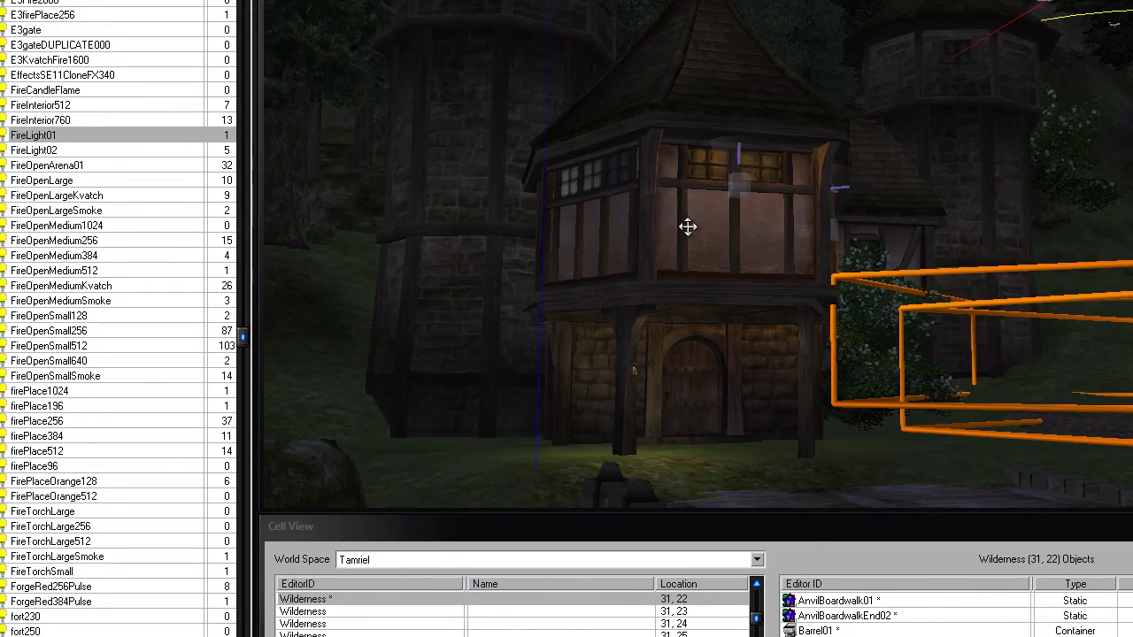
{"action": "mouse_move", "coordinate": [688, 226]}
{"action": "middle_mouse_down", "text": "shift"}
{"action": "mouse_move", "coordinate": [807, 276]}
{"action": "mouse_move", "coordinate": [675, 192]}
{"action": "mouse_move", "coordinate": [592, 190]}
{"action": "mouse_move", "coordinate": [649, 236]}
{"action": "middle_mouse_up", "text": "shift"}
{"action": "scroll", "coordinate": [606, 199], "scroll_direction": "up", "scroll_amount": 4}
{"action": "left_click", "coordinate": [919, 189]}
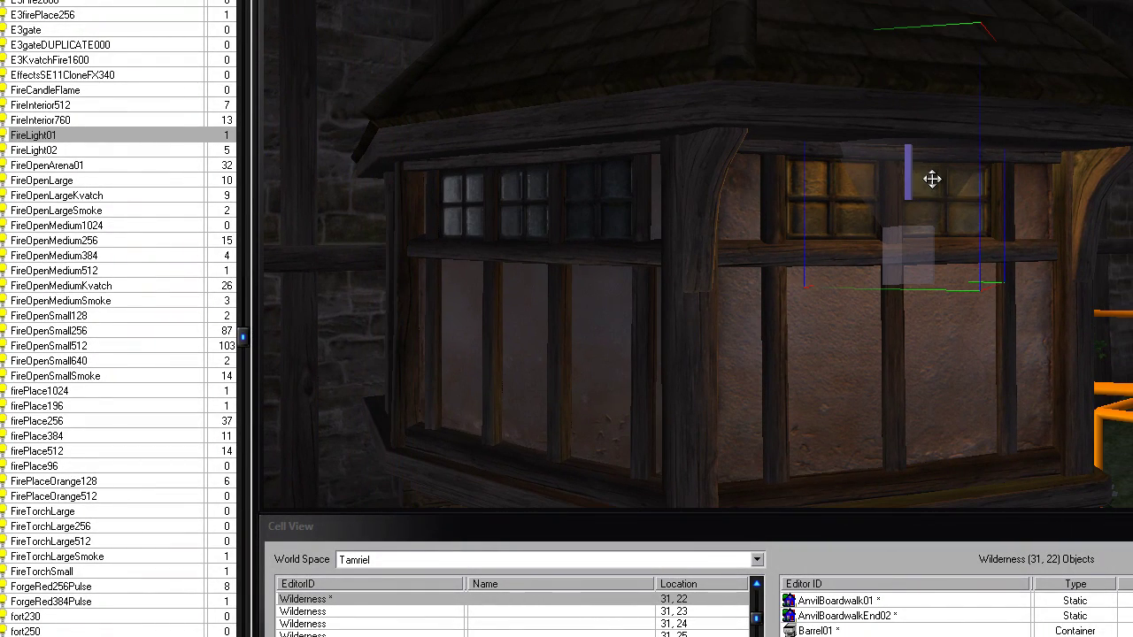
{"action": "key", "text": "ctrl+d"}
{"action": "left_click_drag", "start_coordinate": [912, 163], "coordinate": [829, 171]}
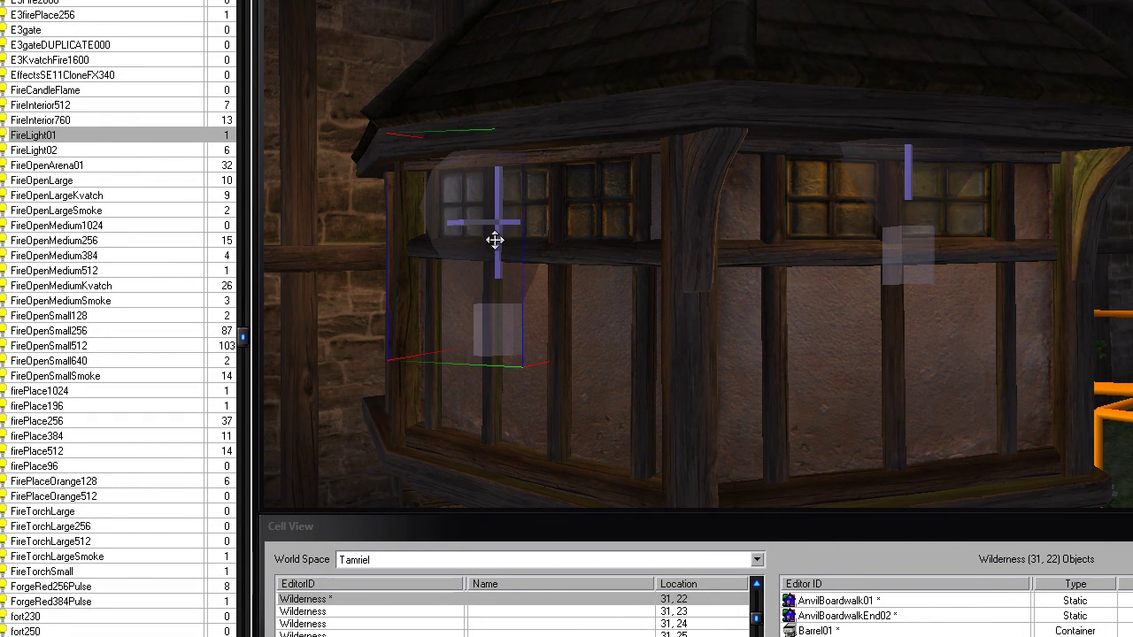
Step: Raise the duplicated light at the upper storey's side windows and shift it along the wall to line up with the panes
{"action": "left_click_drag", "start_coordinate": [494, 240], "coordinate": [483, 235]}
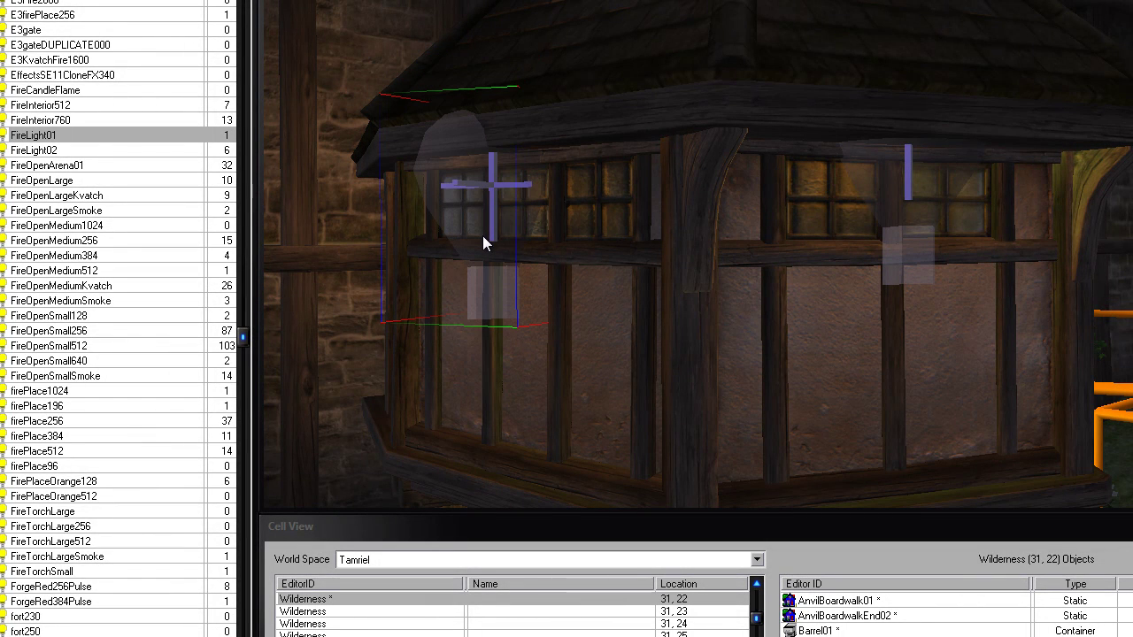
{"action": "middle_click_drag", "start_coordinate": [944, 194], "coordinate": [551, 241], "text": "shift"}
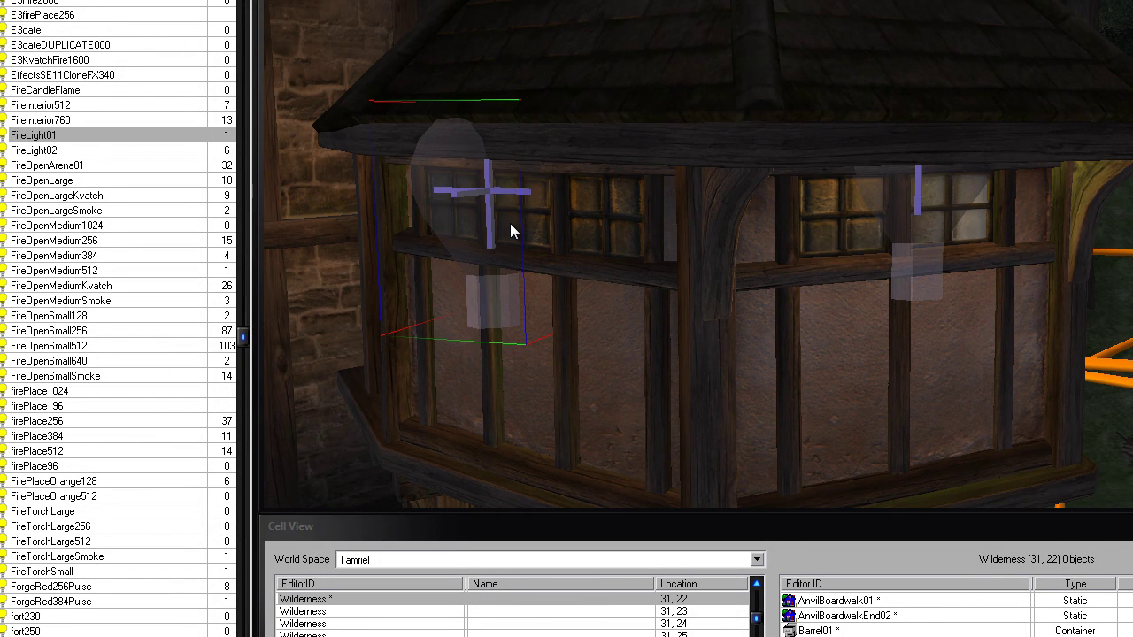
{"action": "left_click_drag", "start_coordinate": [511, 231], "coordinate": [518, 234]}
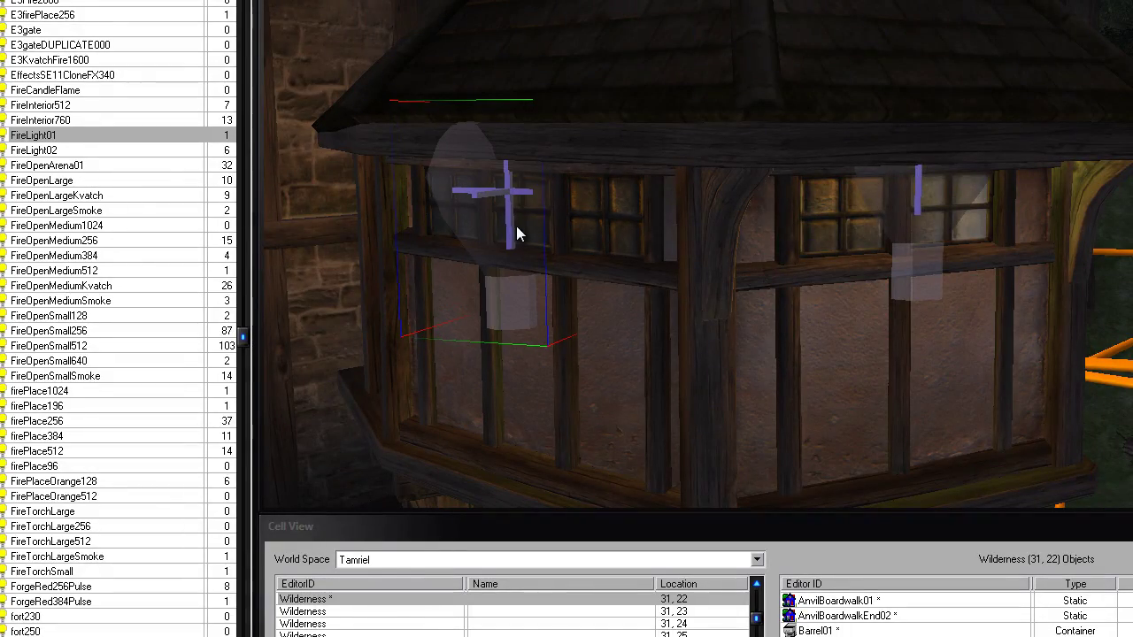
{"action": "scroll", "coordinate": [813, 311], "scroll_direction": "down", "scroll_amount": 5}
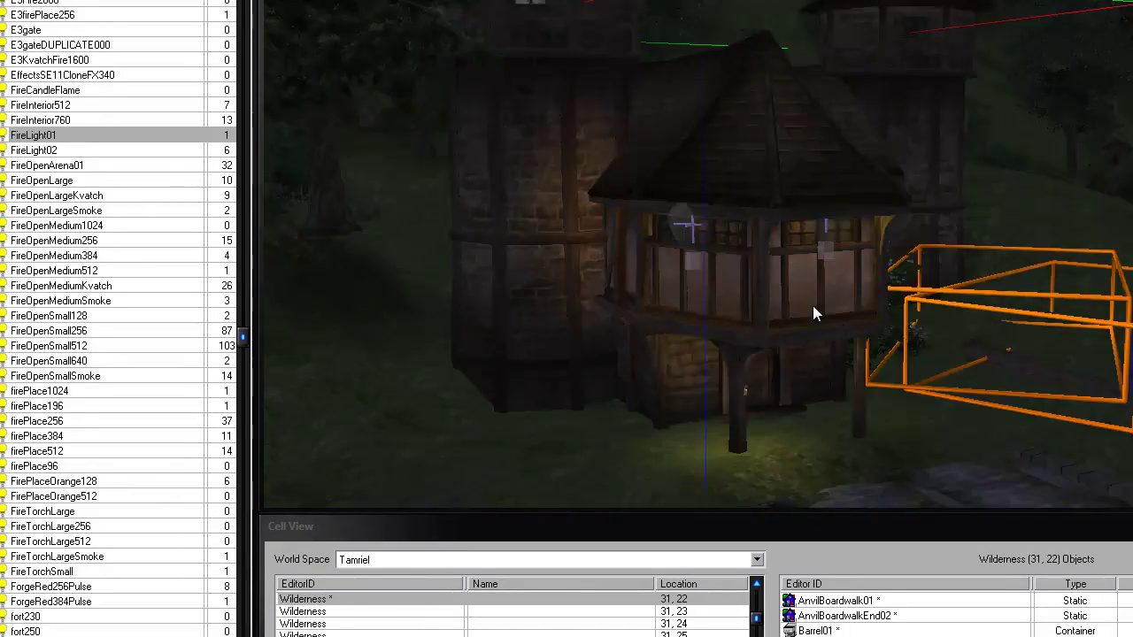
{"action": "middle_click_drag", "start_coordinate": [814, 307], "coordinate": [824, 215], "text": "shift"}
{"action": "scroll", "coordinate": [719, 154], "scroll_direction": "up", "scroll_amount": 5}
{"action": "scroll", "coordinate": [720, 154], "scroll_direction": "up", "scroll_amount": 4}
{"action": "scroll", "coordinate": [750, 166], "scroll_direction": "down", "scroll_amount": 4}
{"action": "scroll", "coordinate": [750, 177], "scroll_direction": "down", "scroll_amount": 2}
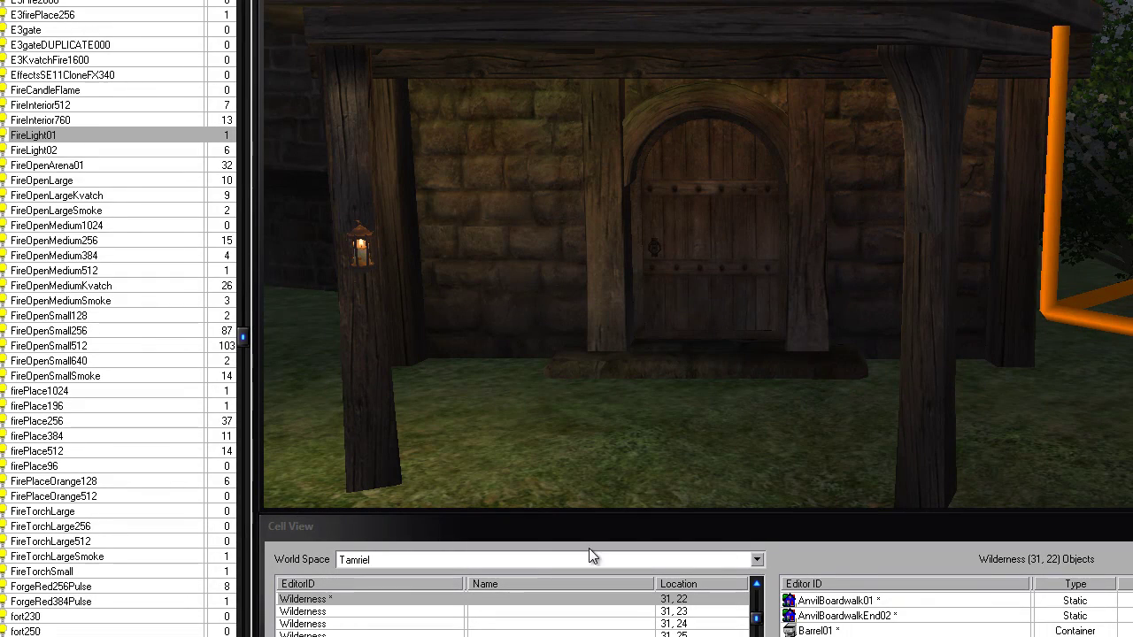
Step: Switch the cell list's world space from Tamriel to Interiors
{"action": "left_click", "coordinate": [761, 557]}
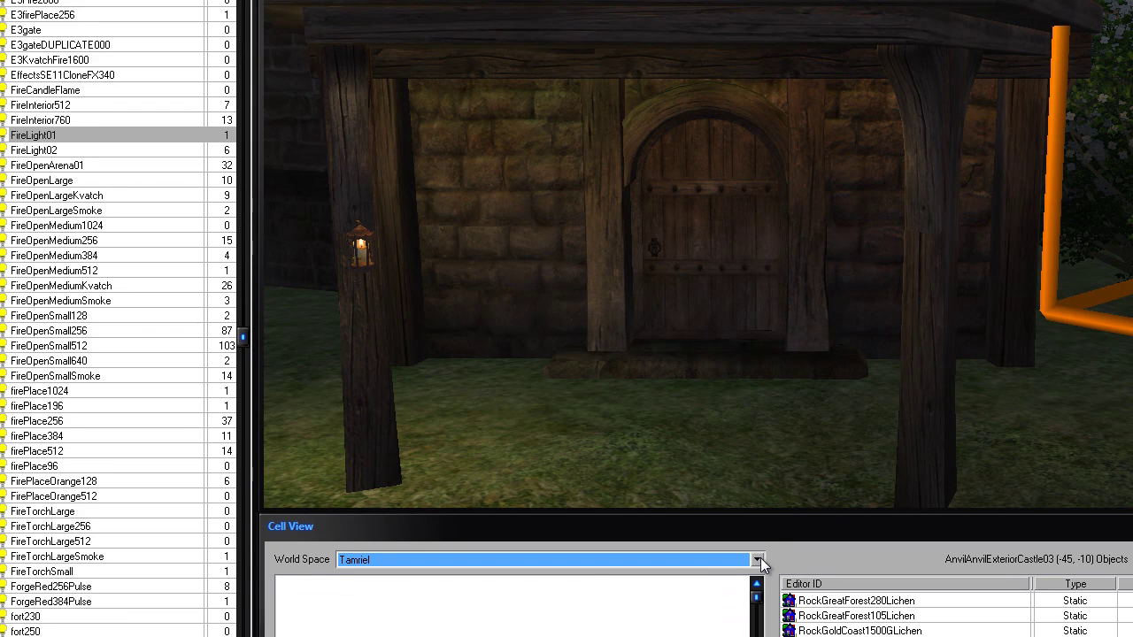
{"action": "left_click", "coordinate": [759, 557]}
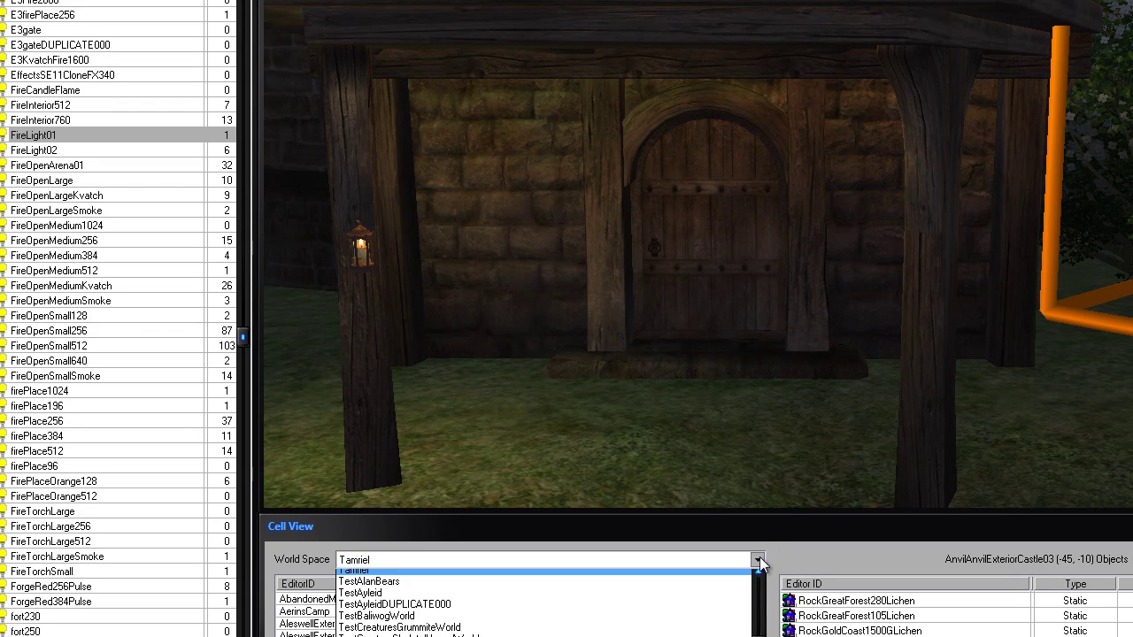
{"action": "left_click", "coordinate": [760, 557]}
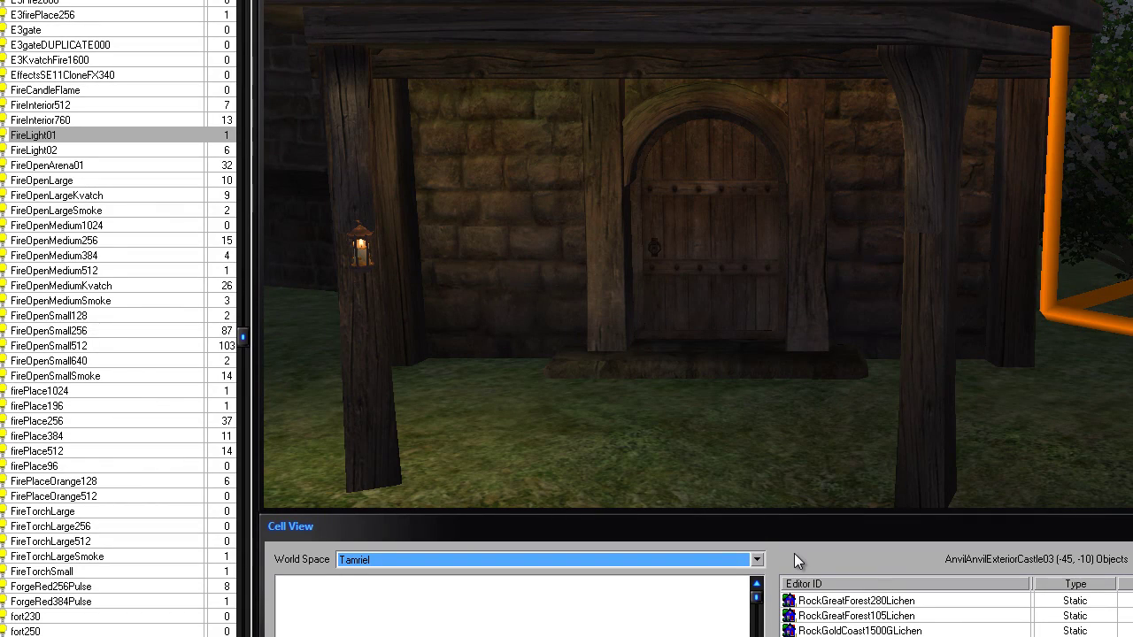
{"action": "left_click", "coordinate": [754, 562]}
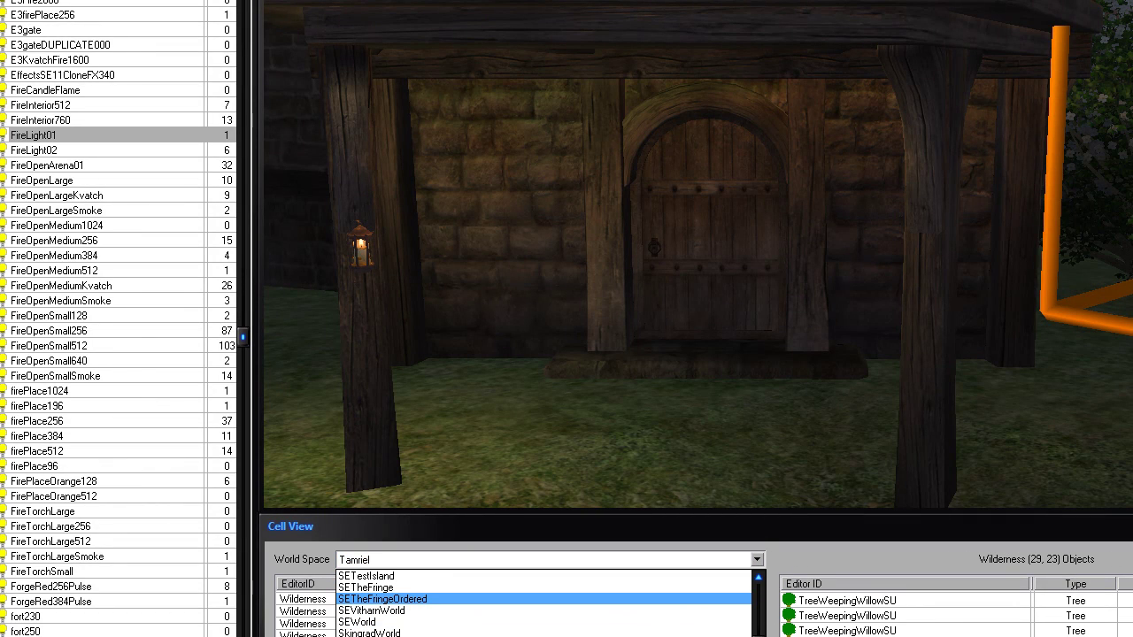
{"action": "scroll", "coordinate": [560, 577], "scroll_direction": "up", "scroll_amount": 10}
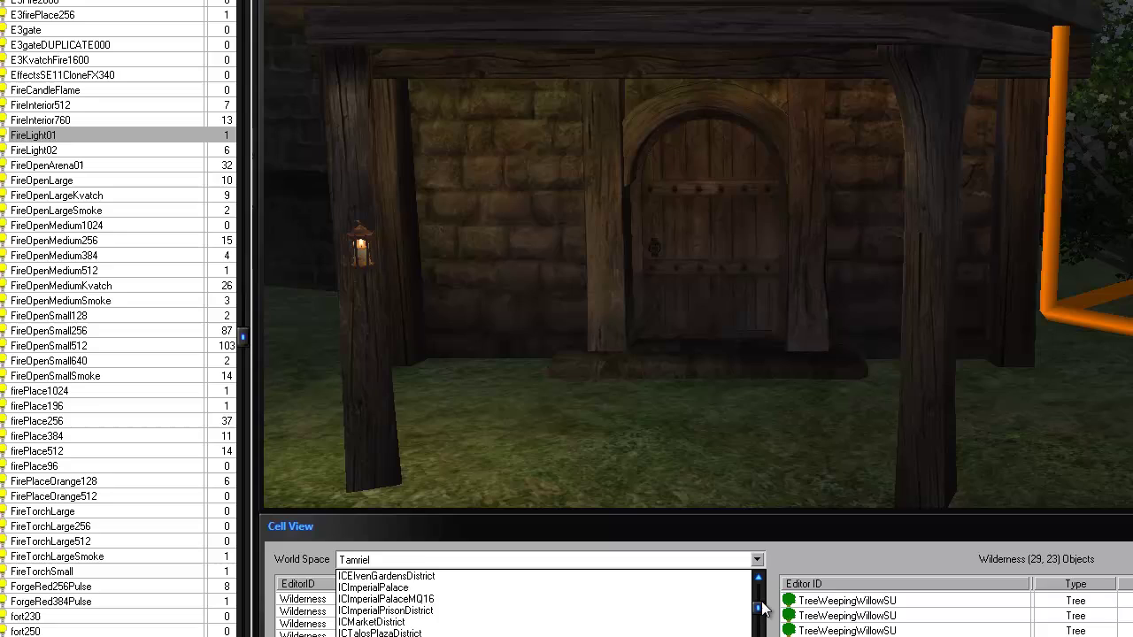
{"action": "left_click", "coordinate": [562, 574]}
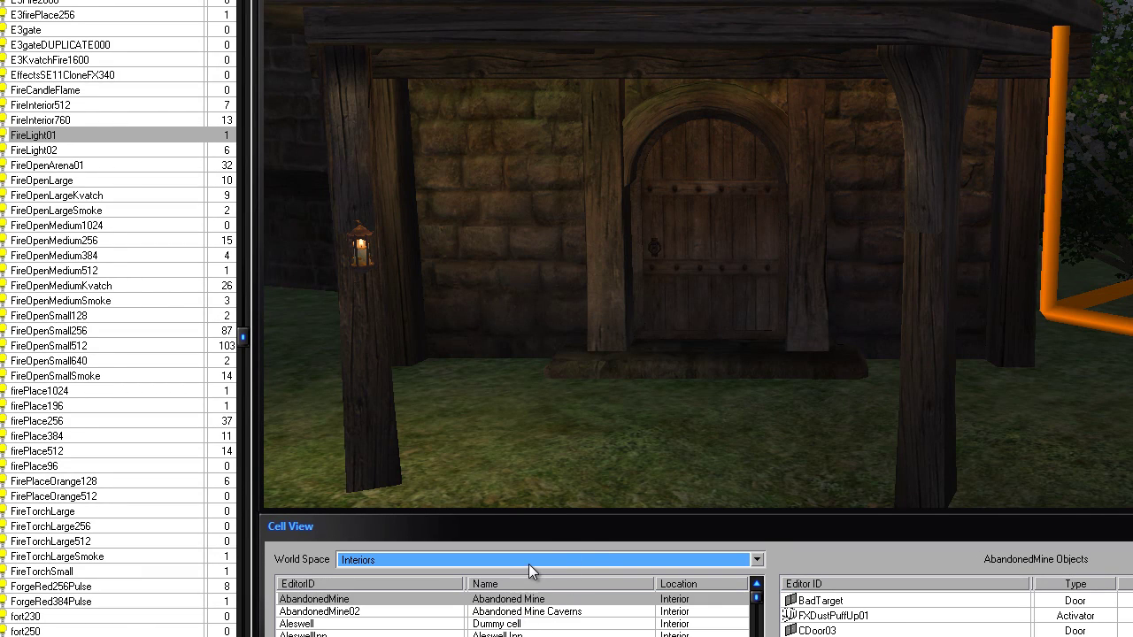
Step: Duplicate the AbandonedMine interior cell as the base for the house interior
{"action": "left_click", "coordinate": [474, 626]}
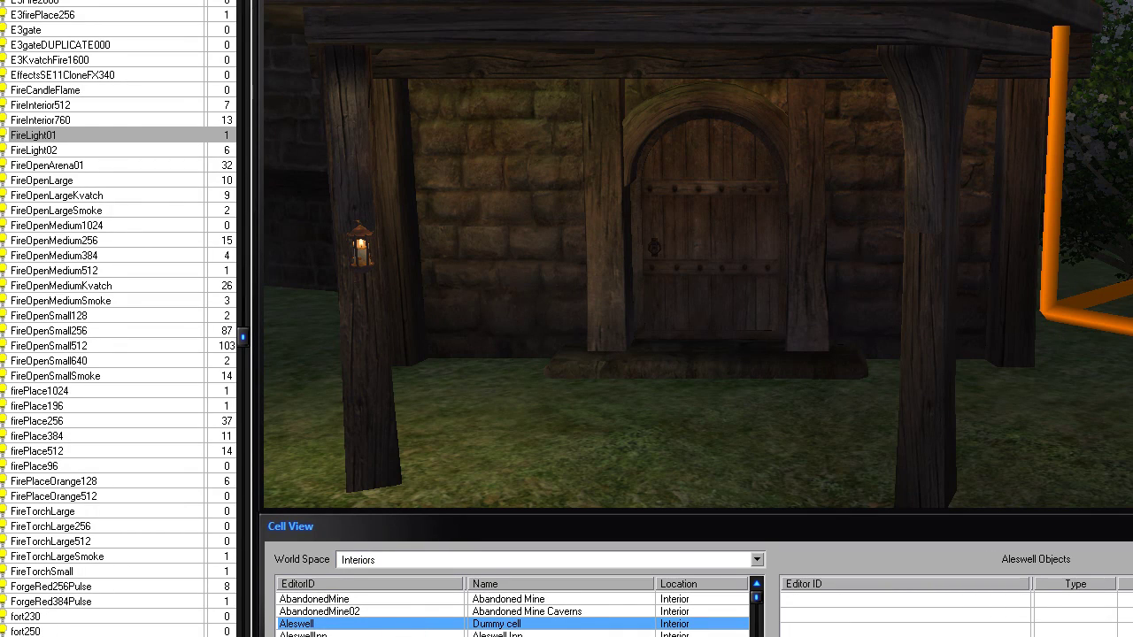
{"action": "left_click", "coordinate": [387, 634]}
{"action": "left_click", "coordinate": [354, 611]}
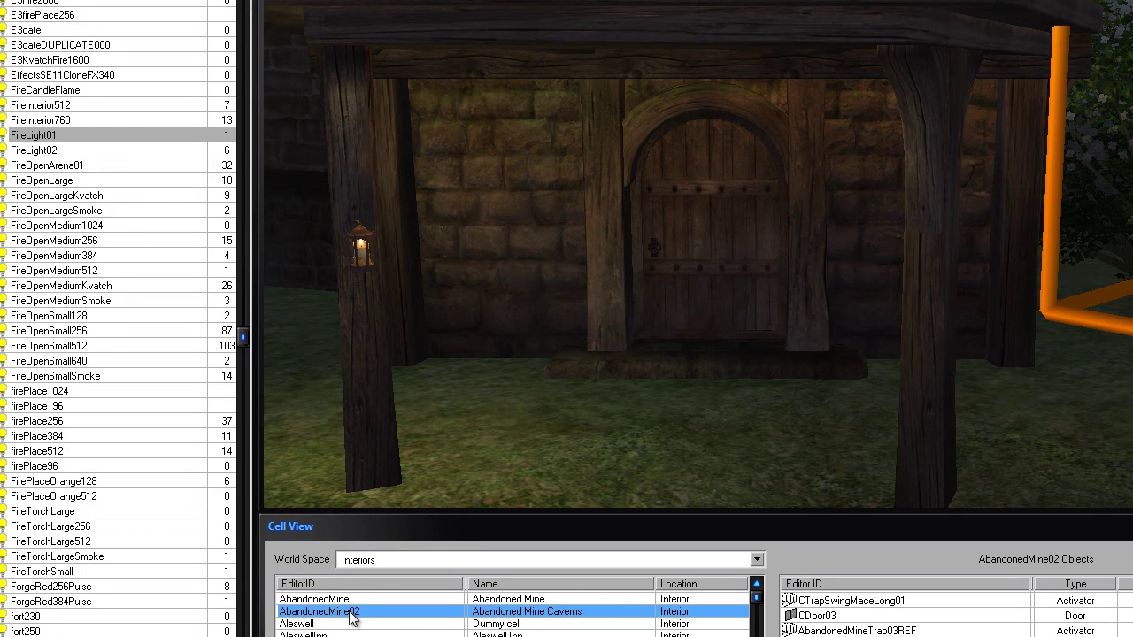
{"action": "left_click", "coordinate": [359, 599]}
{"action": "scroll", "coordinate": [607, 630], "scroll_direction": "down", "scroll_amount": 2}
{"action": "scroll", "coordinate": [549, 624], "scroll_direction": "up", "scroll_amount": 2}
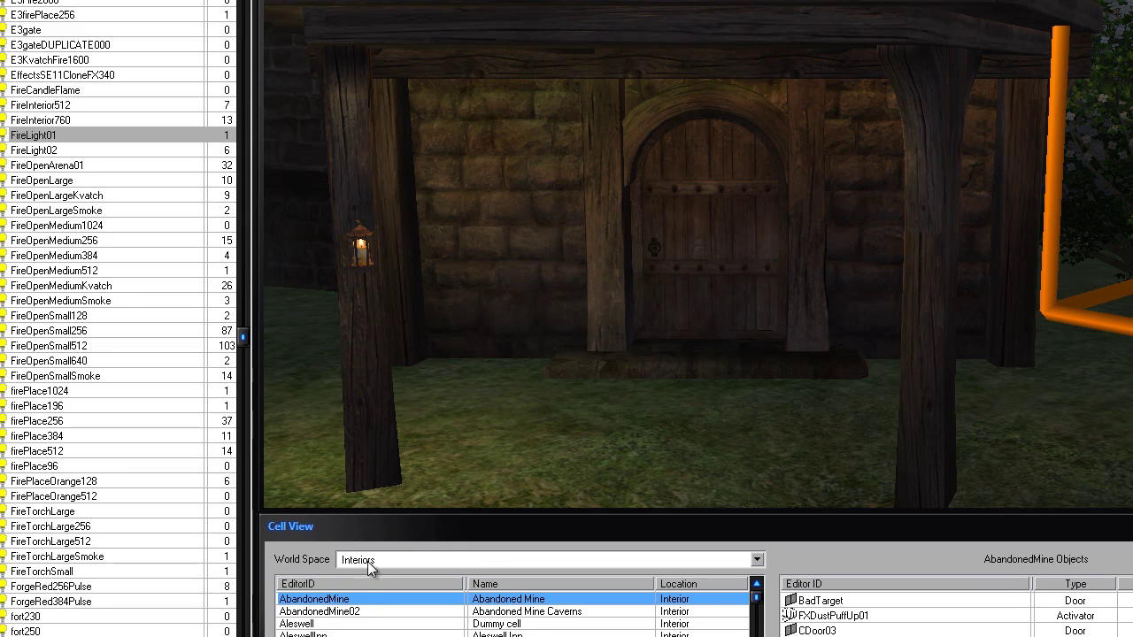
{"action": "right_click", "coordinate": [363, 601]}
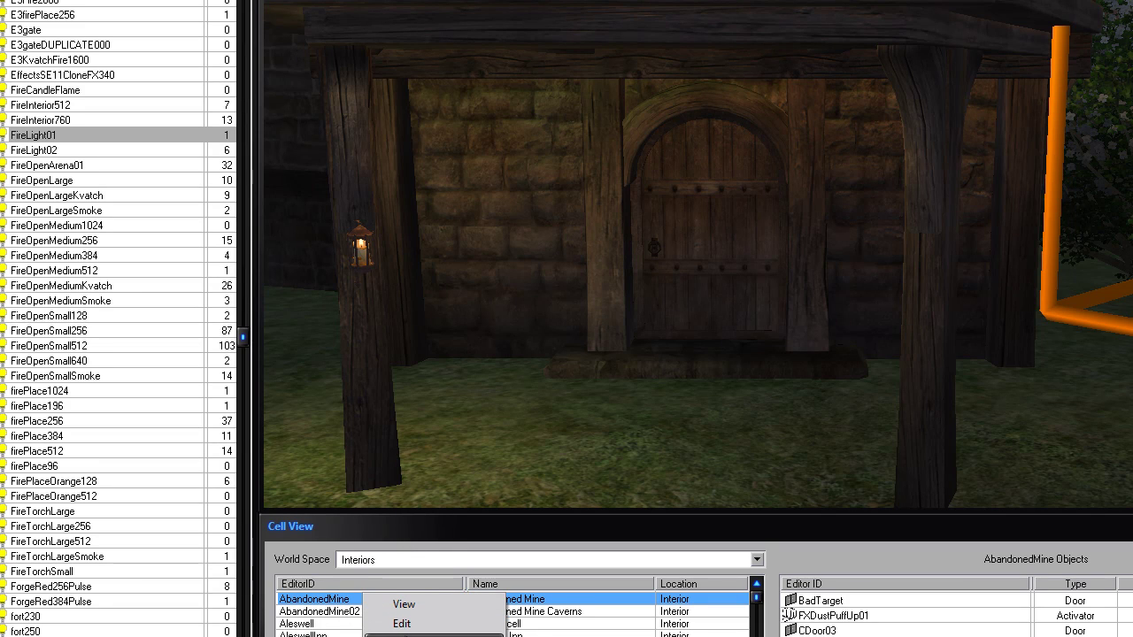
{"action": "left_click", "coordinate": [412, 636]}
{"action": "left_click", "coordinate": [410, 625]}
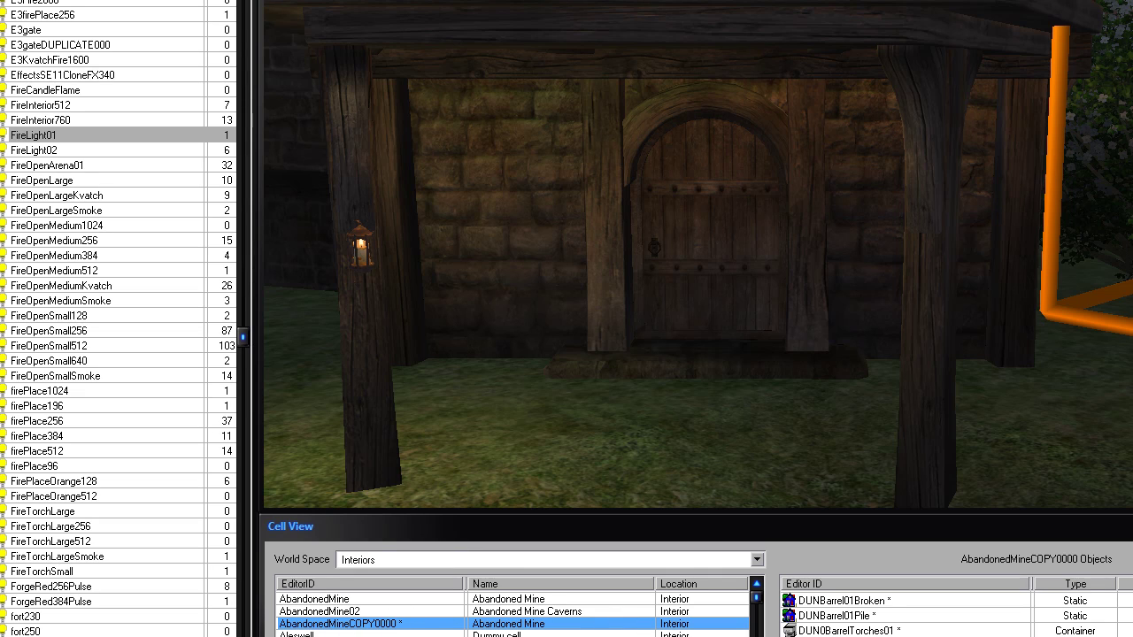
Step: Rename the duplicated AbandonedMine cell's editor ID to AA_MyHome
{"action": "left_click", "coordinate": [391, 625]}
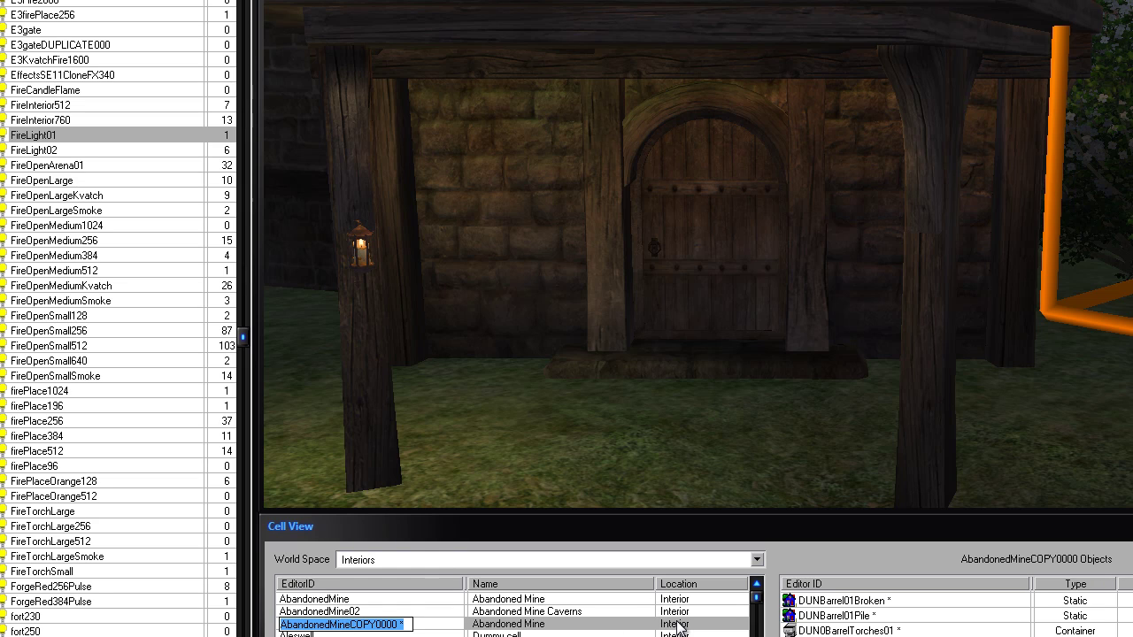
{"action": "type", "text": "AA"}
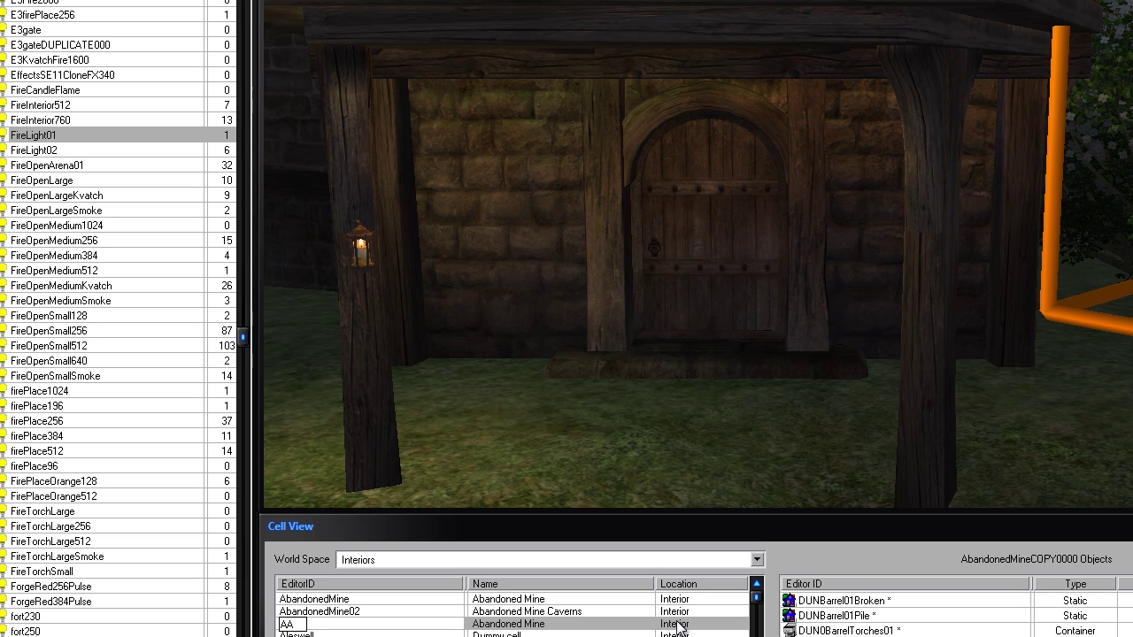
{"action": "type", "text": "_MyHo"}
{"action": "type", "text": "me"}
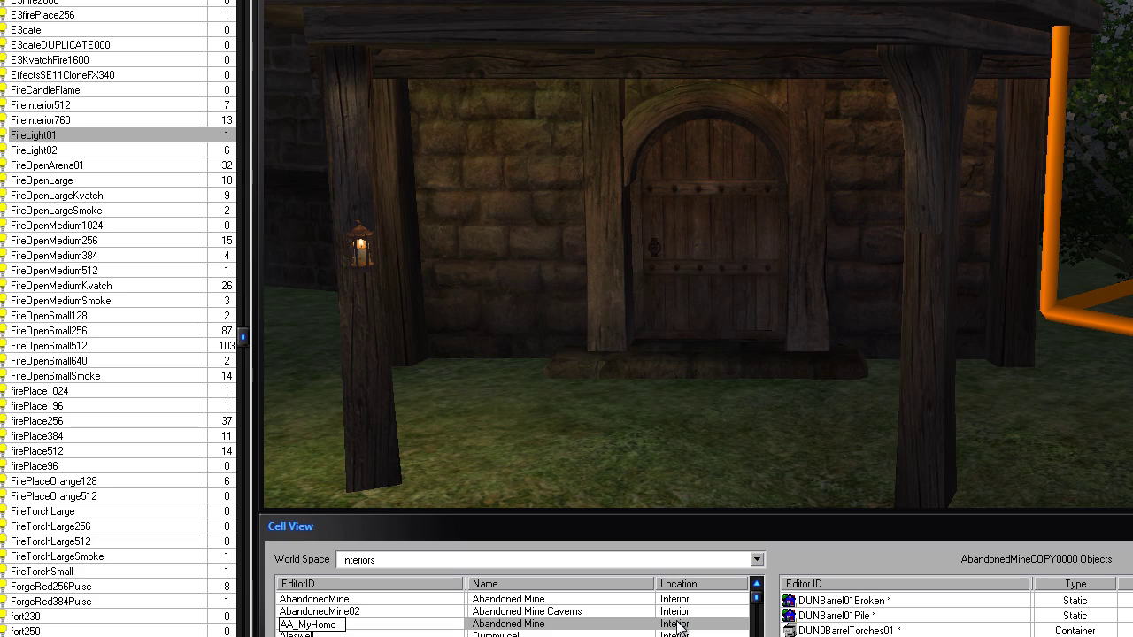
{"action": "key", "text": "Return"}
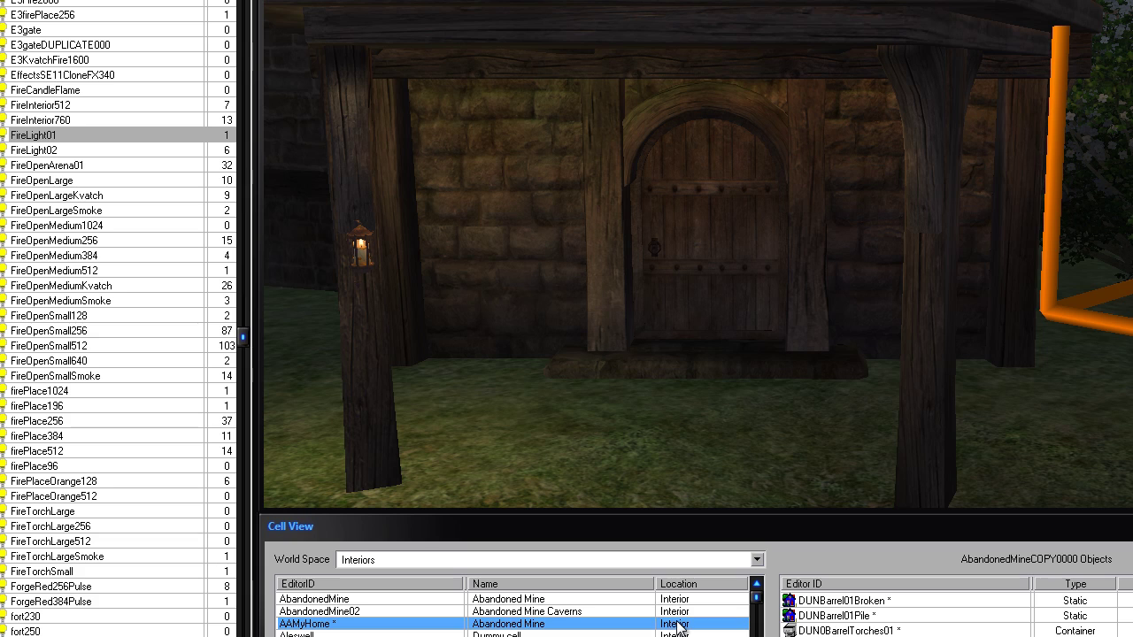
Step: Open the AAMyHome cell's properties for editing, with that cell selected in the dialog's cell list
{"action": "right_click", "coordinate": [505, 622]}
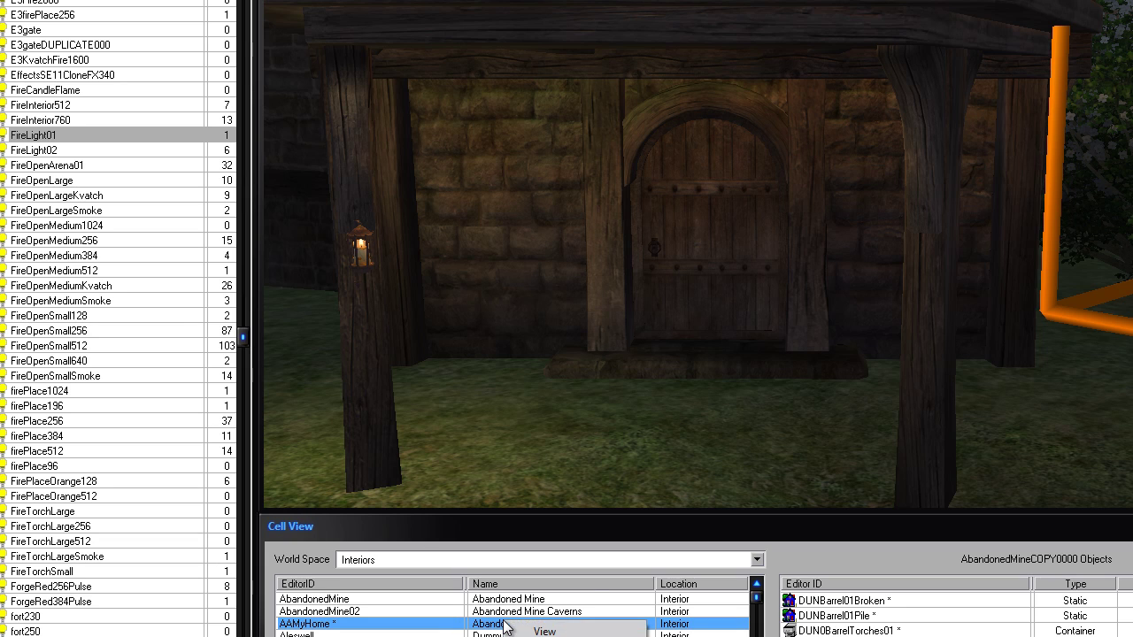
{"action": "left_click", "coordinate": [538, 636]}
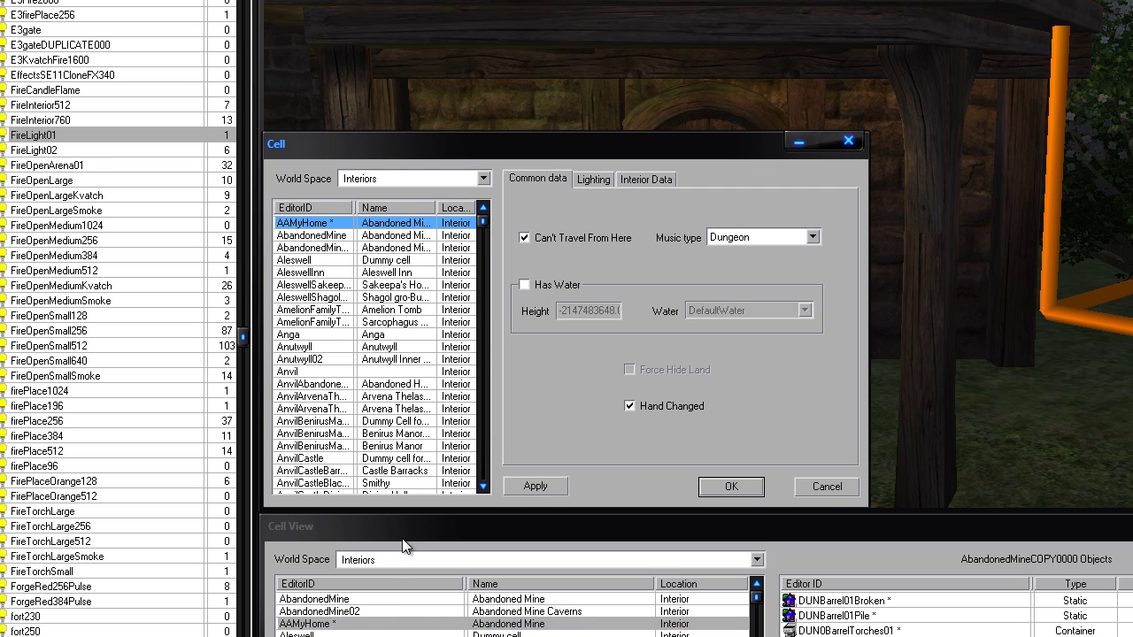
{"action": "key", "text": "w"}
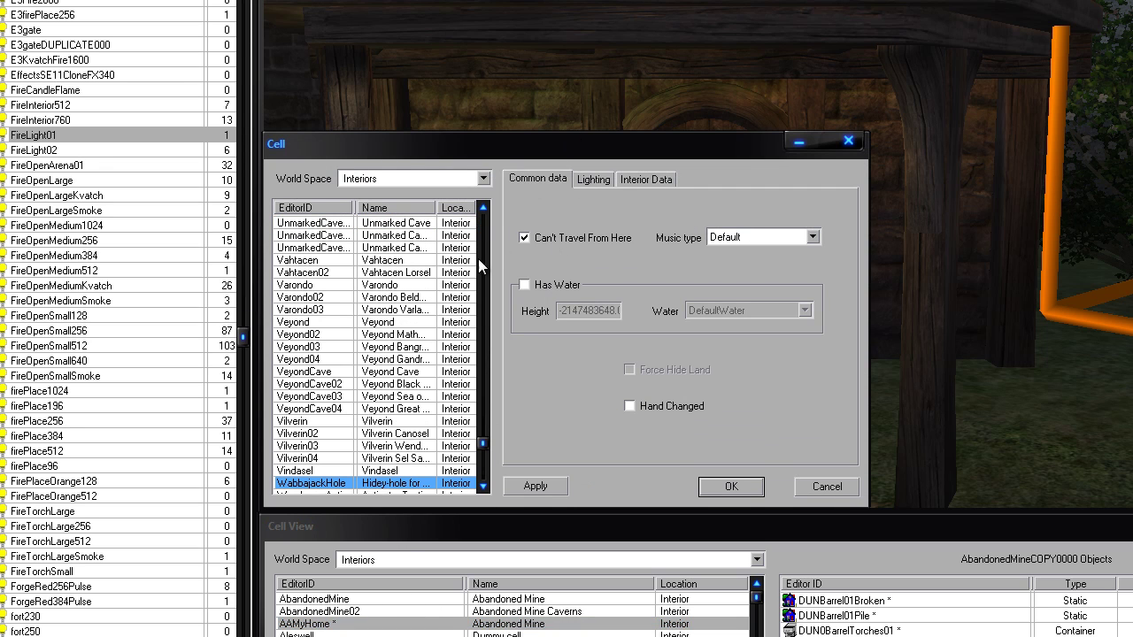
{"action": "left_click_drag", "start_coordinate": [483, 316], "coordinate": [496, 216]}
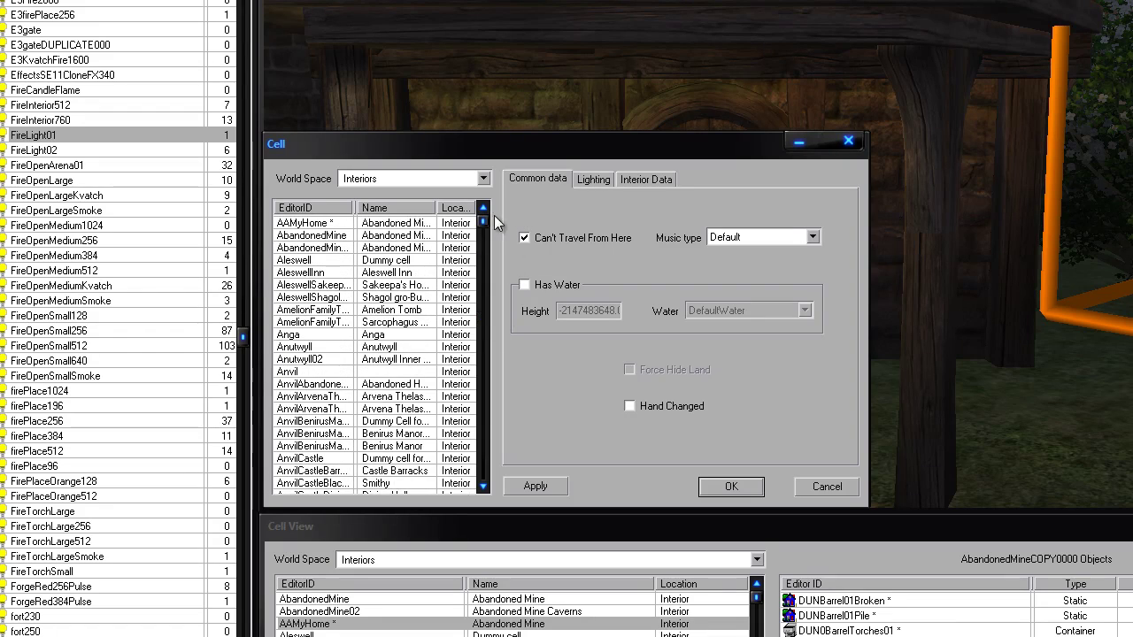
{"action": "left_click", "coordinate": [391, 223]}
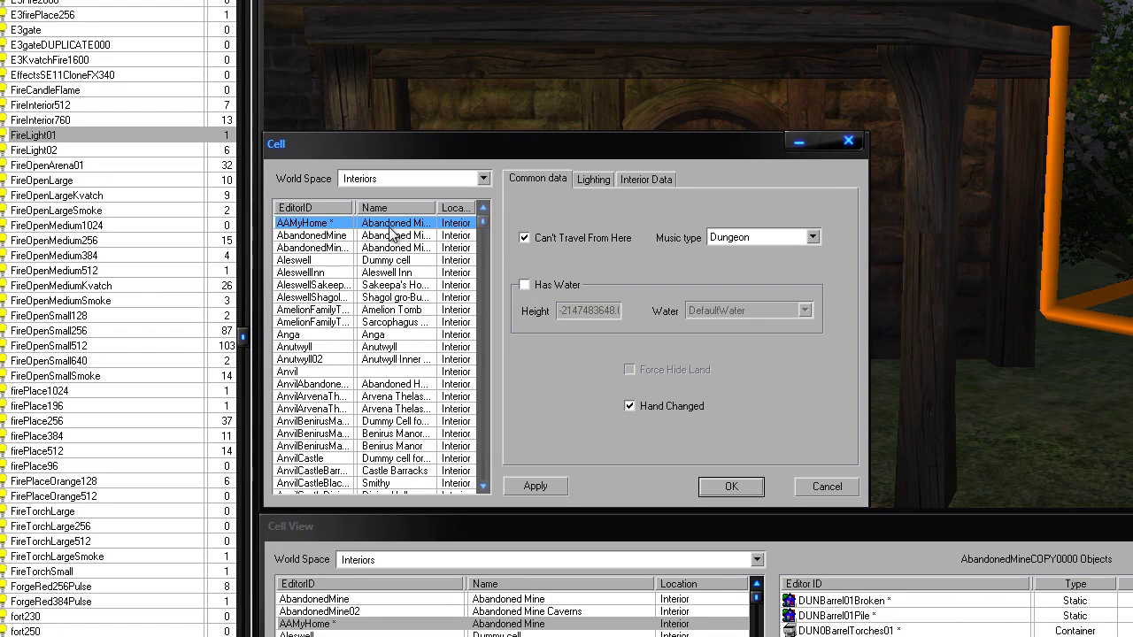
Step: Disable Can't Travel From Here for the AAMyHome cell and set its music type to Public
{"action": "left_click", "coordinate": [589, 179]}
{"action": "left_click", "coordinate": [629, 180]}
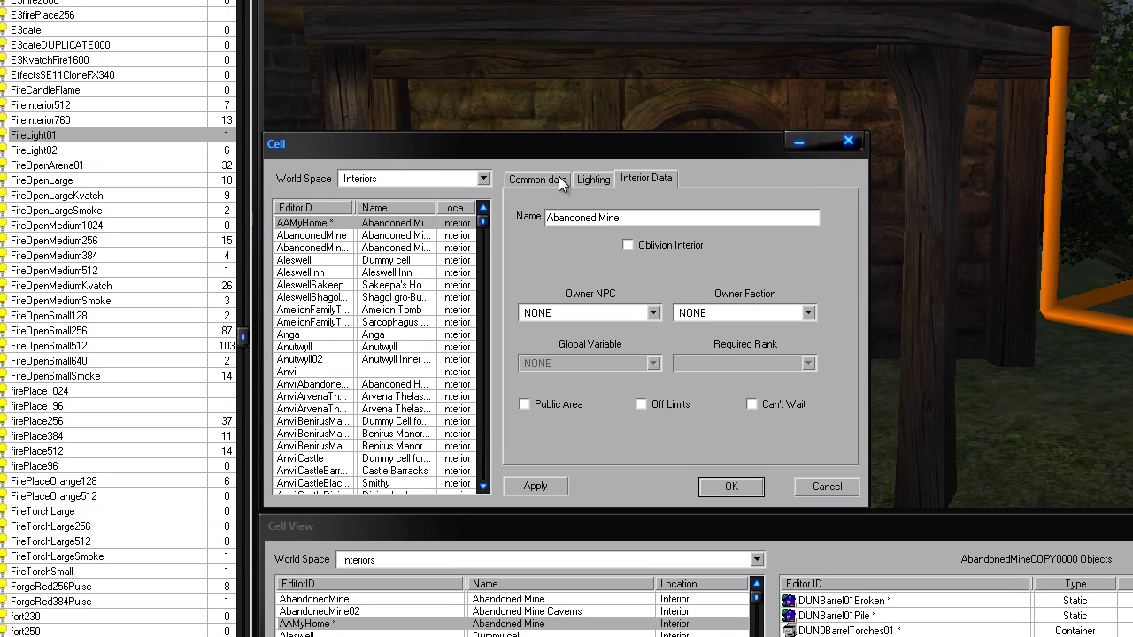
{"action": "left_click", "coordinate": [559, 178]}
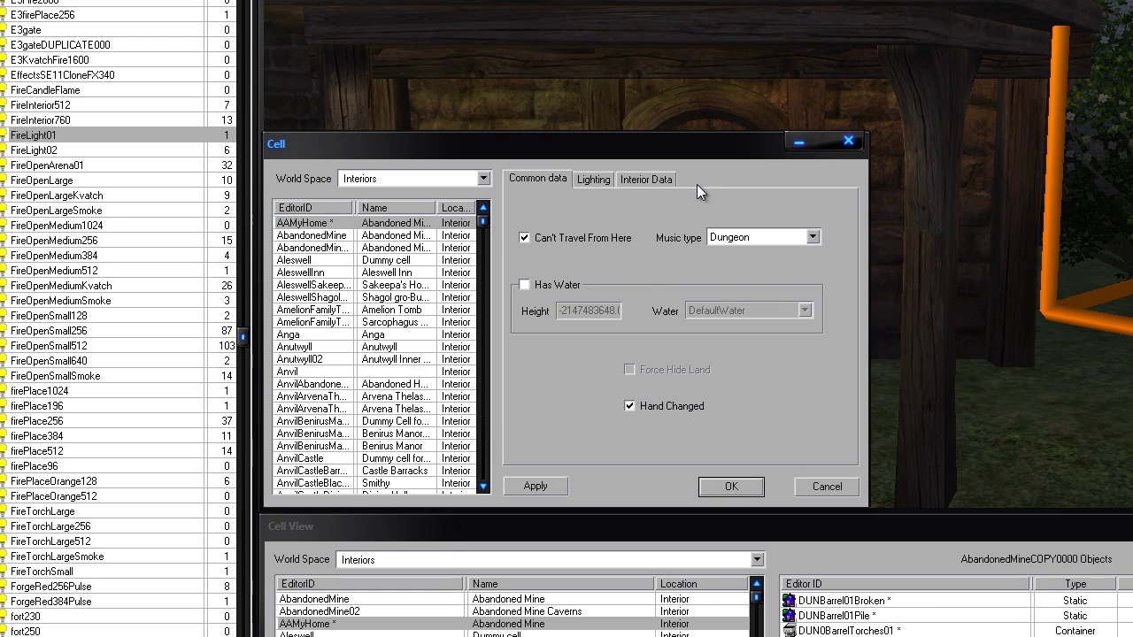
{"action": "left_click", "coordinate": [524, 237]}
{"action": "left_click", "coordinate": [778, 238]}
{"action": "left_click", "coordinate": [767, 265]}
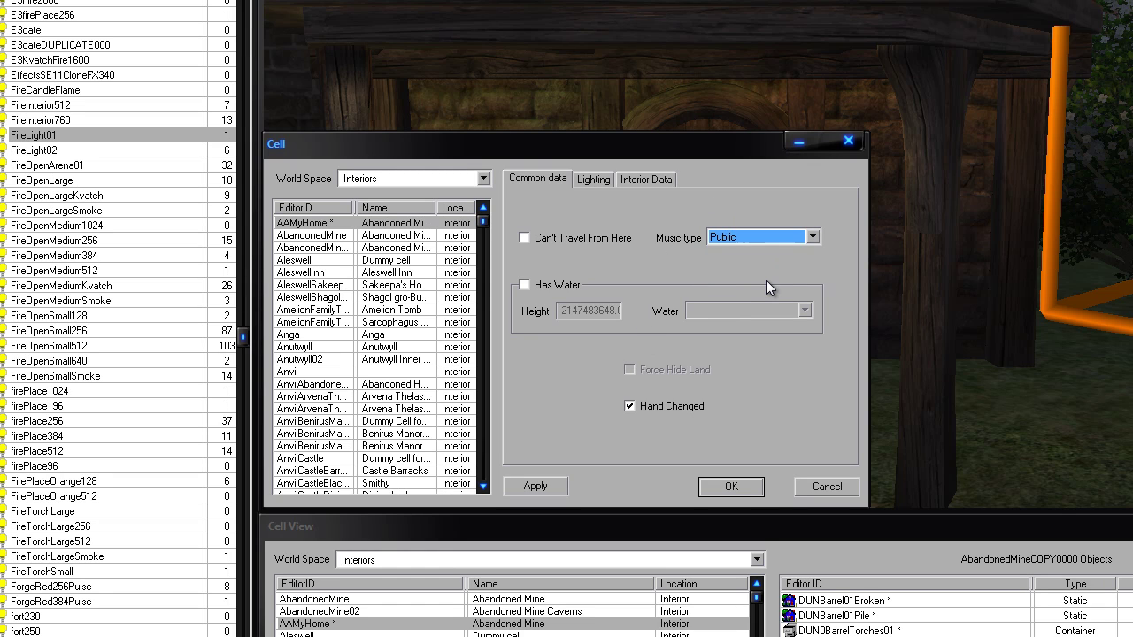
Step: Set the AAMyHome cell's ambient lighting colour to R 50, G 50, B 50 and apply it
{"action": "left_click", "coordinate": [611, 180]}
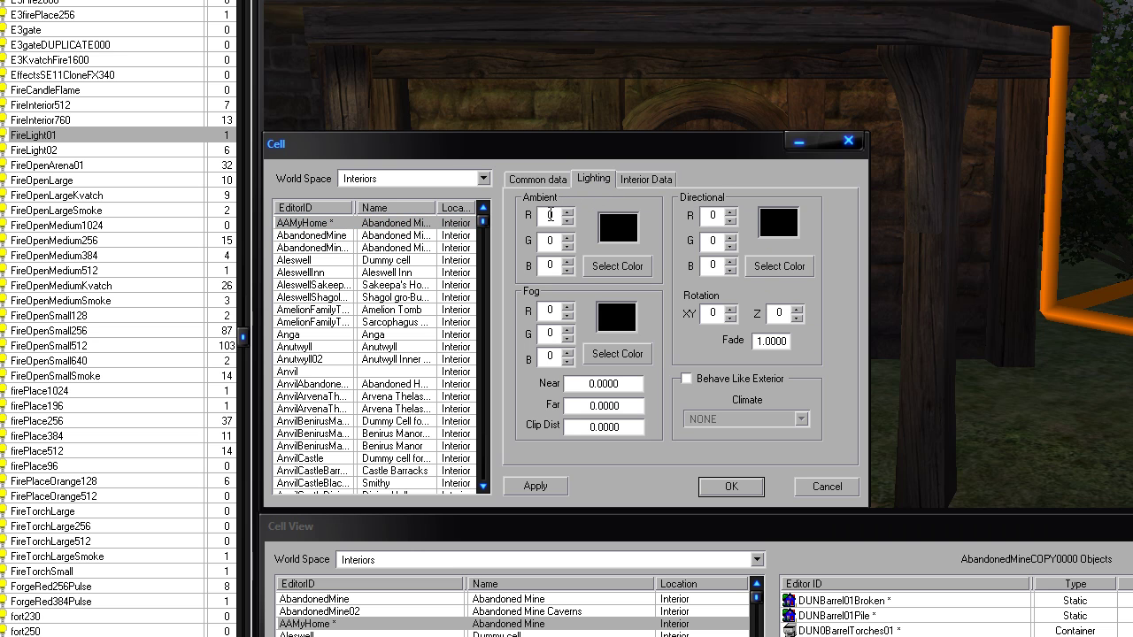
{"action": "double_click", "coordinate": [549, 215]}
{"action": "type", "text": "50"}
{"action": "key", "text": "Tab"}
{"action": "type", "text": "50"}
{"action": "key", "text": "Tab"}
{"action": "type", "text": "50"}
{"action": "left_click", "coordinate": [546, 215]}
{"action": "left_click", "coordinate": [555, 266]}
{"action": "left_click", "coordinate": [552, 487]}
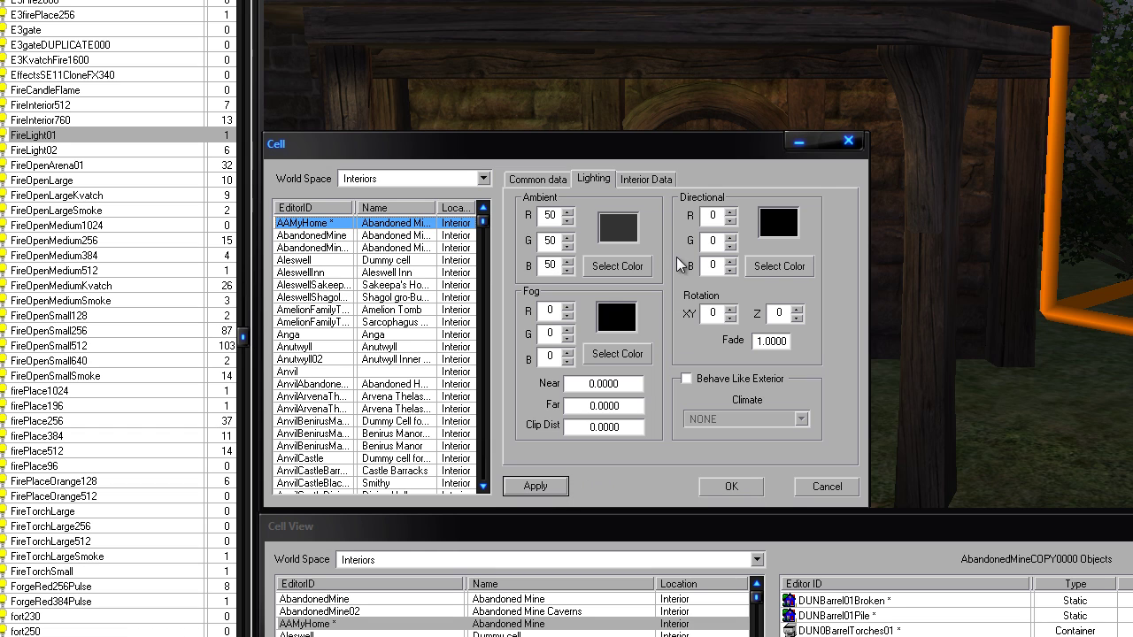
Step: Name the AAMyHome interior "My Home" and set its owner NPC to Player
{"action": "left_click", "coordinate": [652, 180]}
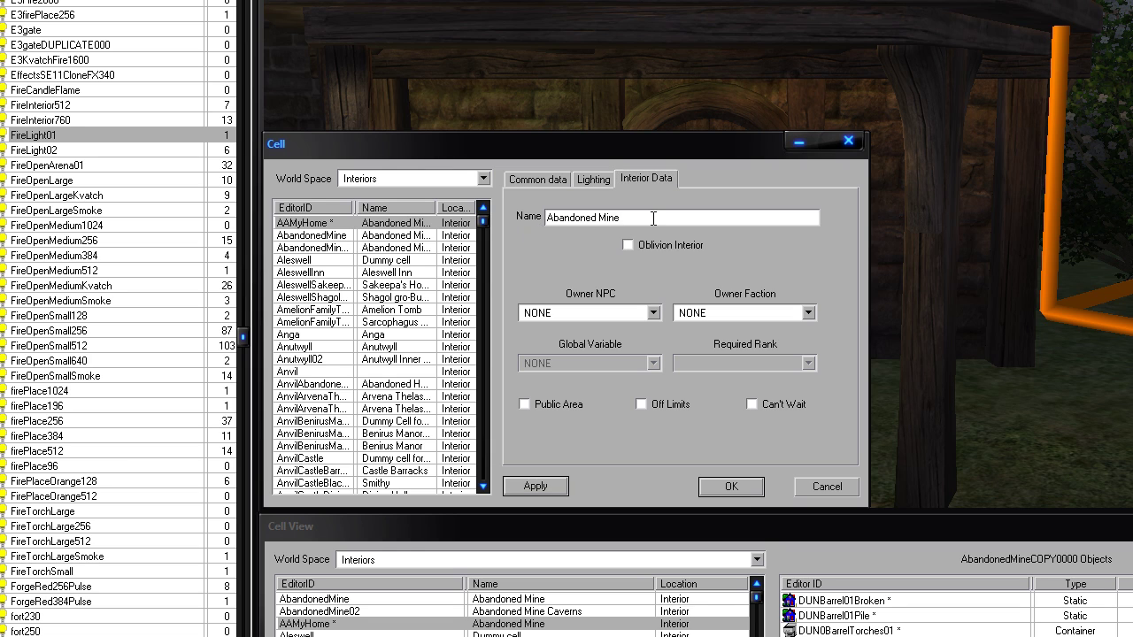
{"action": "left_click_drag", "start_coordinate": [653, 218], "coordinate": [521, 227]}
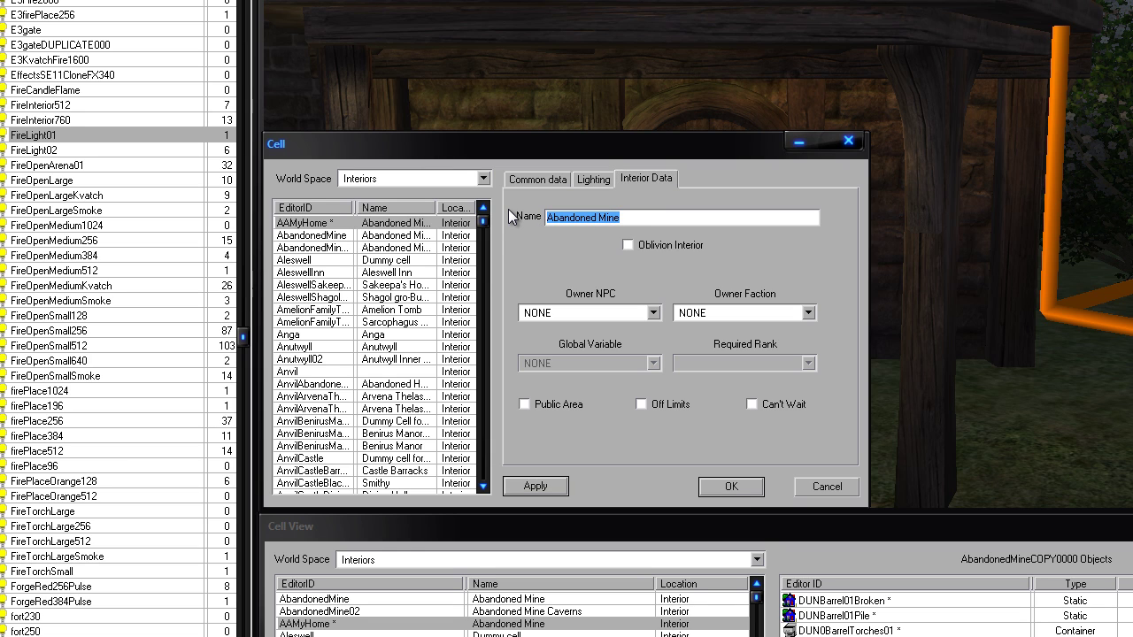
{"action": "type", "text": "My H"}
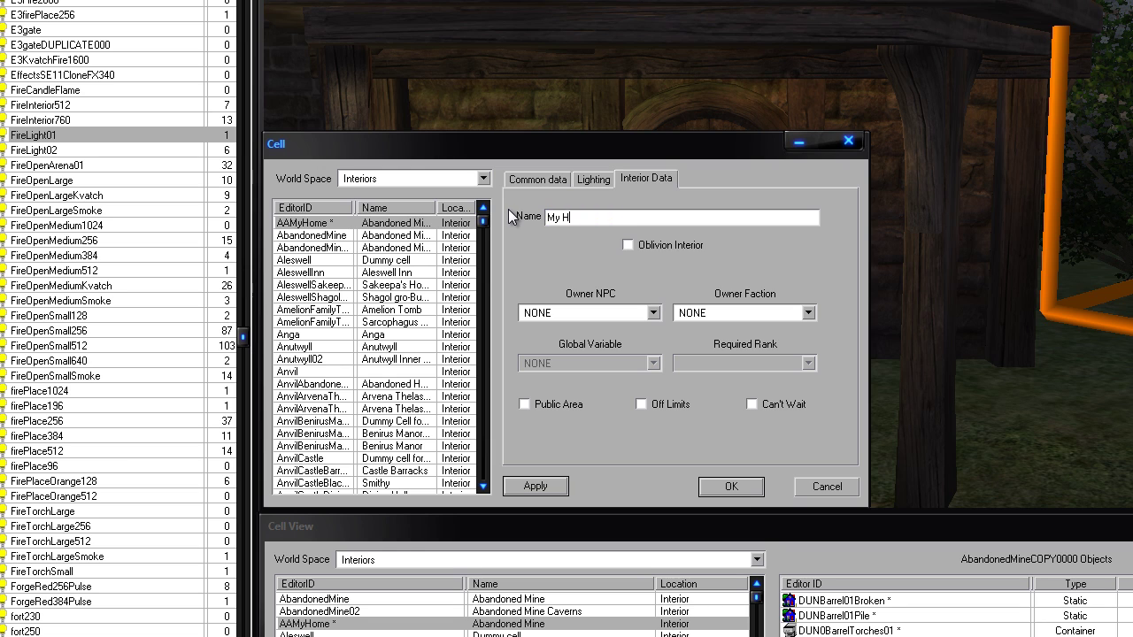
{"action": "type", "text": "ome"}
{"action": "left_click", "coordinate": [653, 313]}
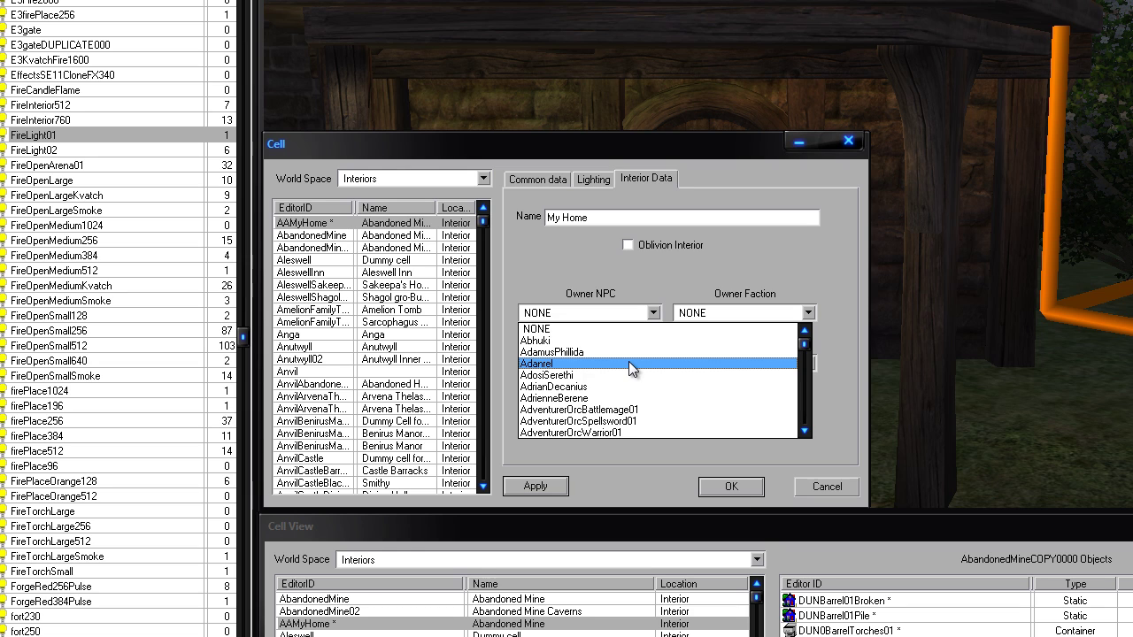
{"action": "type", "text": "player"}
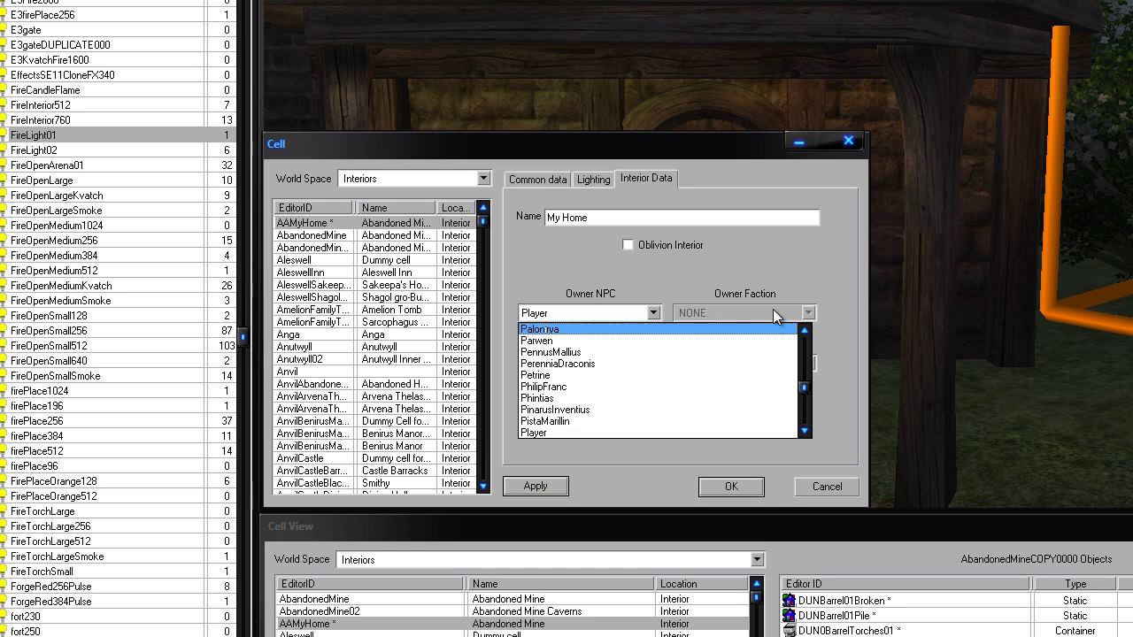
Step: Choose Player as the owner NPC, apply the AAMyHome interior data and close the cell's properties
{"action": "scroll", "coordinate": [646, 437], "scroll_direction": "down", "scroll_amount": 1}
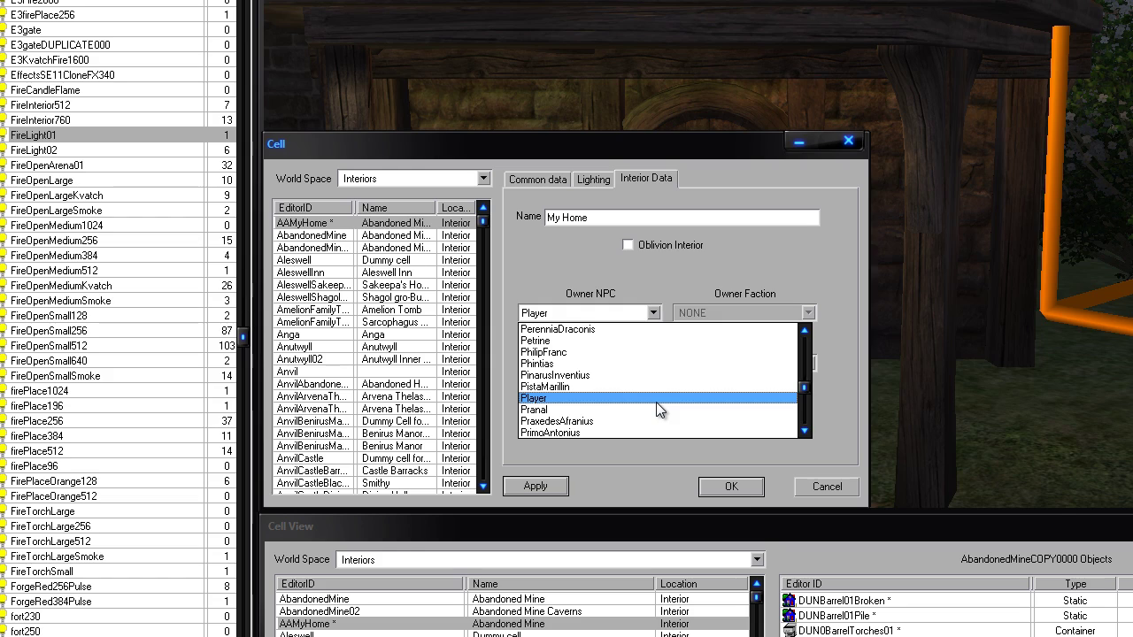
{"action": "left_click", "coordinate": [656, 399]}
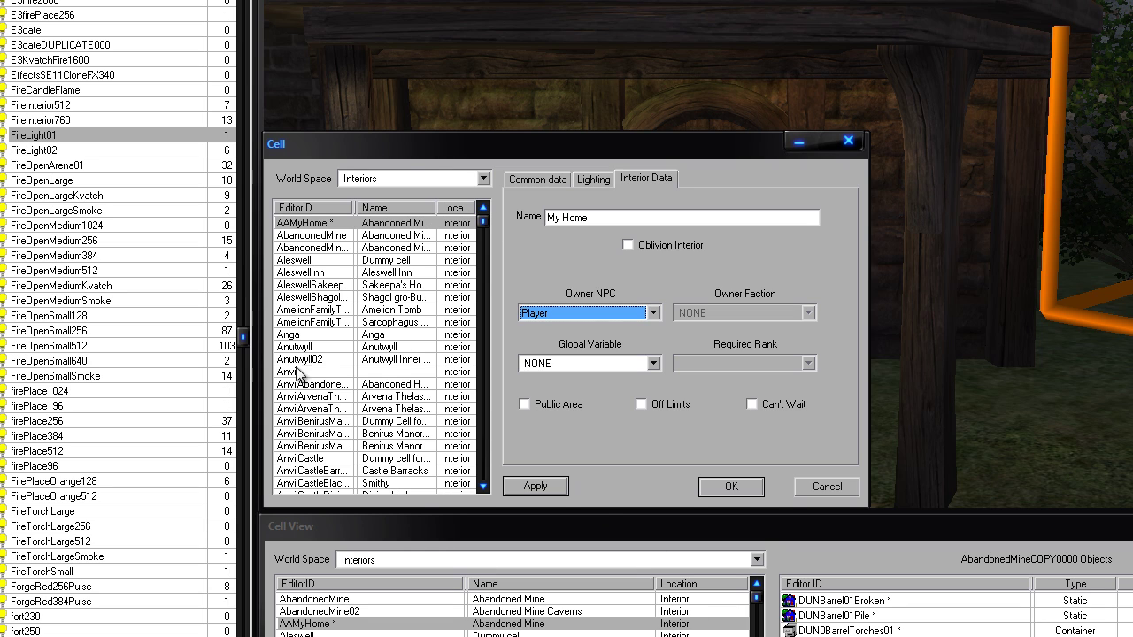
{"action": "left_click", "coordinate": [543, 489]}
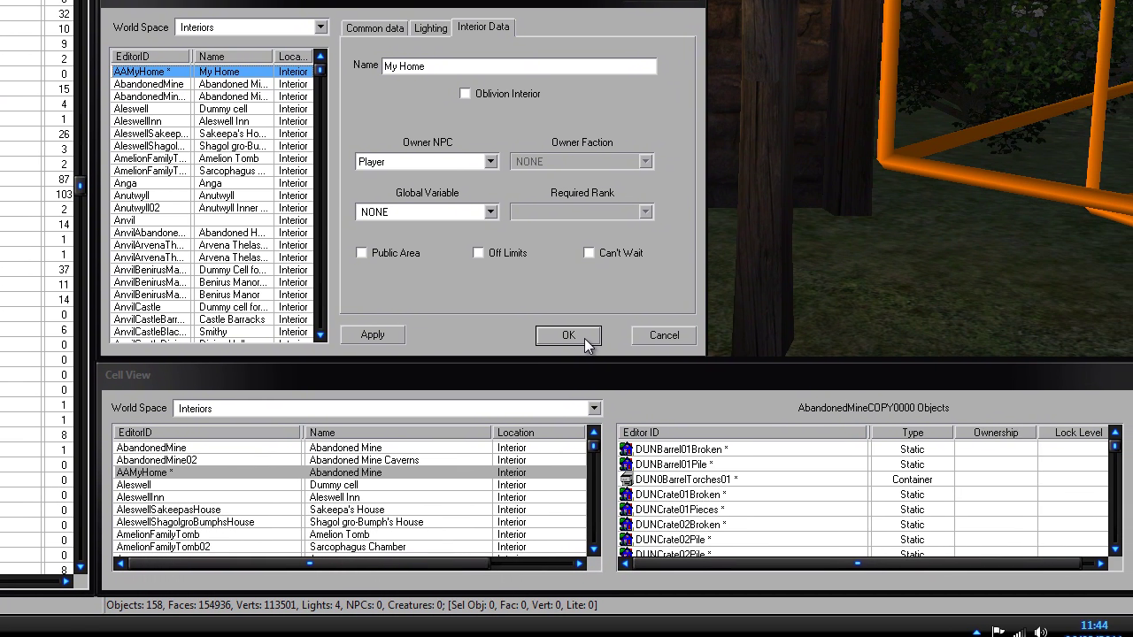
{"action": "left_click", "coordinate": [568, 335]}
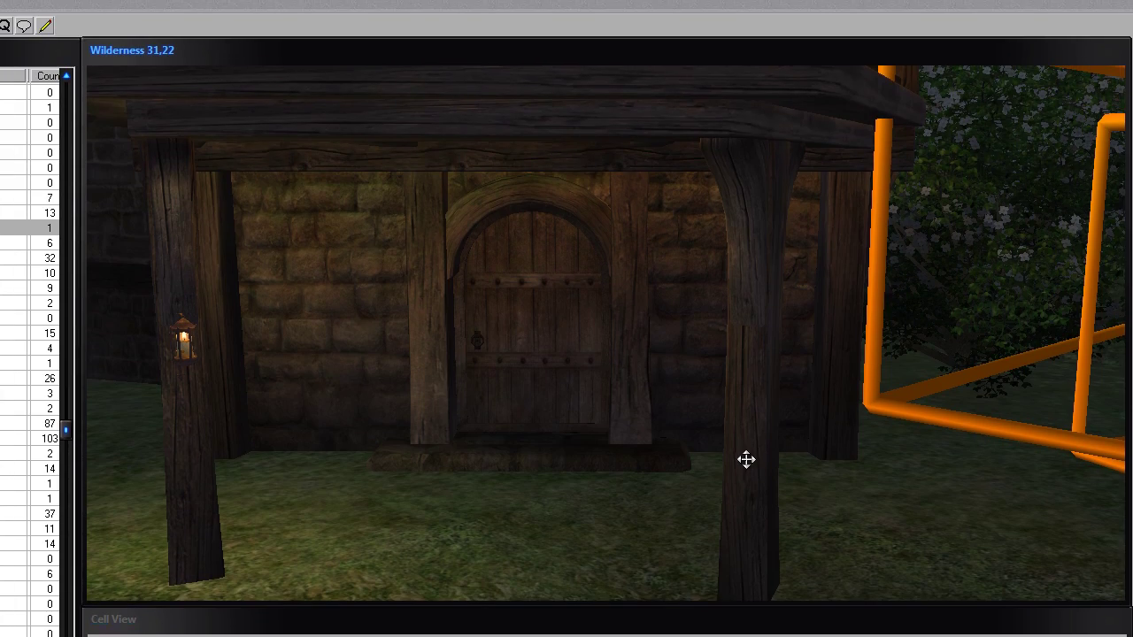
{"action": "scroll", "coordinate": [752, 451], "scroll_direction": "down", "scroll_amount": 3}
{"action": "scroll", "coordinate": [589, 408], "scroll_direction": "up", "scroll_amount": 3}
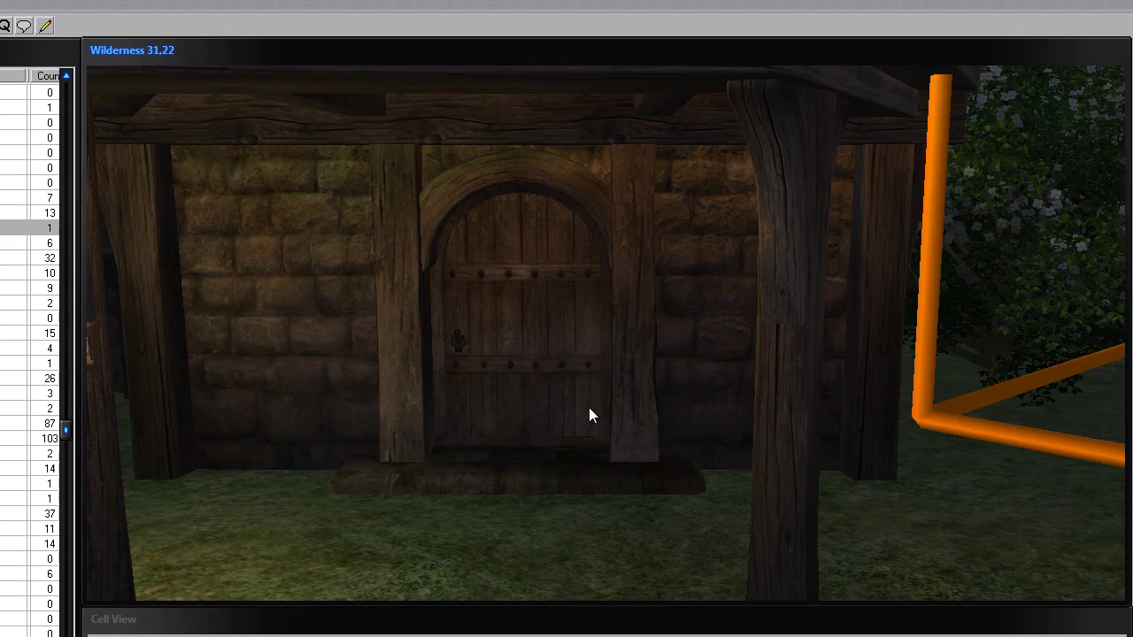
{"action": "scroll", "coordinate": [590, 408], "scroll_direction": "down", "scroll_amount": 3}
{"action": "scroll", "coordinate": [589, 407], "scroll_direction": "up", "scroll_amount": 3}
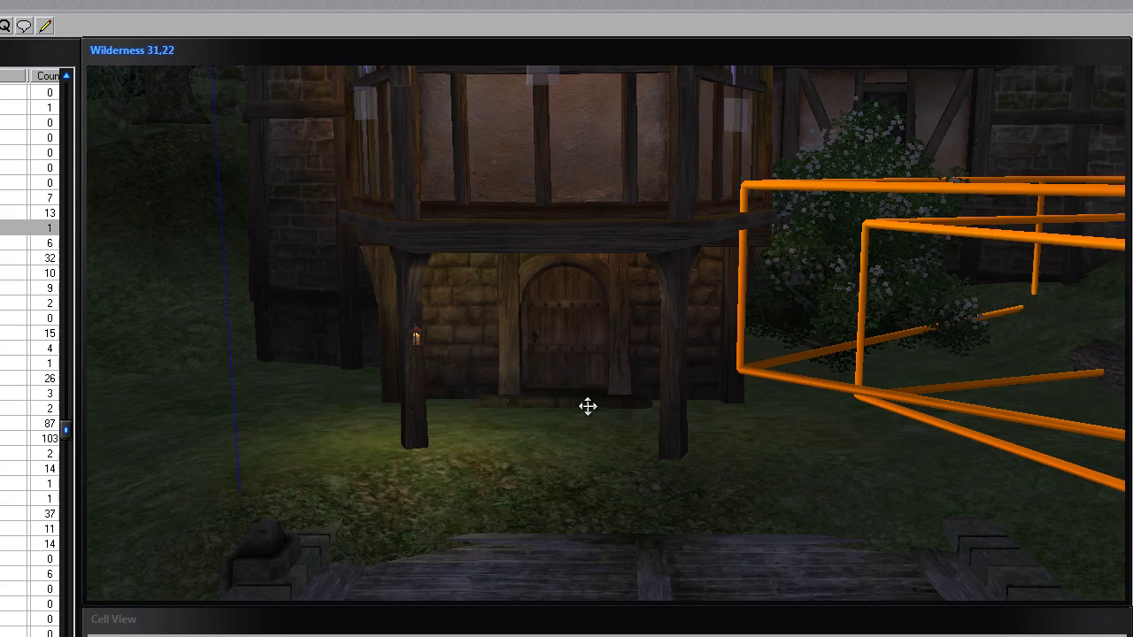